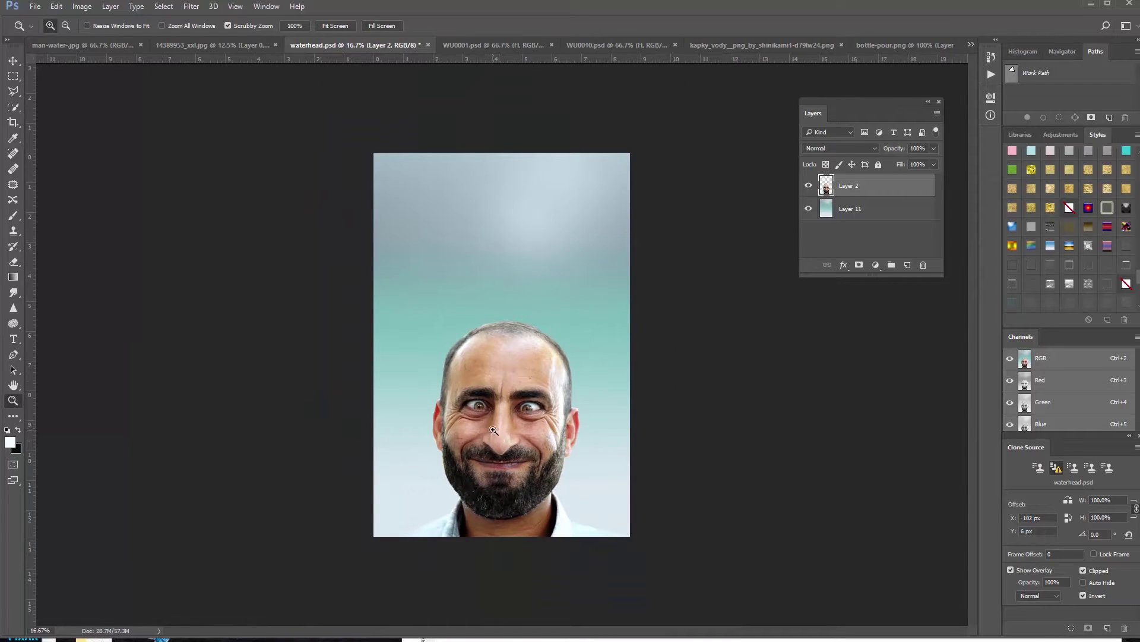
# - Examine the dripping-face version and the original portrait up close and at full view
pyautogui.hotkey('ctrl', 'j')
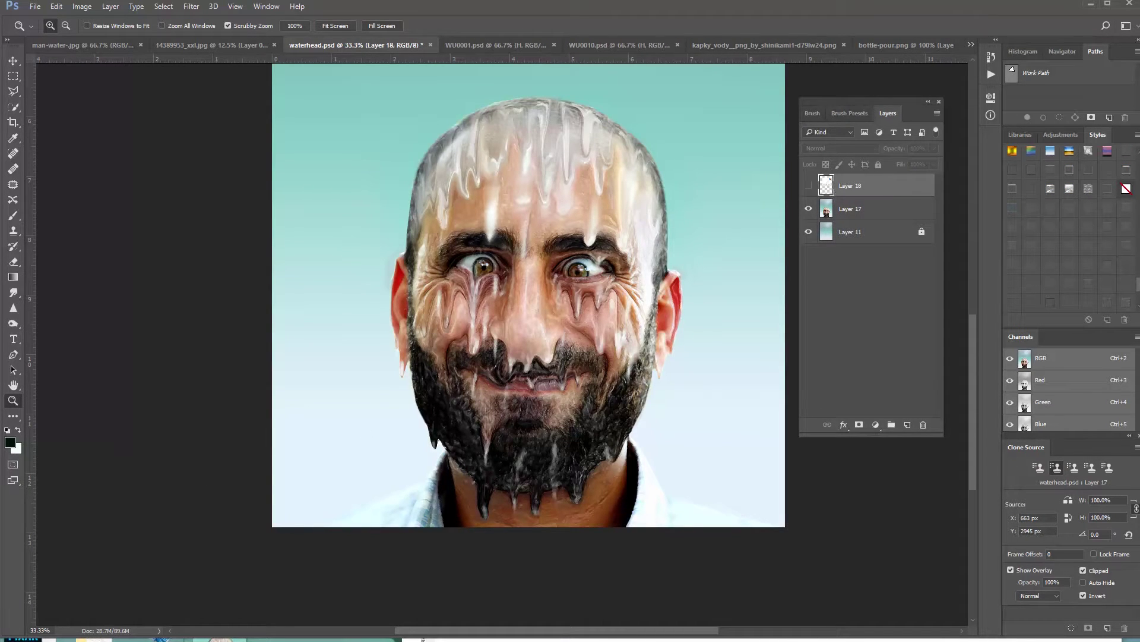
pyautogui.scroll(-1, 434, 510)
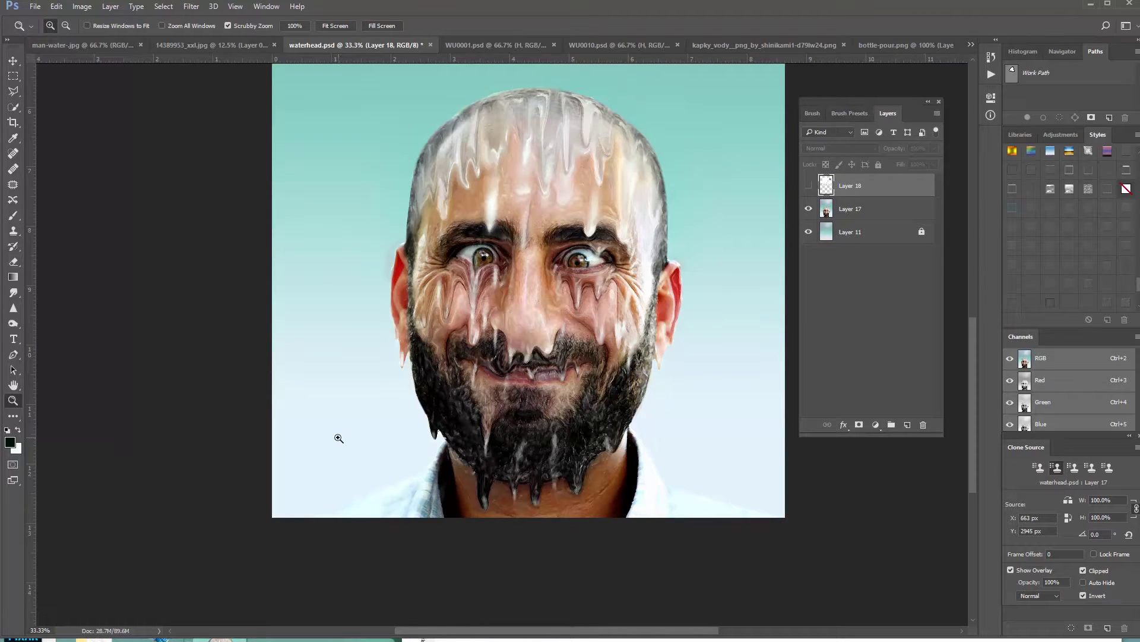
pyautogui.scroll(1, 335, 438)
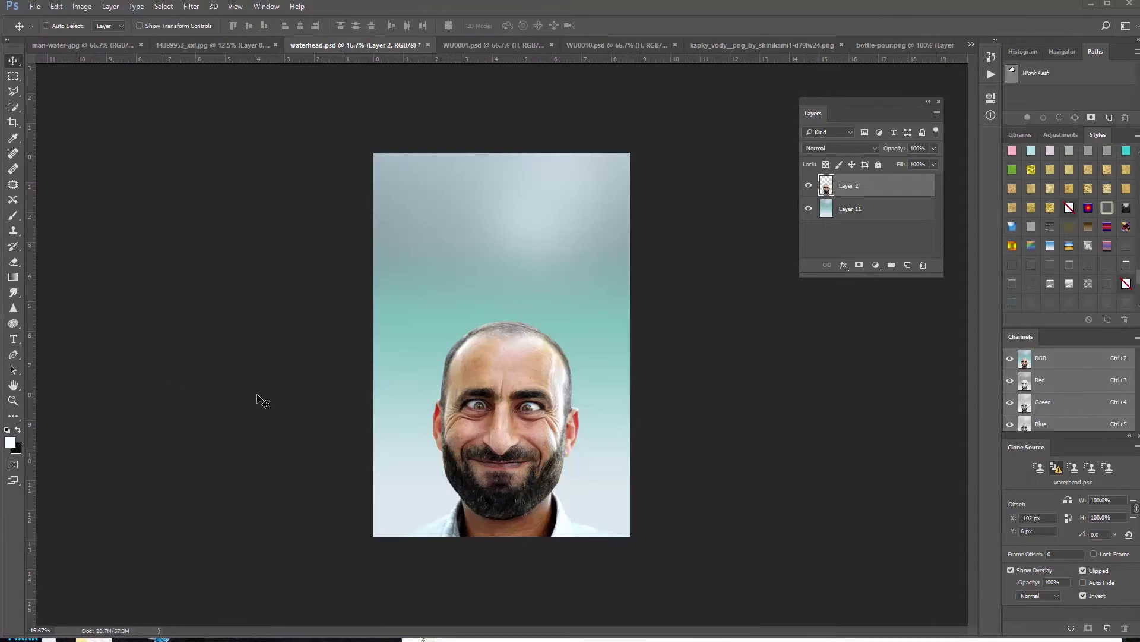
pyautogui.click(12, 400)
pyautogui.click(503, 486)
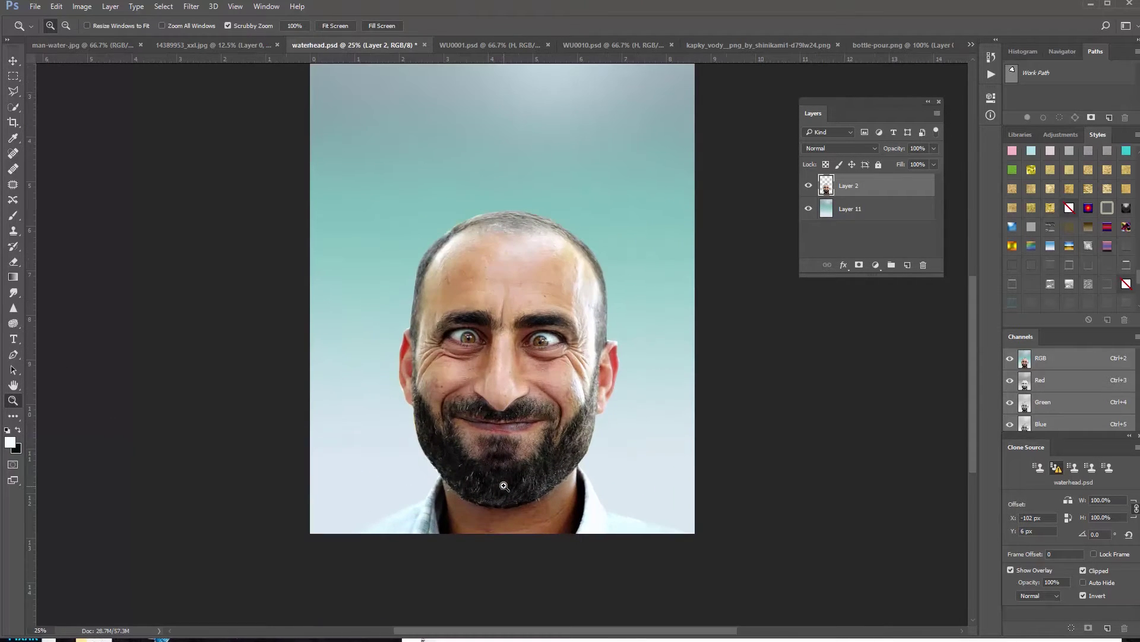
pyautogui.click(504, 486)
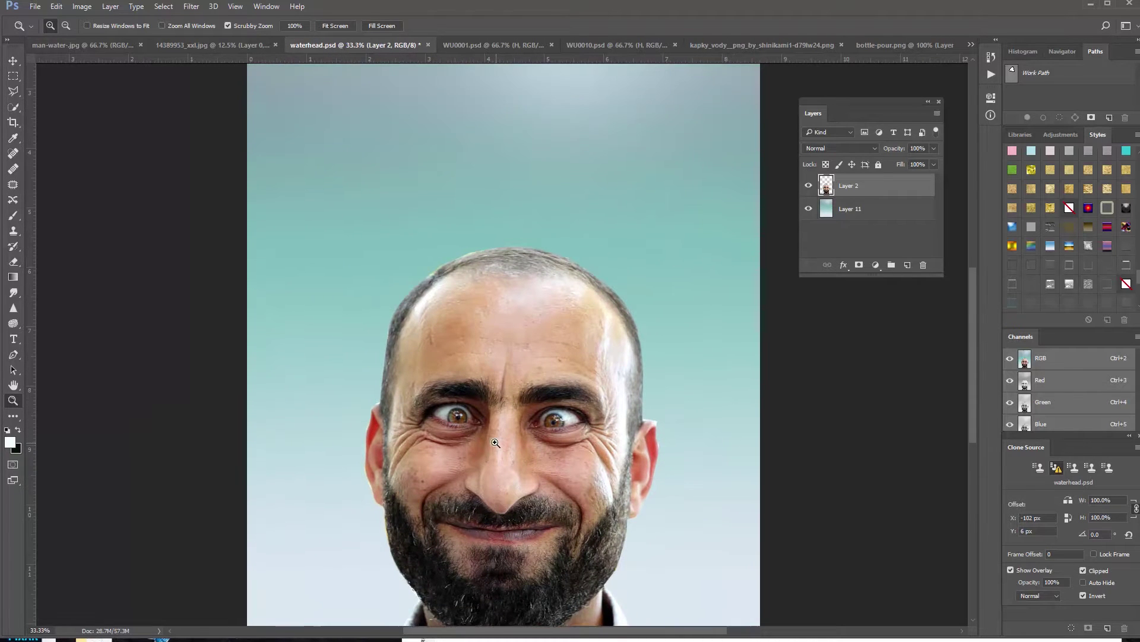
pyautogui.scroll(3, 494, 443)
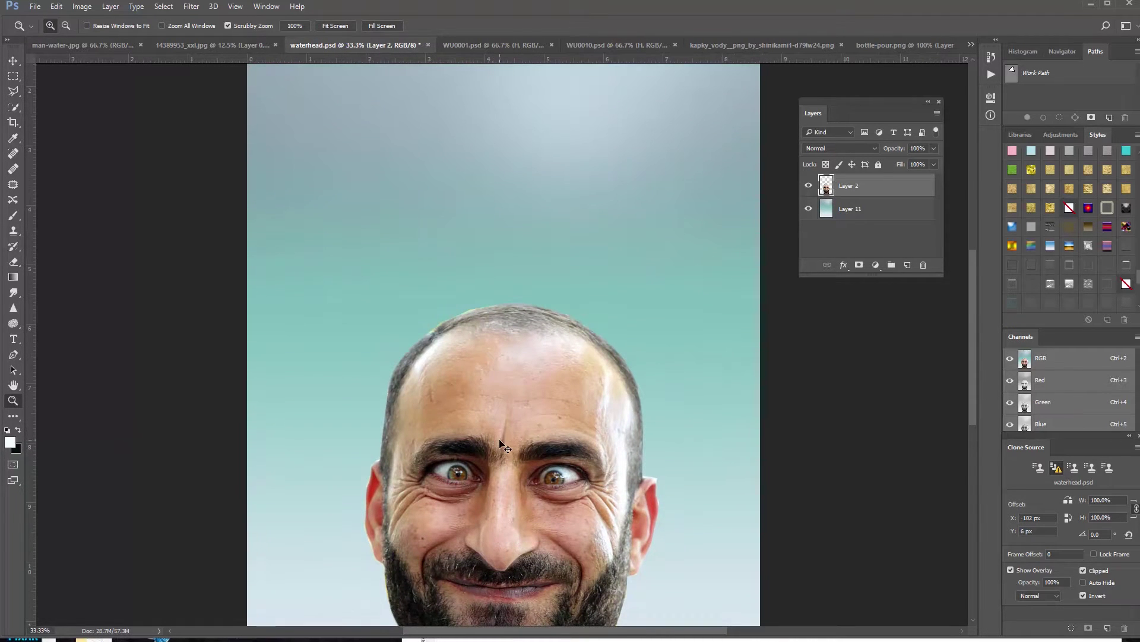
pyautogui.hotkey('ctrl', '-')
pyautogui.hotkey('ctrl', '-')
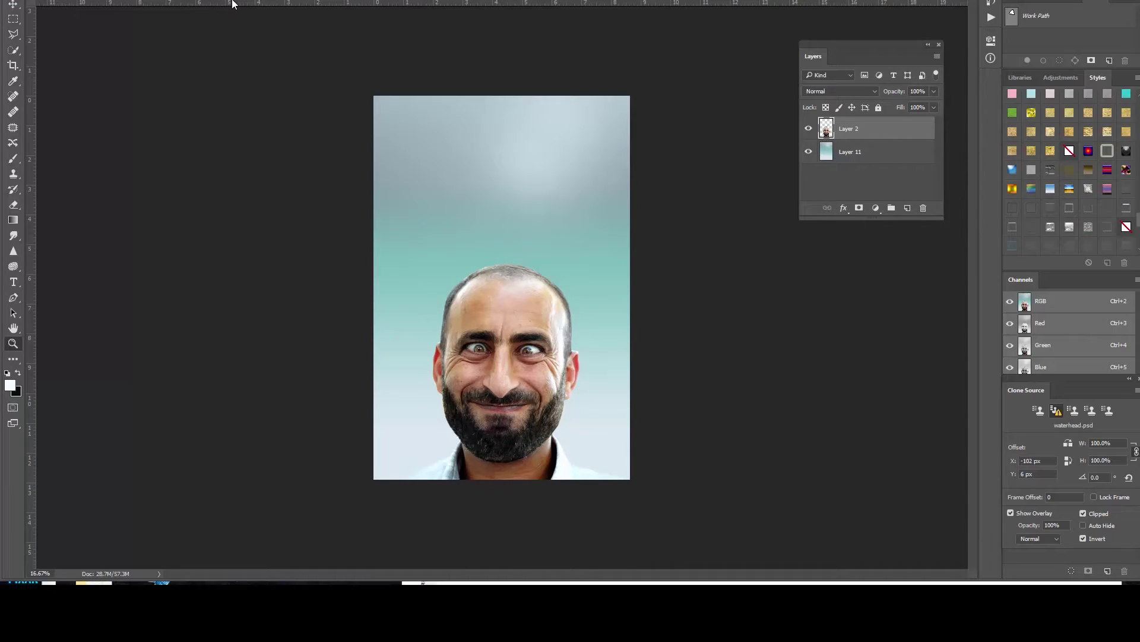
# - Duplicate the portrait layer, Layer 2, within waterhead.psd
pyautogui.click(187, 1)
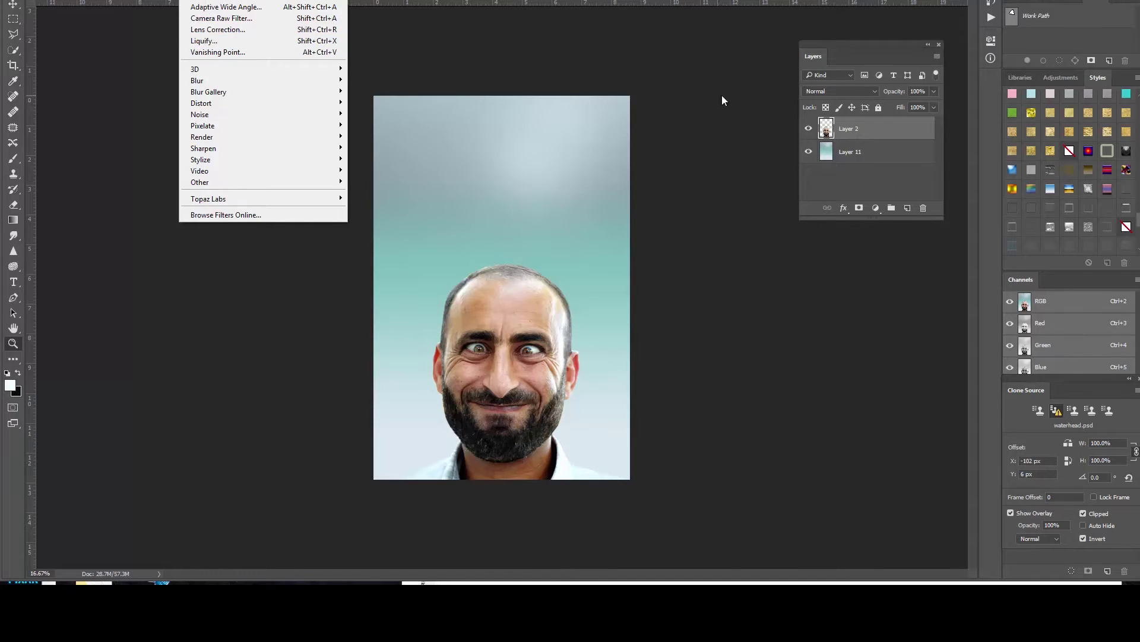
pyautogui.click(879, 125)
pyautogui.rightClick(882, 125)
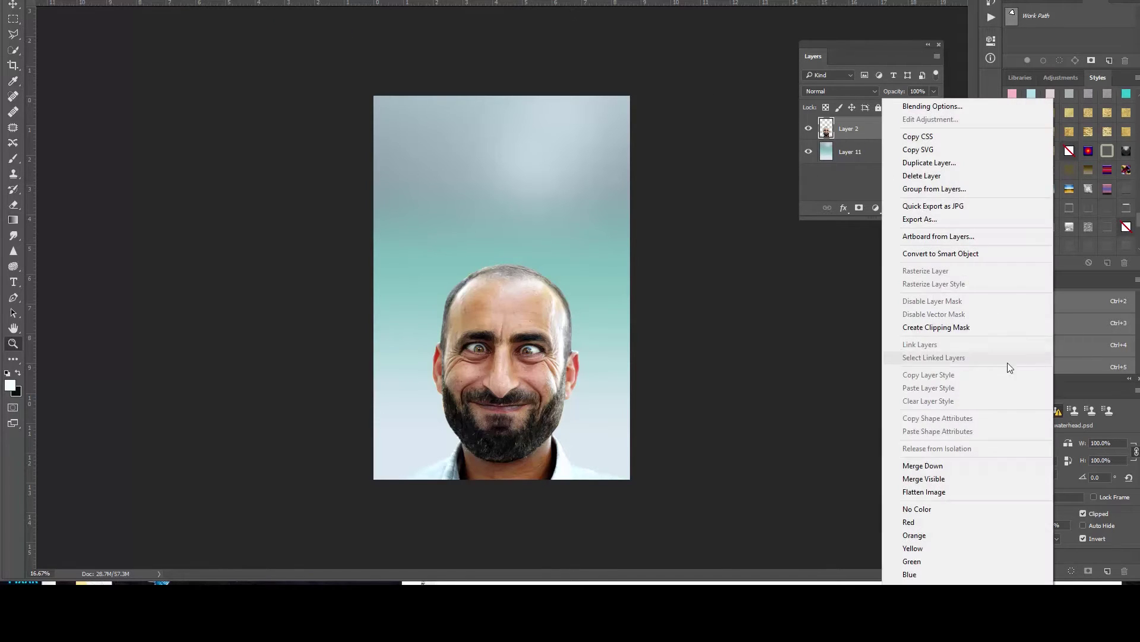
pyautogui.click(924, 162)
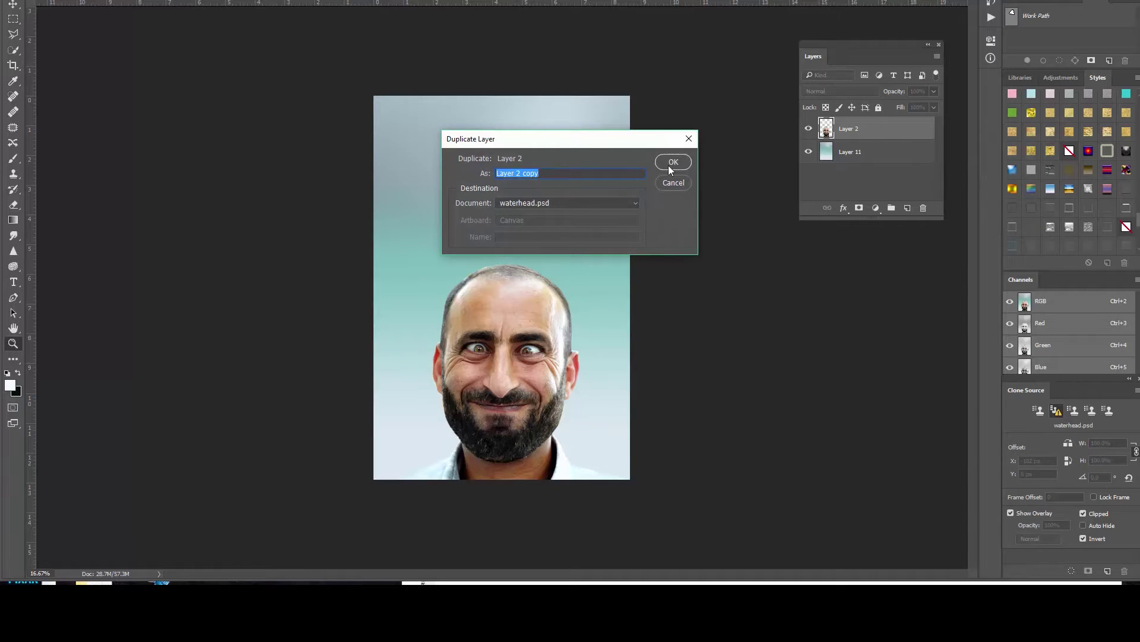
pyautogui.click(671, 164)
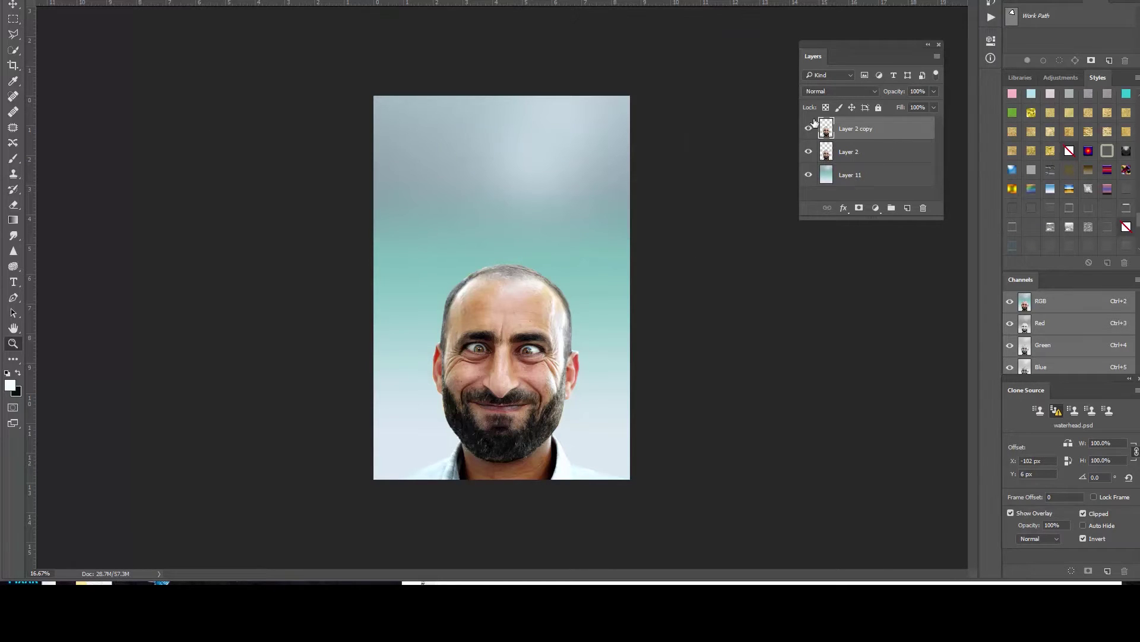
# - Lock all properties of the original portrait layer, Layer 2, and the background layer, Layer 11
pyautogui.click(857, 150)
pyautogui.click(878, 108)
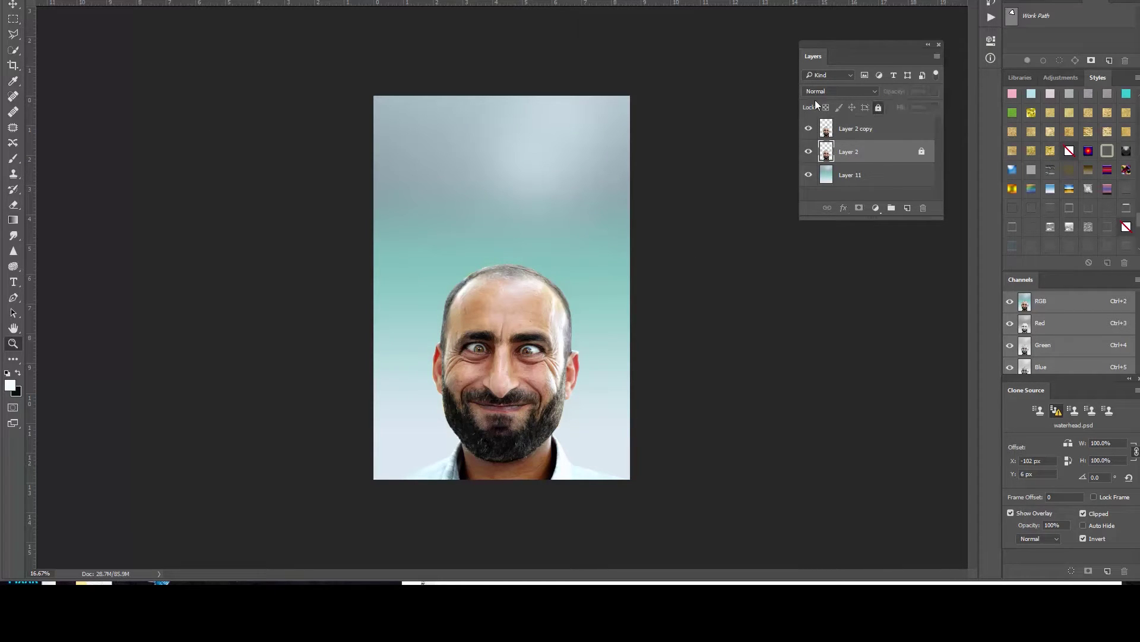
pyautogui.click(869, 127)
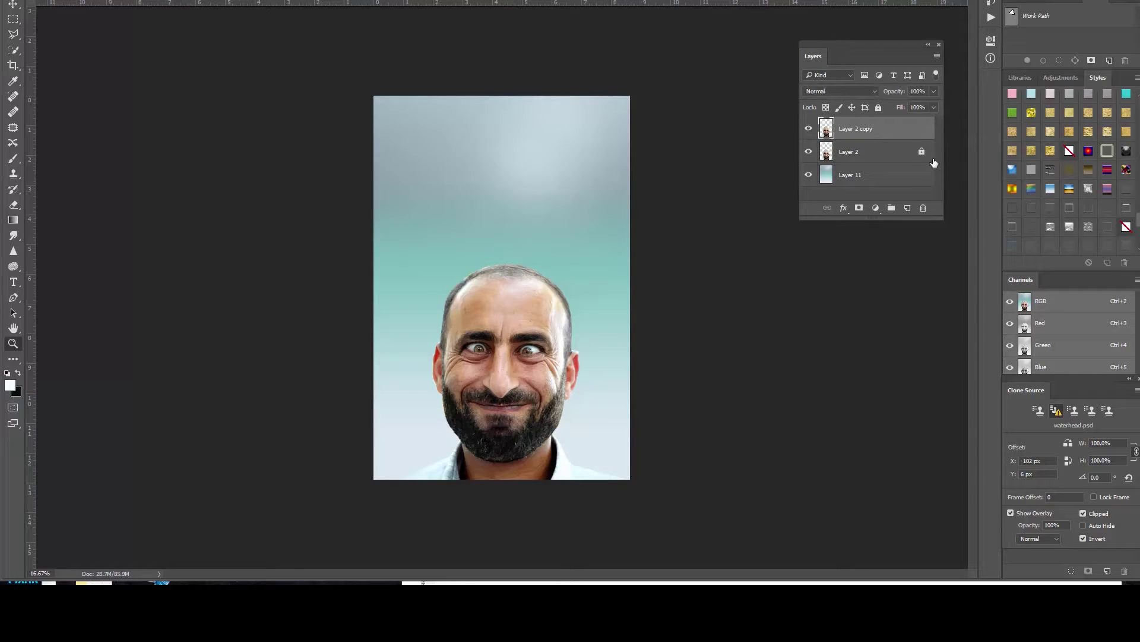
pyautogui.click(900, 174)
pyautogui.click(879, 108)
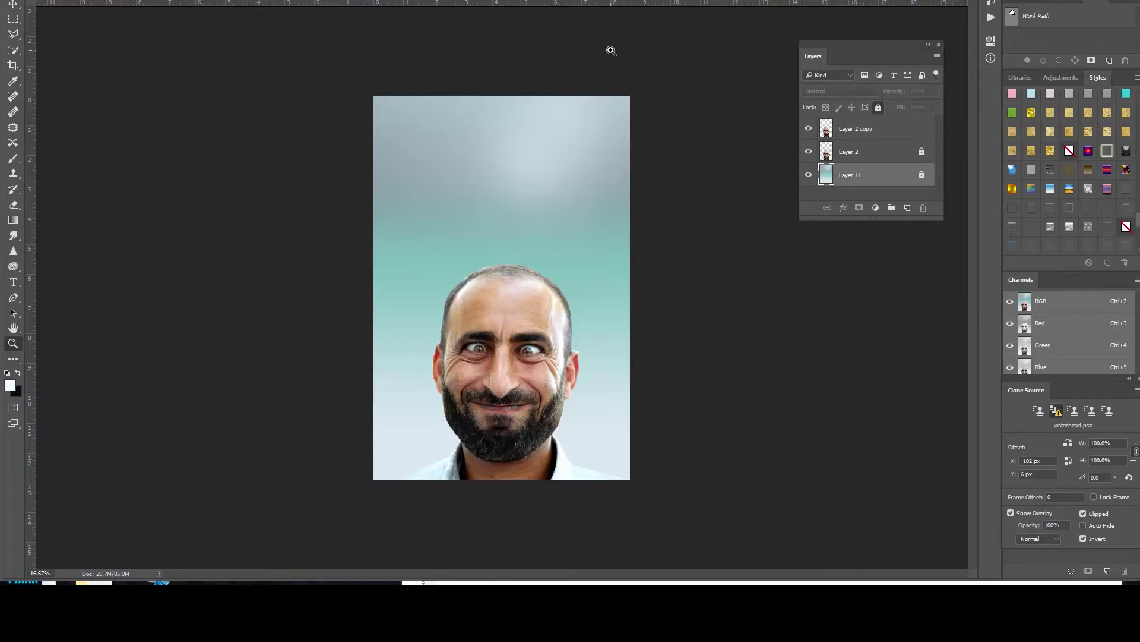
# - Open the Liquify filter on the Layer 2 copy layer
pyautogui.click(908, 132)
pyautogui.click(190, 0)
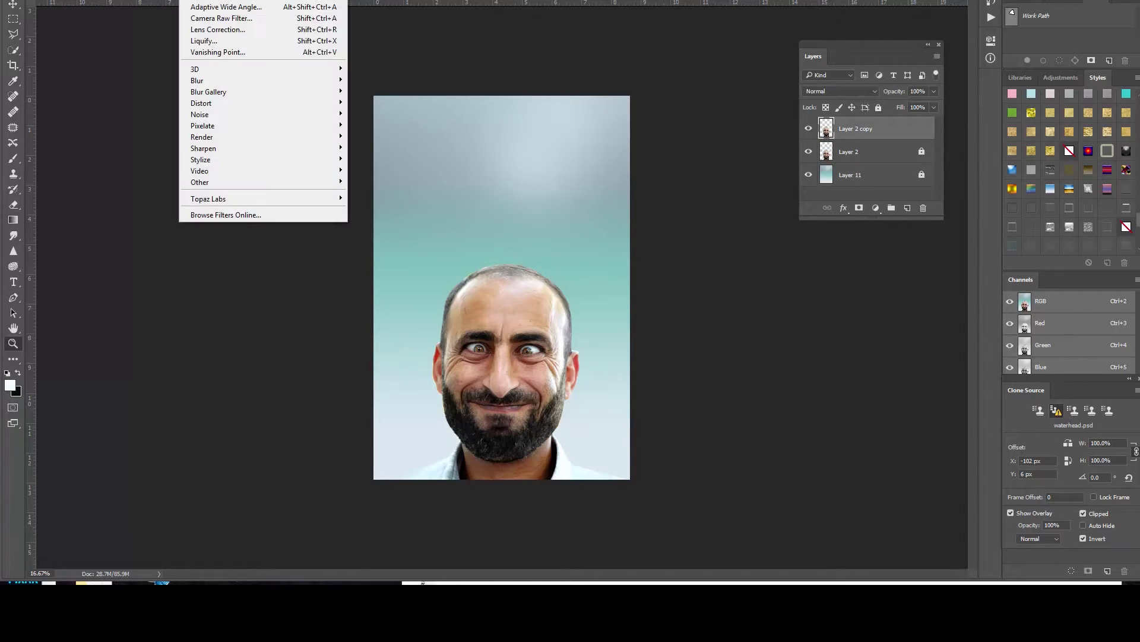
pyautogui.click(208, 41)
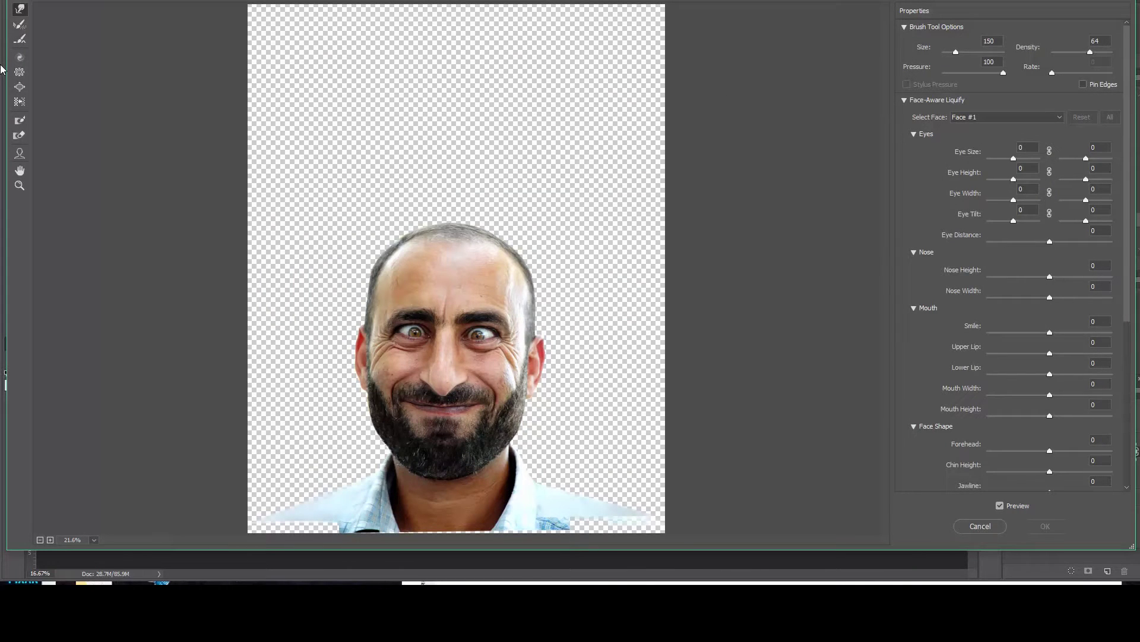
# - Pull drips below the nose, one eye, the beard and on the forehead using the Forward Warp tool at size 150
pyautogui.click(20, 24)
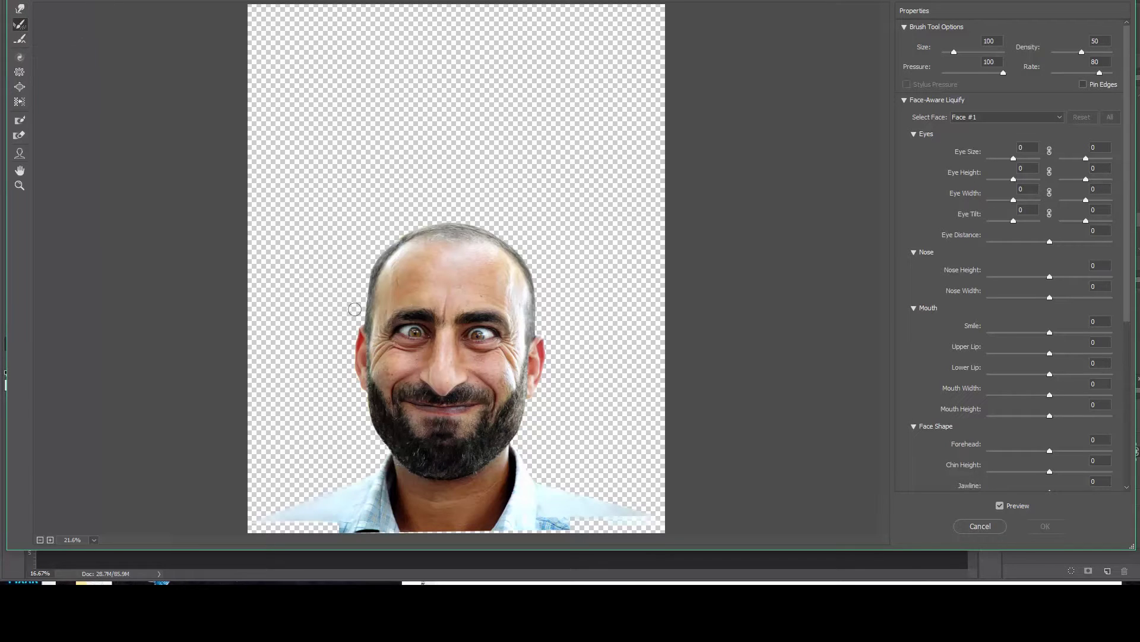
pyautogui.moveTo(445, 372); pyautogui.dragTo(466, 402)
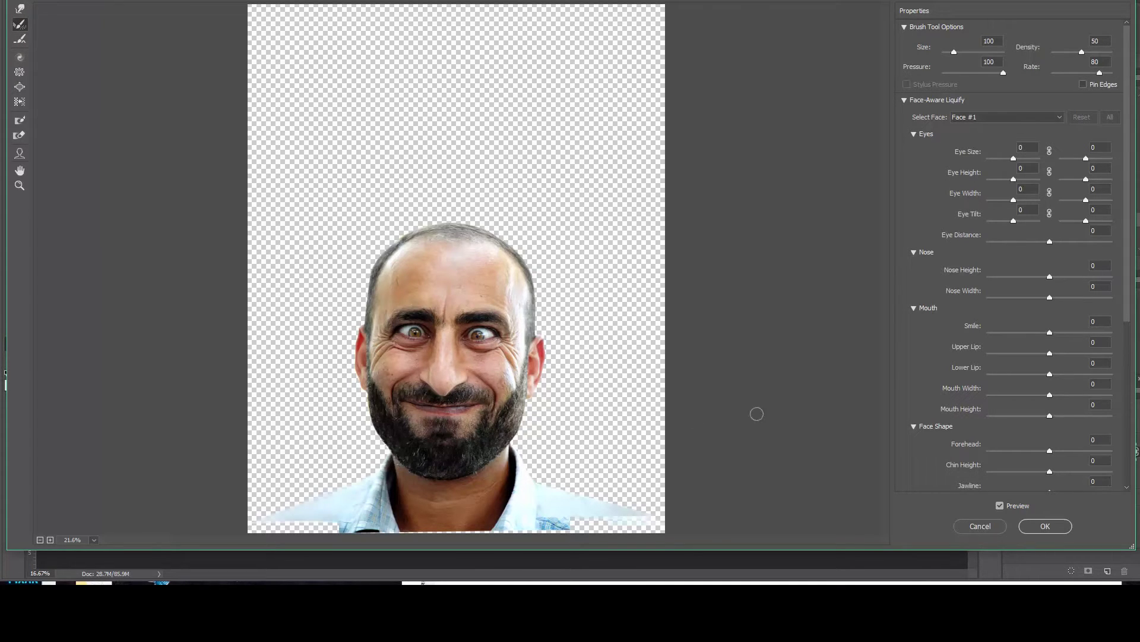
pyautogui.click(20, 8)
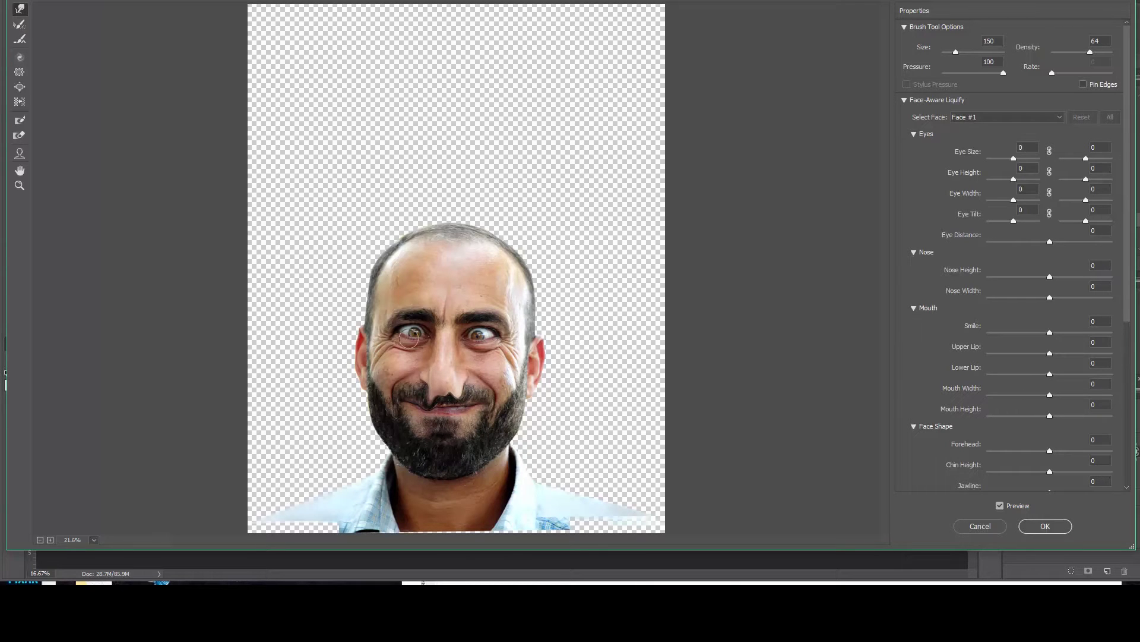
pyautogui.moveTo(410, 354); pyautogui.dragTo(412, 355)
pyautogui.moveTo(477, 459)
pyautogui.mouseDown()
pyautogui.moveTo(476, 488)
pyautogui.moveTo(441, 523)
pyautogui.mouseUp()
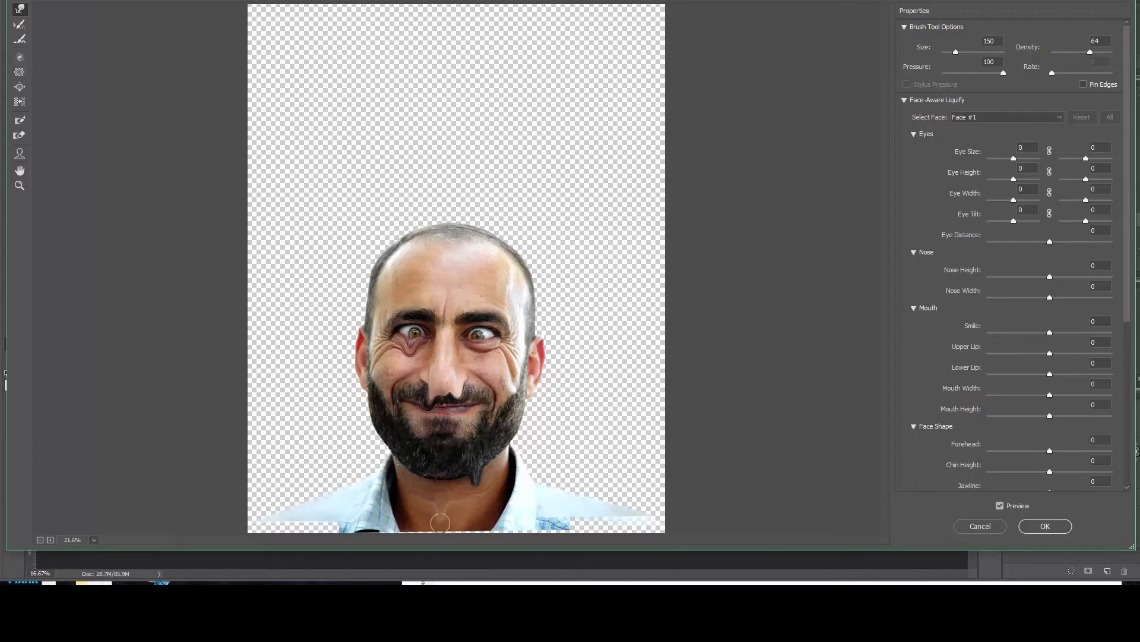
pyautogui.moveTo(440, 273); pyautogui.dragTo(433, 319)
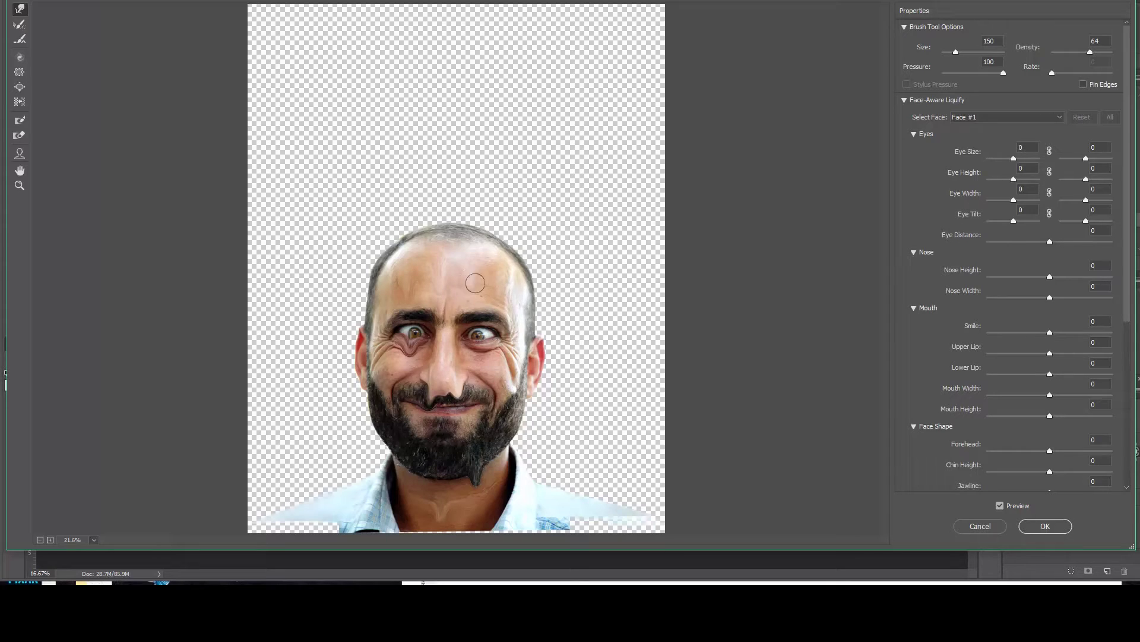
pyautogui.moveTo(490, 243); pyautogui.dragTo(492, 267)
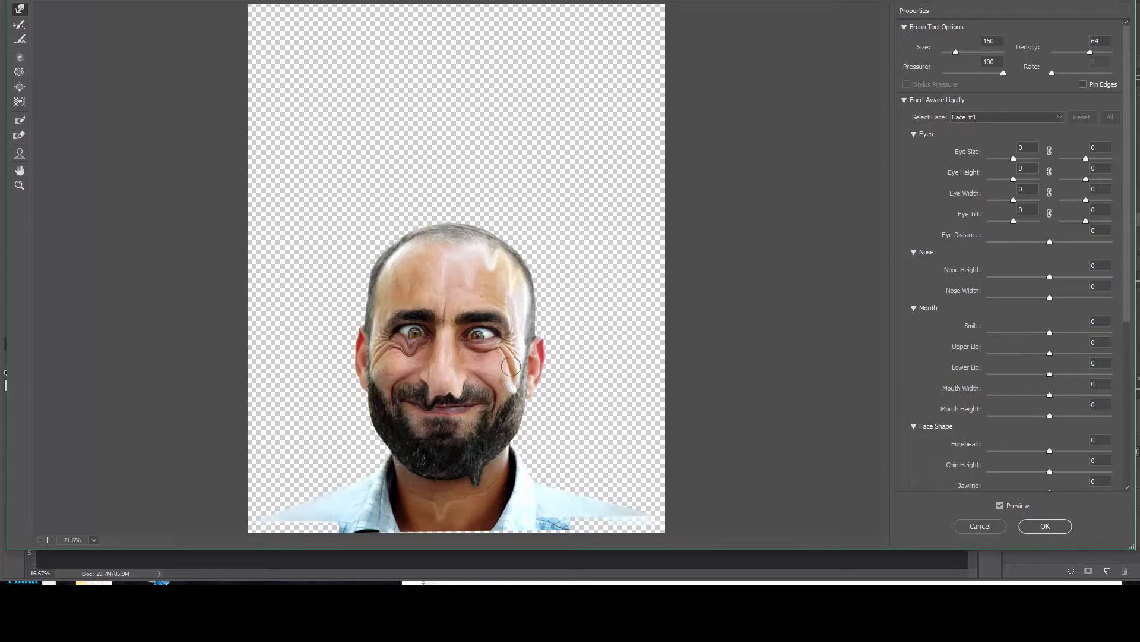
# - Warp finer drips under both eyes, on the cheeks and around the mouth, reducing the brush size to 90 and then 45
pyautogui.press('[')
pyautogui.moveTo(408, 348)
pyautogui.mouseDown()
pyautogui.moveTo(409, 370)
pyautogui.moveTo(475, 368)
pyautogui.mouseUp()
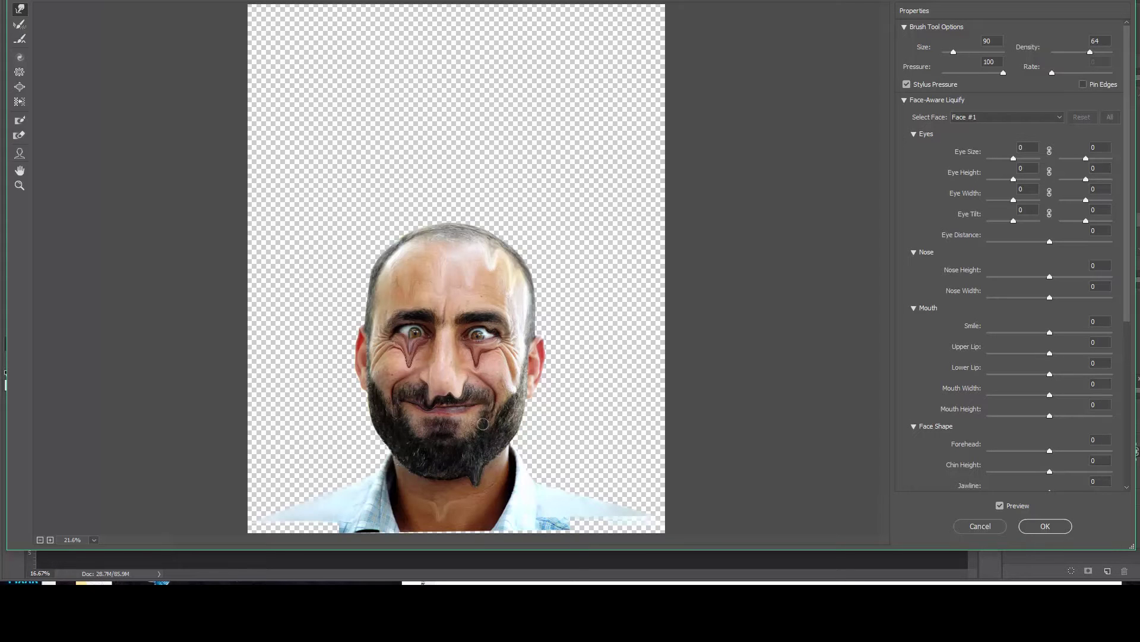
pyautogui.moveTo(494, 345); pyautogui.dragTo(509, 380)
pyautogui.moveTo(394, 348)
pyautogui.mouseDown()
pyautogui.moveTo(390, 349)
pyautogui.moveTo(395, 377)
pyautogui.moveTo(391, 350)
pyautogui.moveTo(378, 393)
pyautogui.moveTo(379, 352)
pyautogui.moveTo(379, 387)
pyautogui.moveTo(373, 385)
pyautogui.mouseUp()
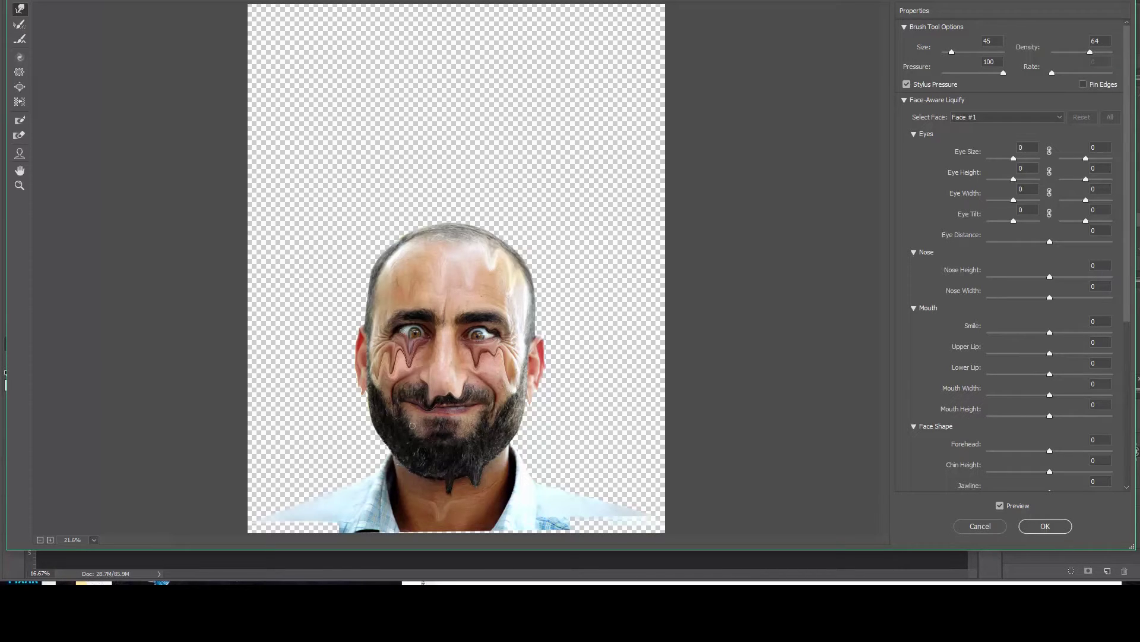
pyautogui.moveTo(411, 410); pyautogui.dragTo(408, 424)
pyautogui.moveTo(504, 351); pyautogui.dragTo(501, 376)
# - Pull more drips down the forehead and off the beard's lower edge with warp brush sizes 100 and 60
pyautogui.moveTo(469, 266)
pyautogui.mouseDown()
pyautogui.moveTo(463, 369)
pyautogui.moveTo(469, 268)
pyautogui.moveTo(470, 295)
pyautogui.mouseUp()
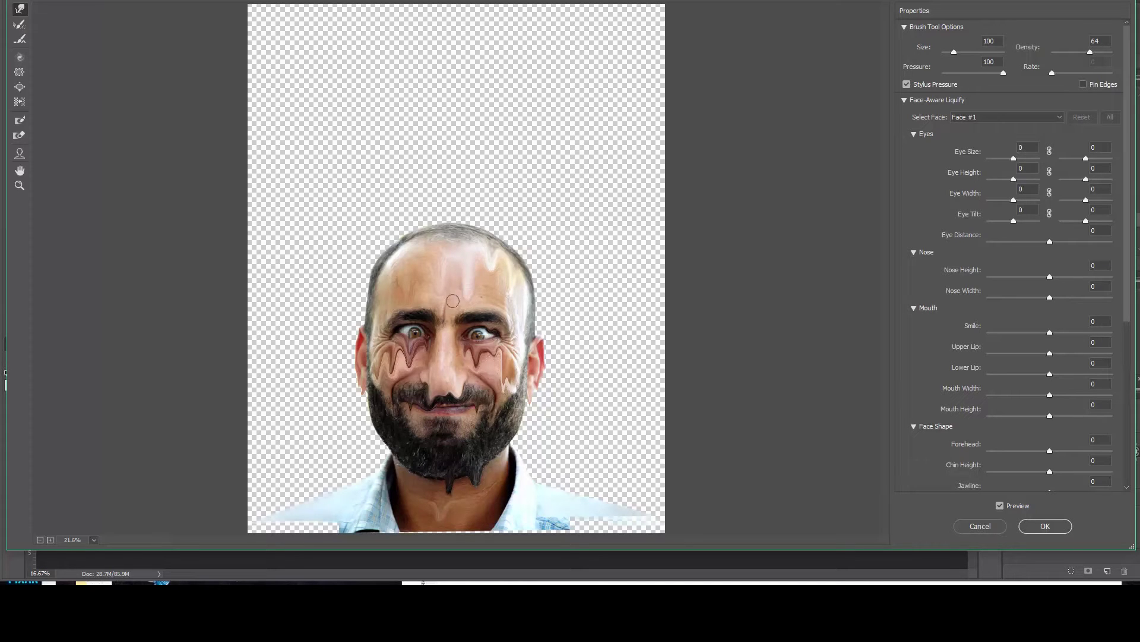
pyautogui.moveTo(453, 248); pyautogui.dragTo(454, 281)
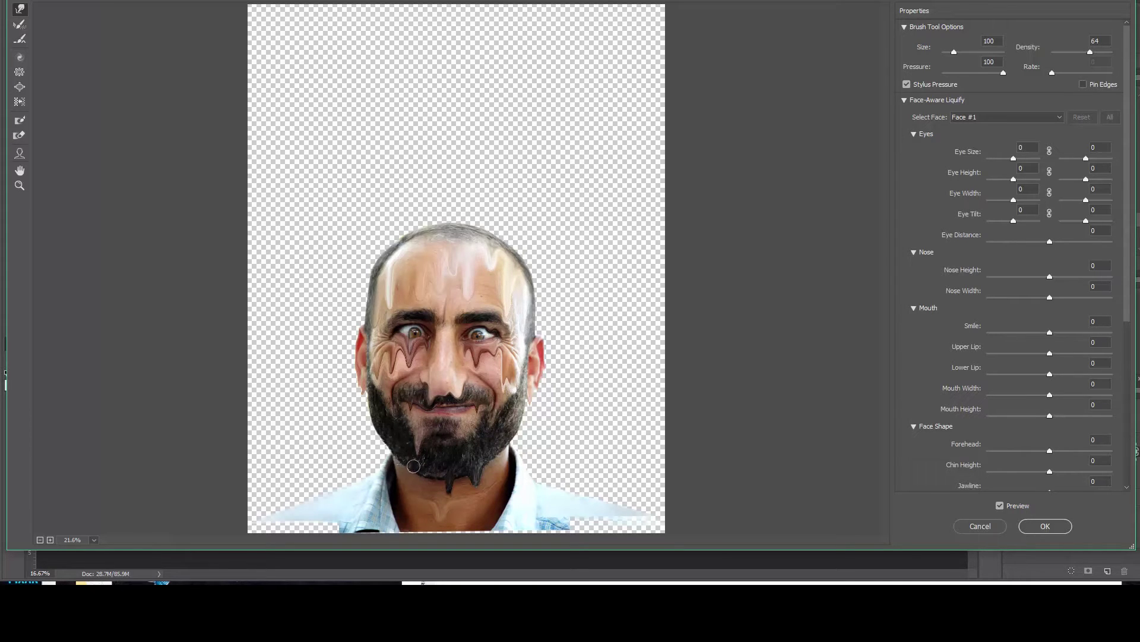
pyautogui.moveTo(418, 468)
pyautogui.mouseDown()
pyautogui.moveTo(418, 501)
pyautogui.moveTo(468, 504)
pyautogui.moveTo(467, 521)
pyautogui.mouseUp()
pyautogui.moveTo(515, 434); pyautogui.dragTo(516, 462)
pyautogui.press('[')
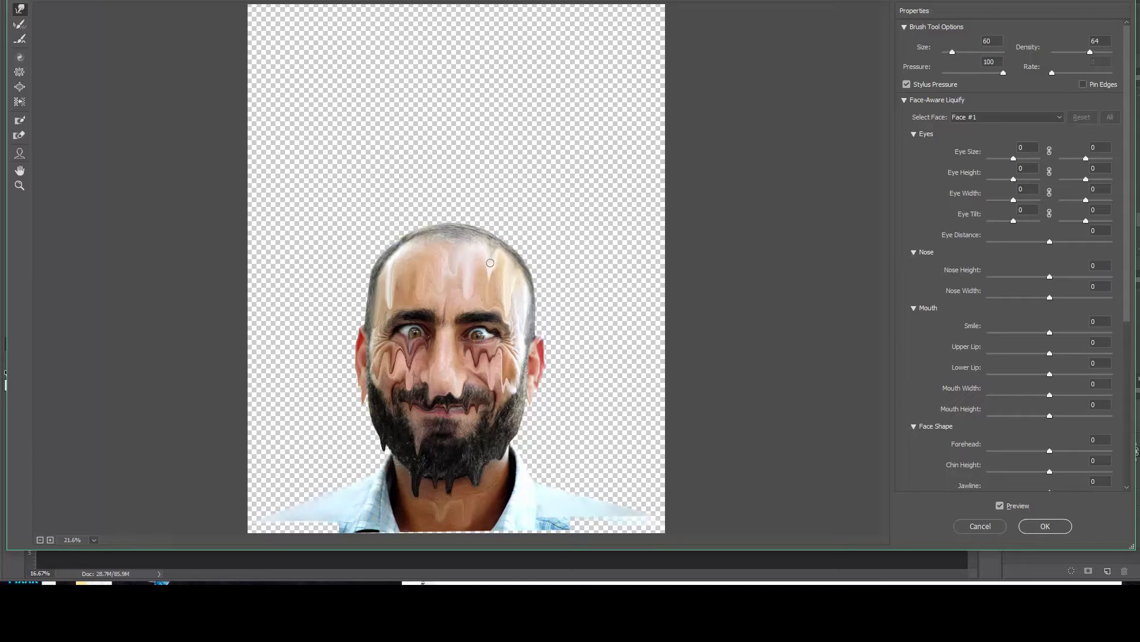
pyautogui.moveTo(493, 263); pyautogui.dragTo(492, 292)
# - Apply Liquify with eye sizes 31 and 43, eye distance -8, nose height 98 and smile 64
pyautogui.moveTo(1013, 160); pyautogui.dragTo(1098, 159)
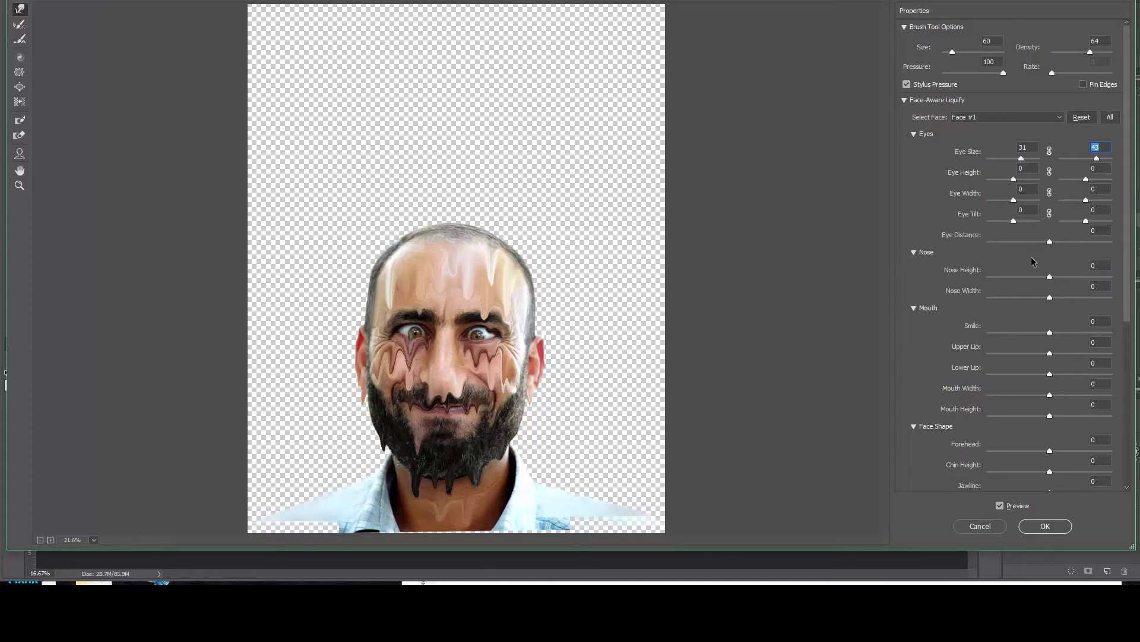
pyautogui.moveTo(1050, 241); pyautogui.dragTo(1110, 249)
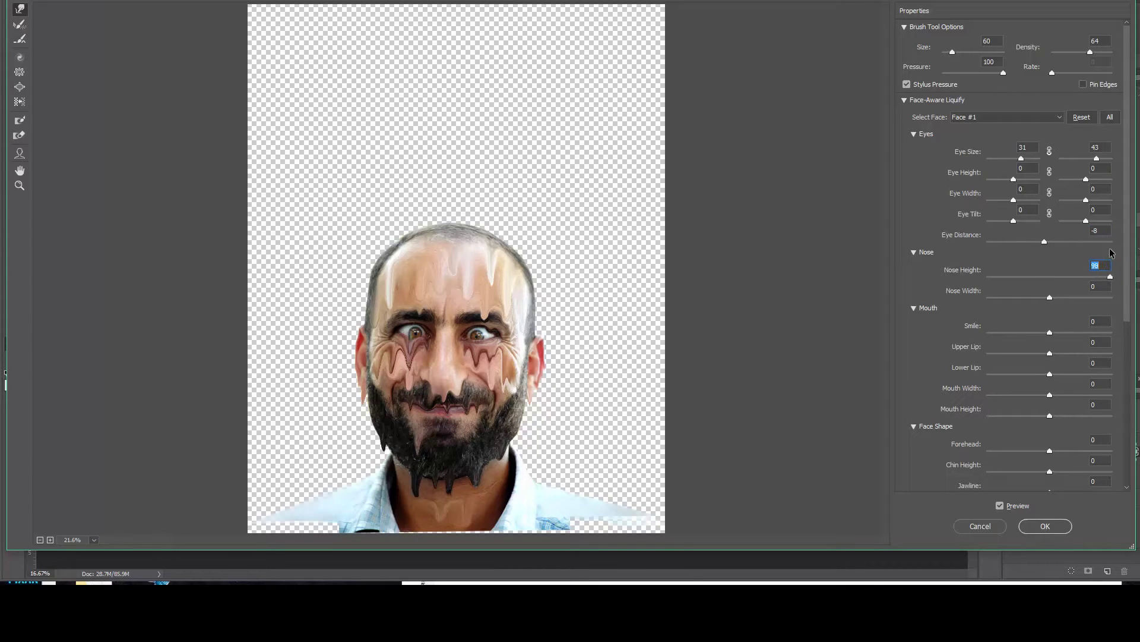
pyautogui.moveTo(1049, 332); pyautogui.dragTo(1092, 303)
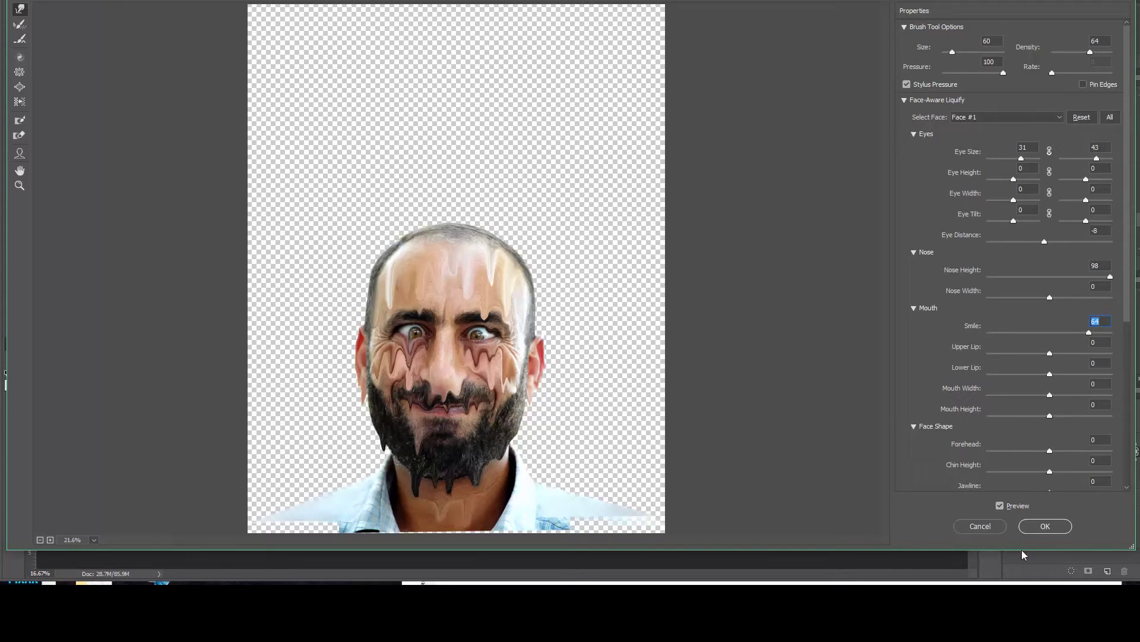
pyautogui.click(1046, 525)
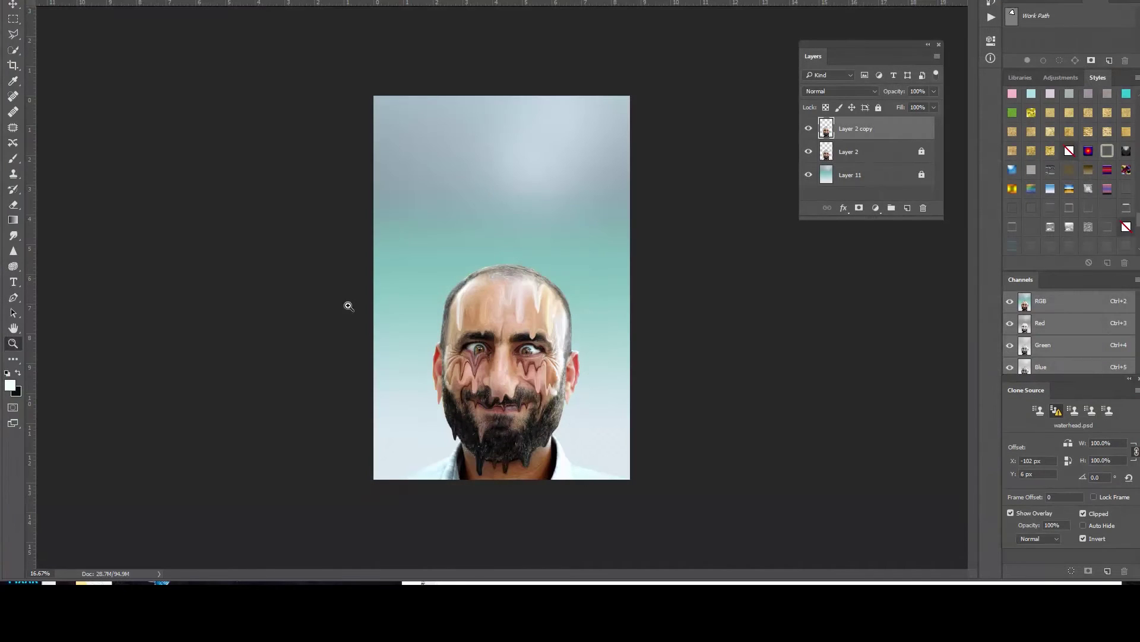
# - Compare the warped face with the original by toggling the visibility of Layer 2 copy, and inspect the drips up close
pyautogui.click(807, 130)
pyautogui.click(808, 129)
pyautogui.click(491, 359)
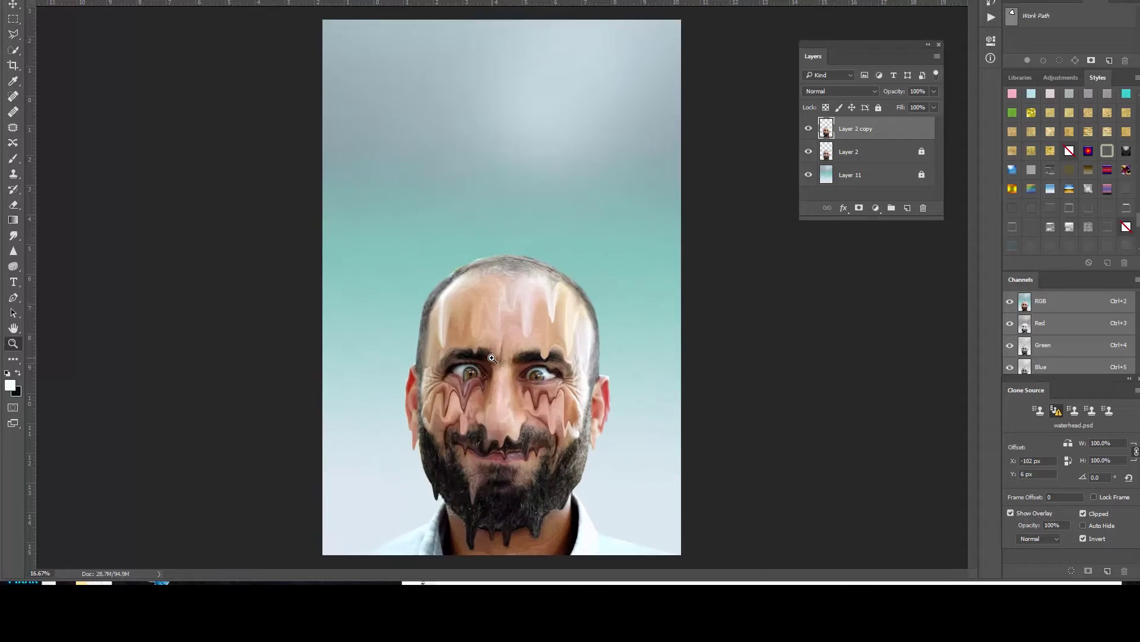
pyautogui.click(492, 359)
pyautogui.click(489, 421)
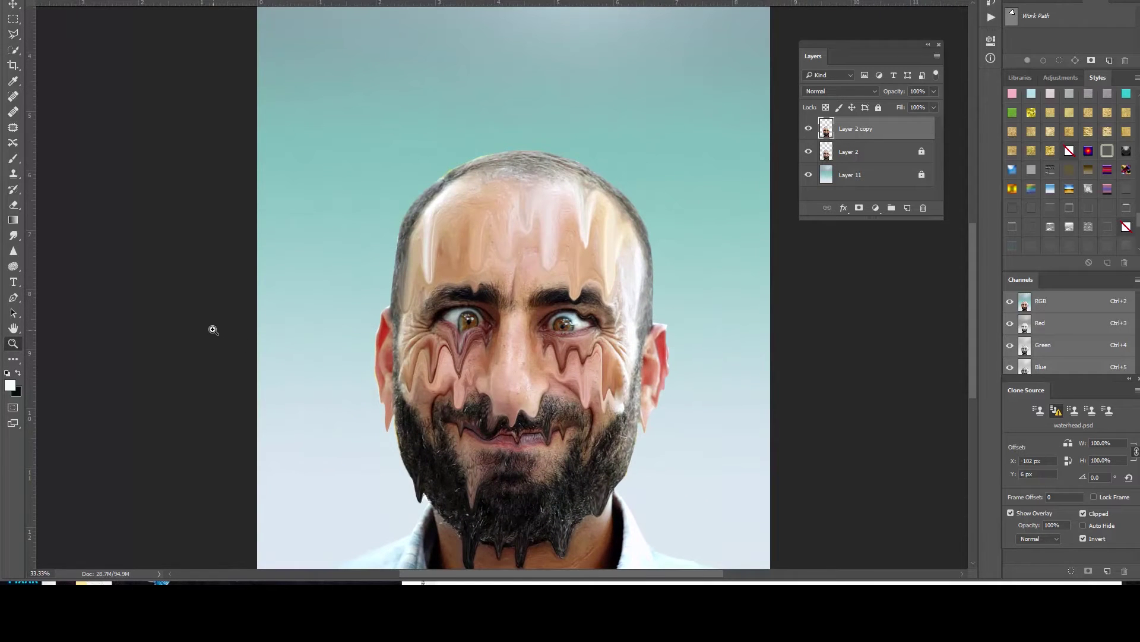
# - Choose the soft round 18 px brush and add a new layer above Layer 2 copy
pyautogui.click(13, 160)
pyautogui.click(38, 159)
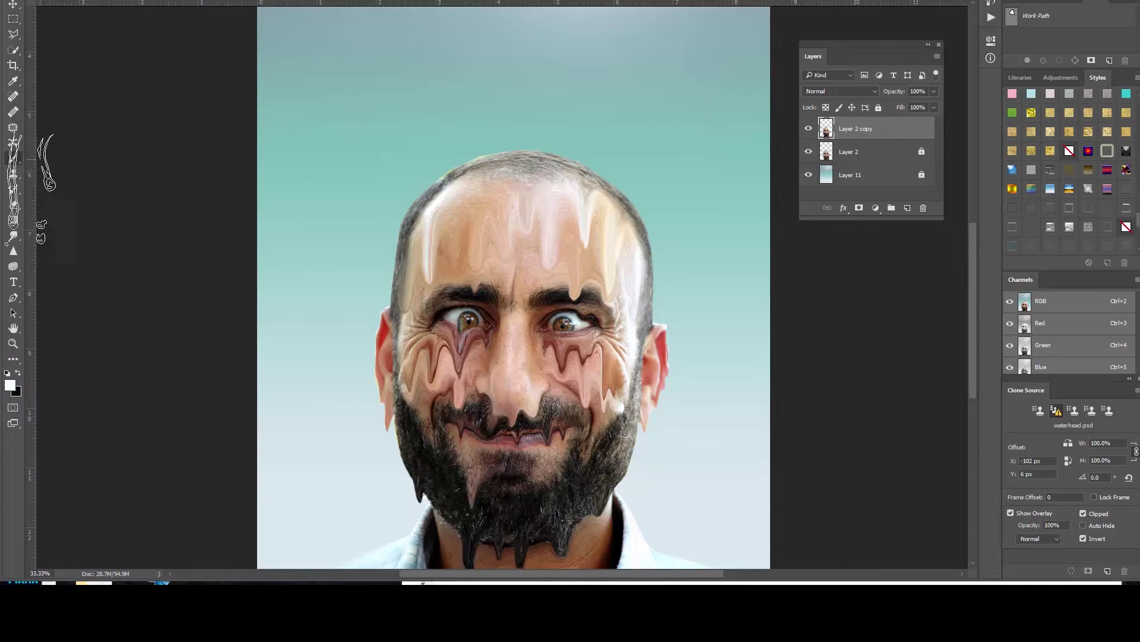
pyautogui.click(35, 0)
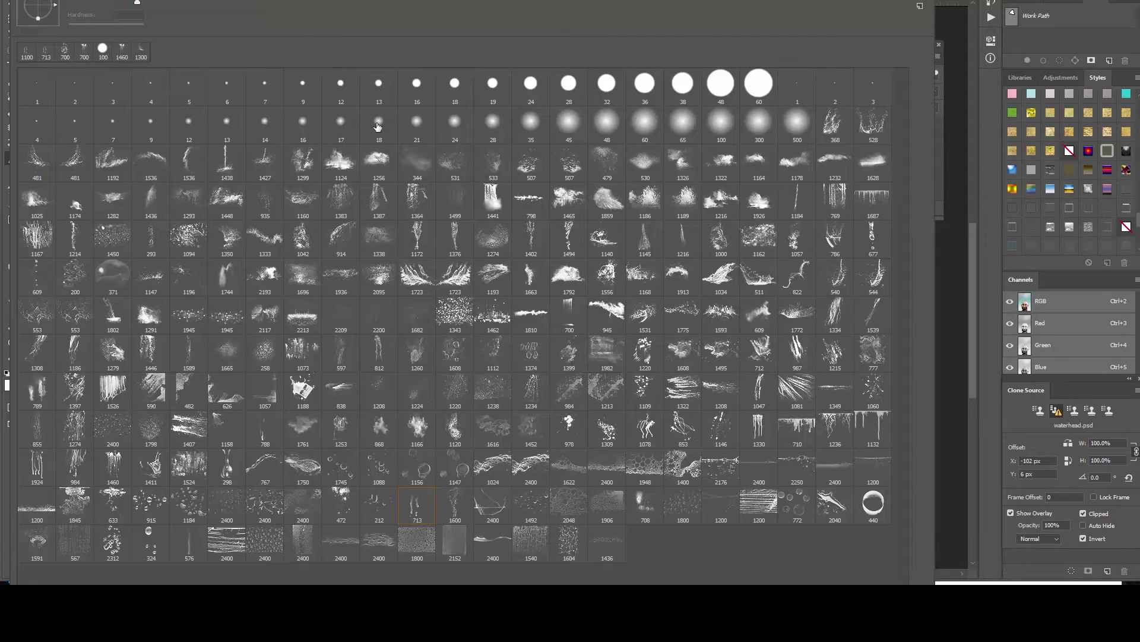
pyautogui.click(378, 127)
pyautogui.click(940, 126)
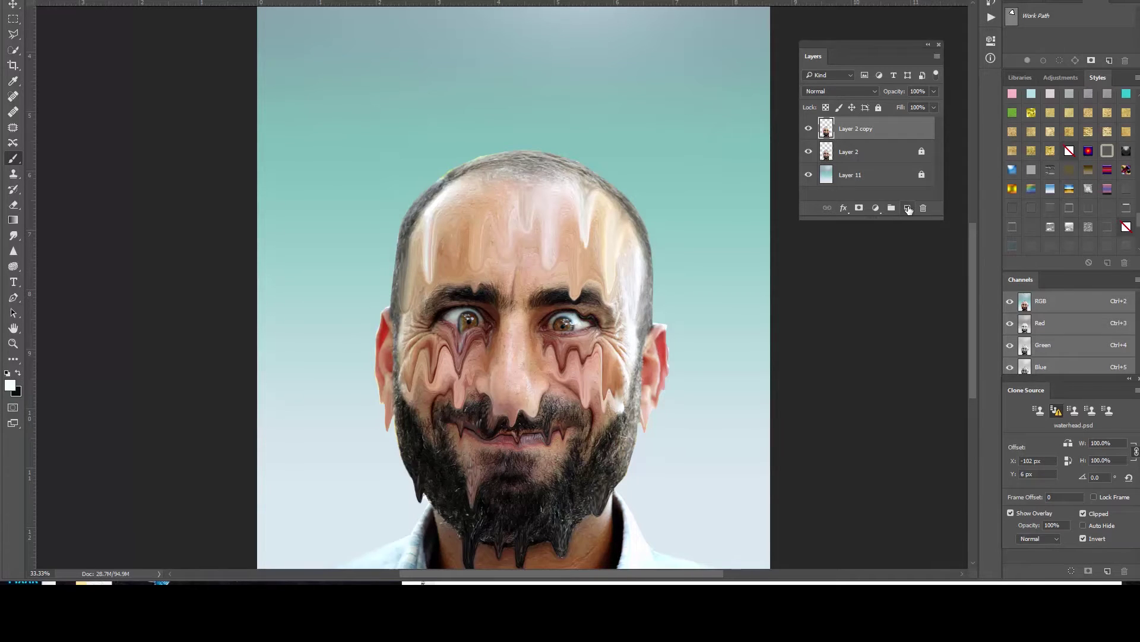
pyautogui.click(908, 208)
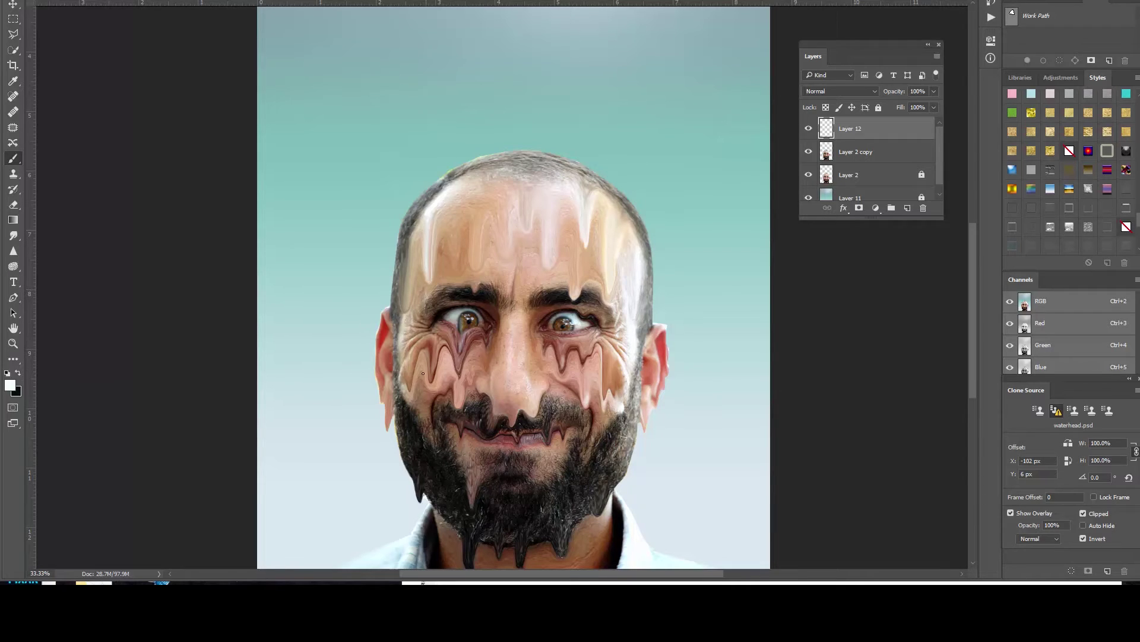
# - Paint white highlights along the drips on the forehead, under both eyes and on the cheeks
pyautogui.moveTo(456, 359); pyautogui.dragTo(457, 367)
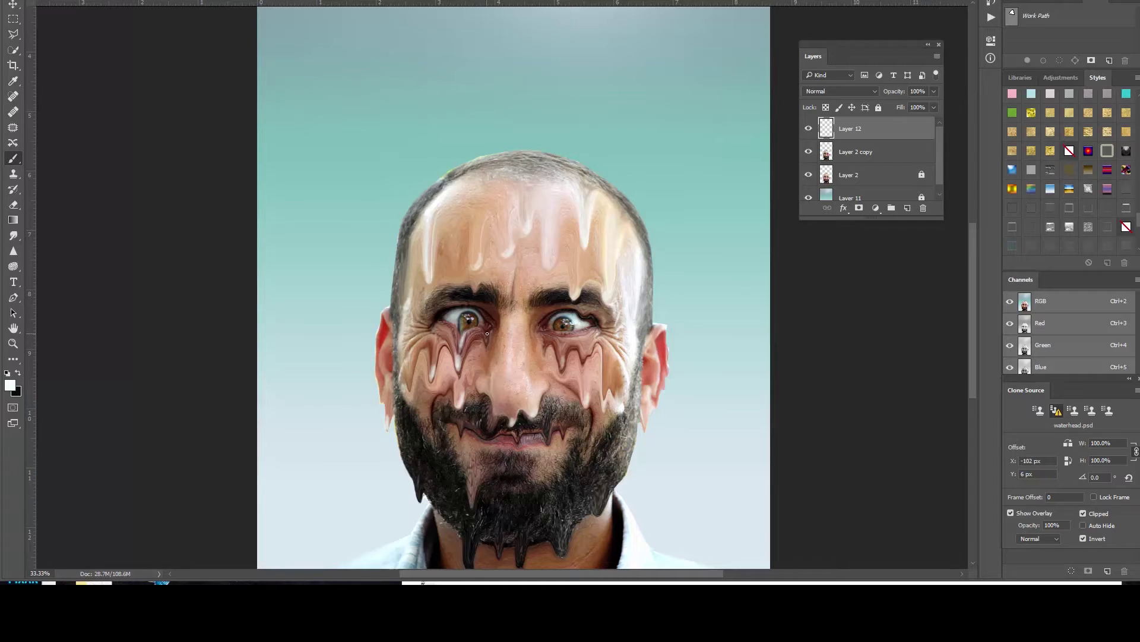
pyautogui.moveTo(487, 340); pyautogui.dragTo(486, 350)
pyautogui.scroll(-5, 293, 132)
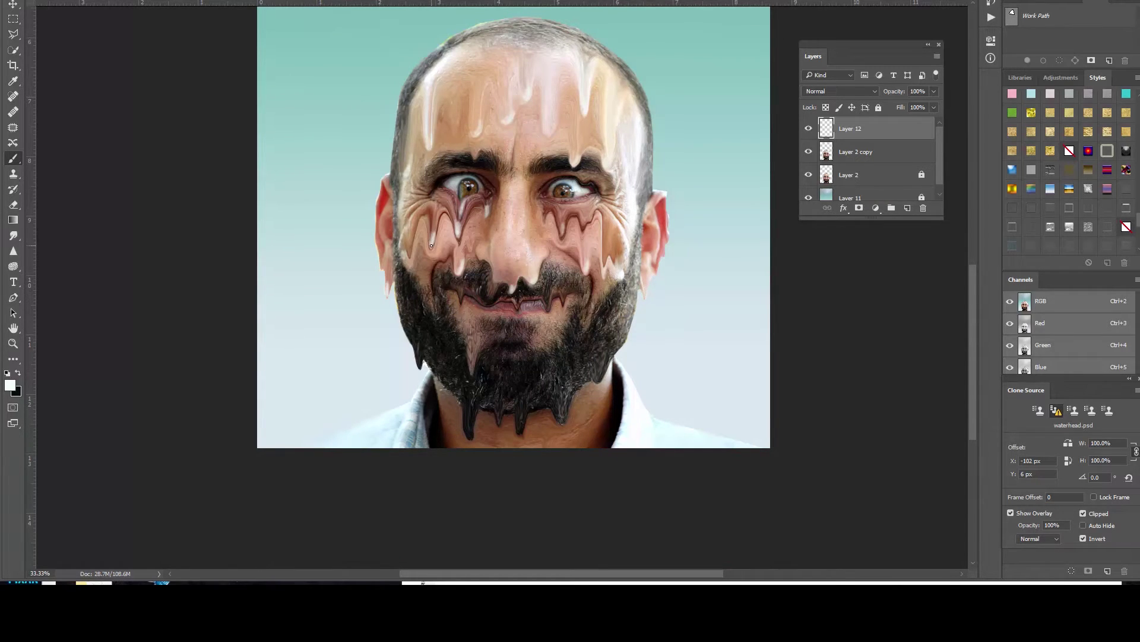
pyautogui.moveTo(432, 245); pyautogui.dragTo(409, 255)
pyautogui.moveTo(584, 227); pyautogui.dragTo(583, 217)
# - Add white highlights to the tips of the drips hanging from the beard's lower edge
pyautogui.scroll(-5, 441, 263)
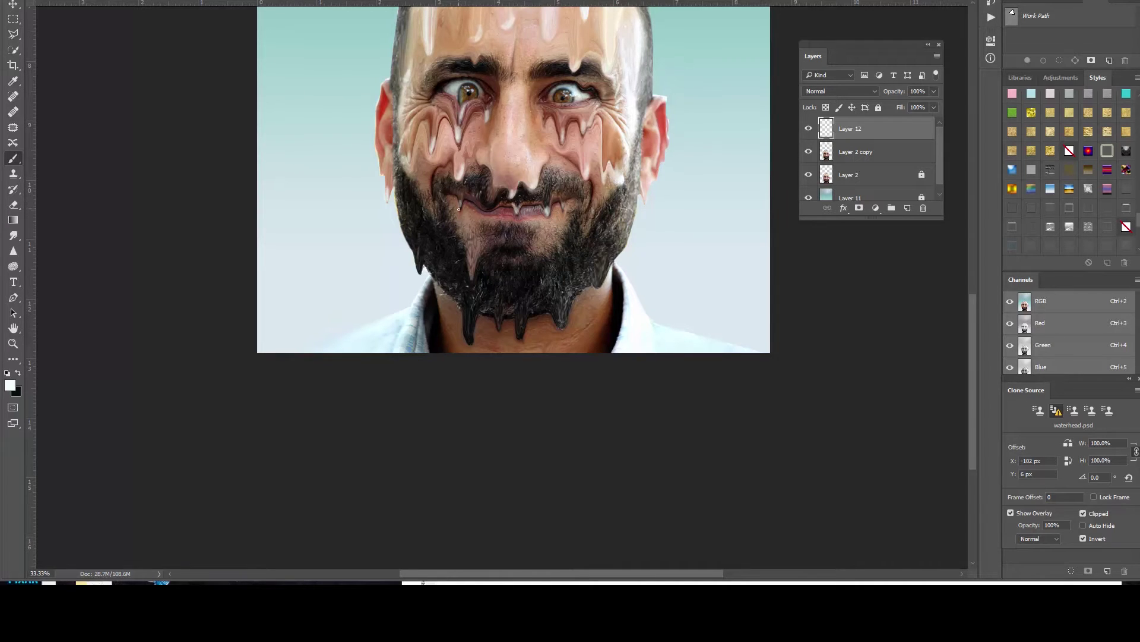
pyautogui.scroll(-2, 467, 297)
pyautogui.click(470, 309)
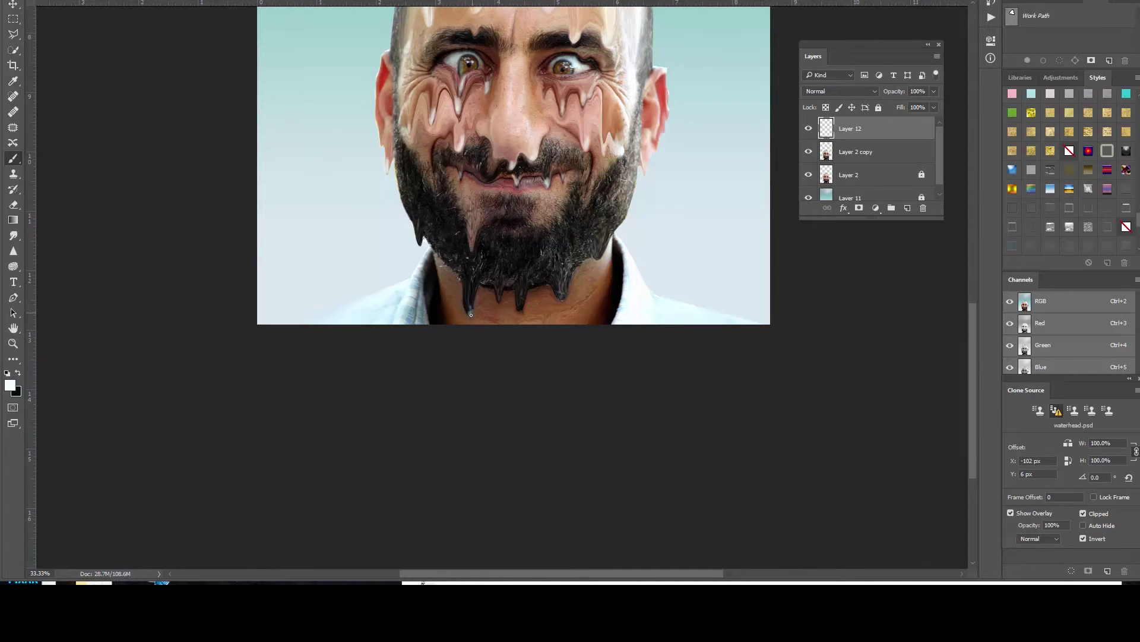
pyautogui.click(520, 308)
pyautogui.click(522, 305)
pyautogui.click(566, 291)
# - Paint a white highlight along the outer edge of the ear on the image's right side
pyautogui.scroll(3, 415, 178)
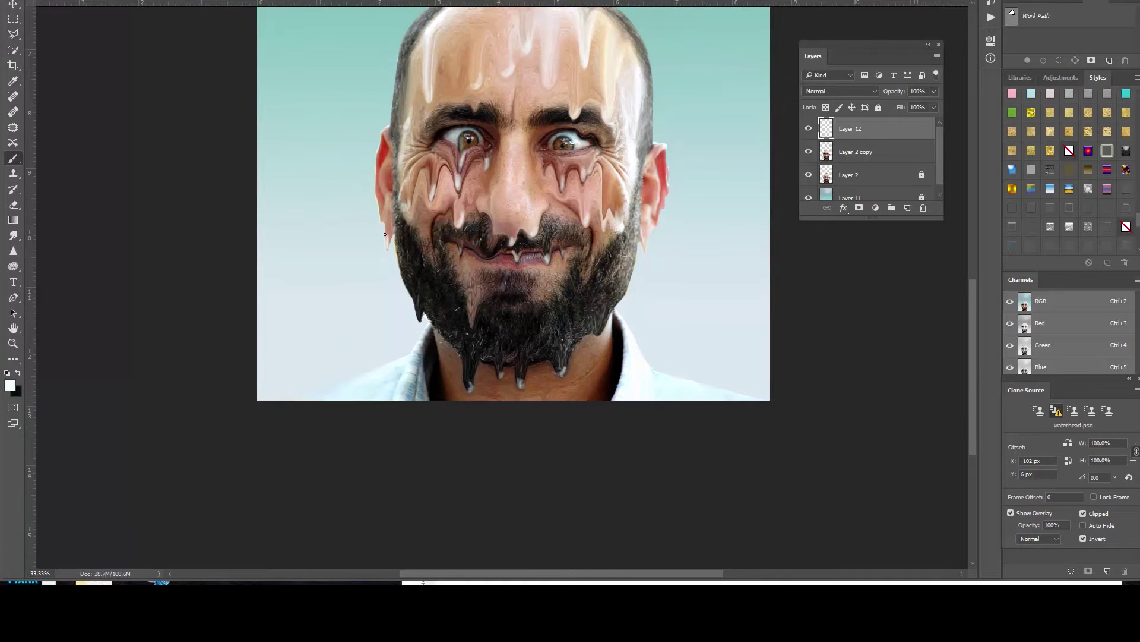
pyautogui.scroll(1, 380, 175)
pyautogui.scroll(1, 393, 174)
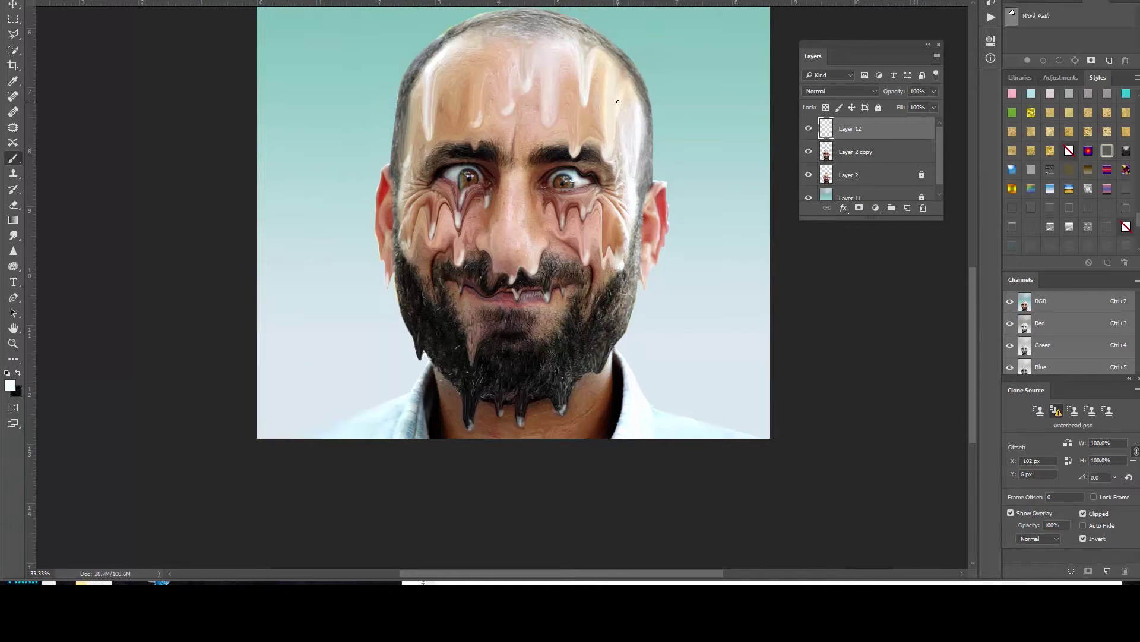
pyautogui.scroll(-2, 641, 263)
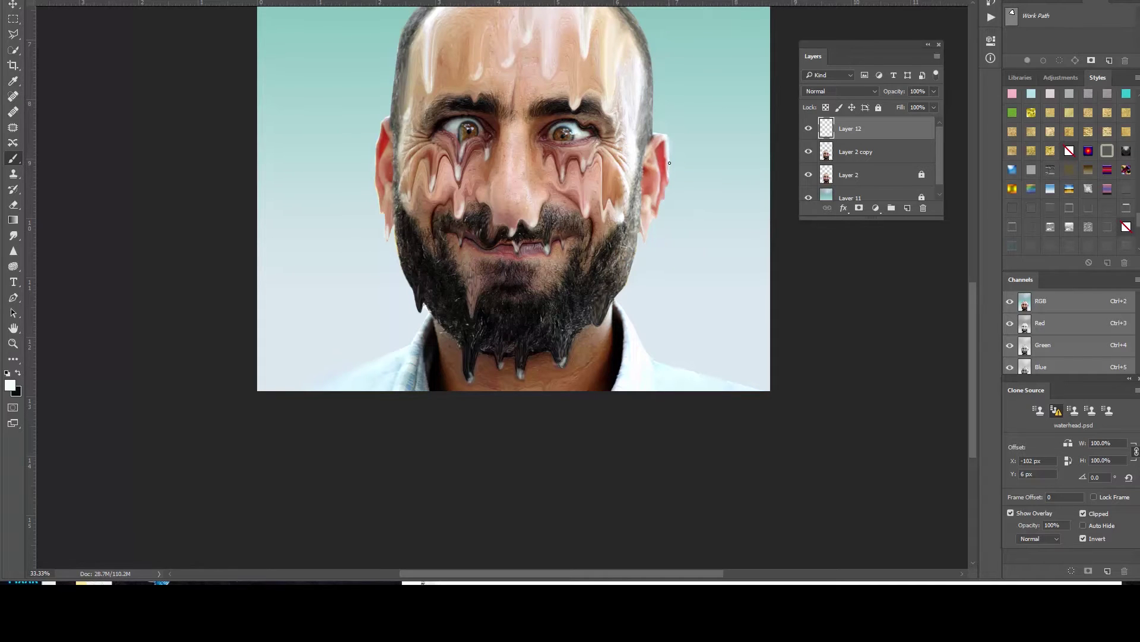
pyautogui.scroll(2, 383, 75)
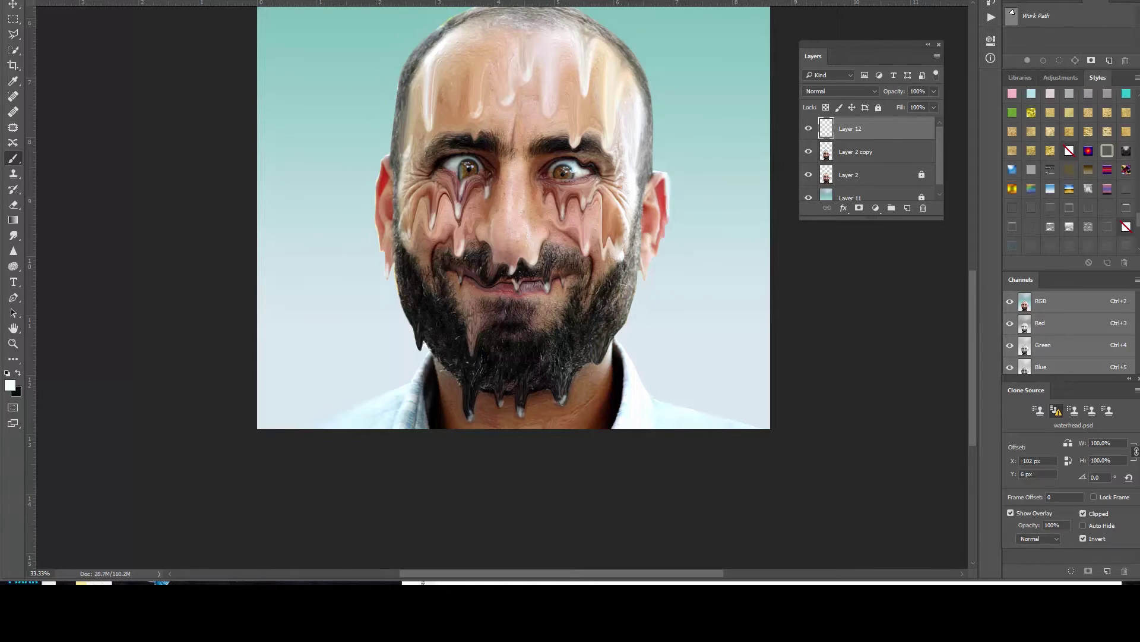
# - Try an opacity of 74% on Layer 12, and return it to 100%
pyautogui.click(933, 91)
pyautogui.moveTo(927, 107); pyautogui.dragTo(920, 108)
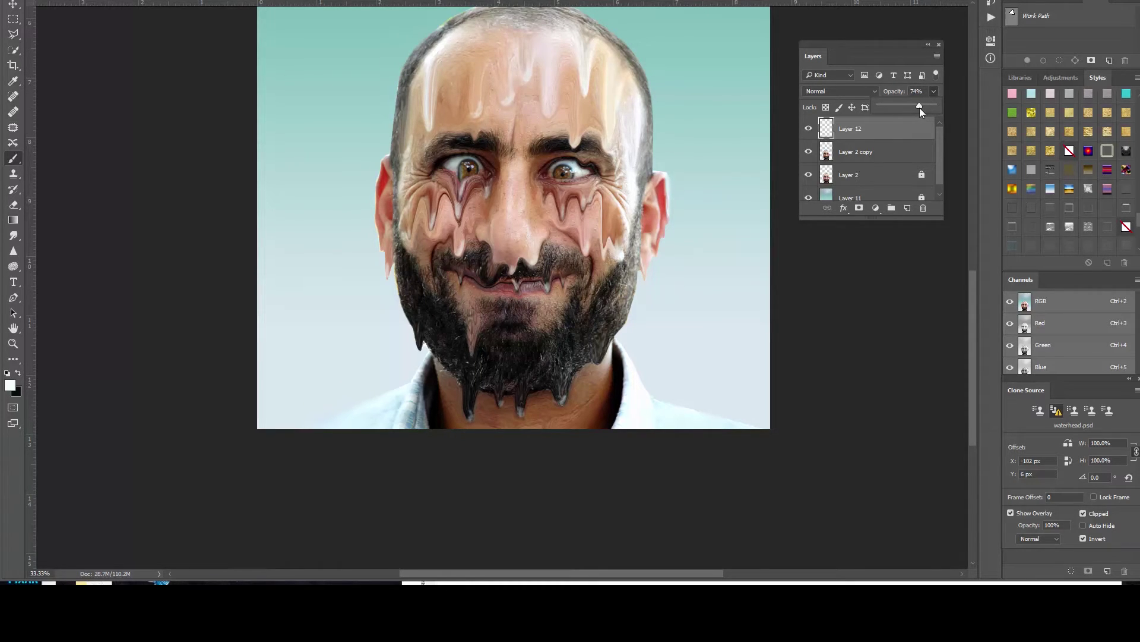
pyautogui.moveTo(925, 107); pyautogui.dragTo(940, 106)
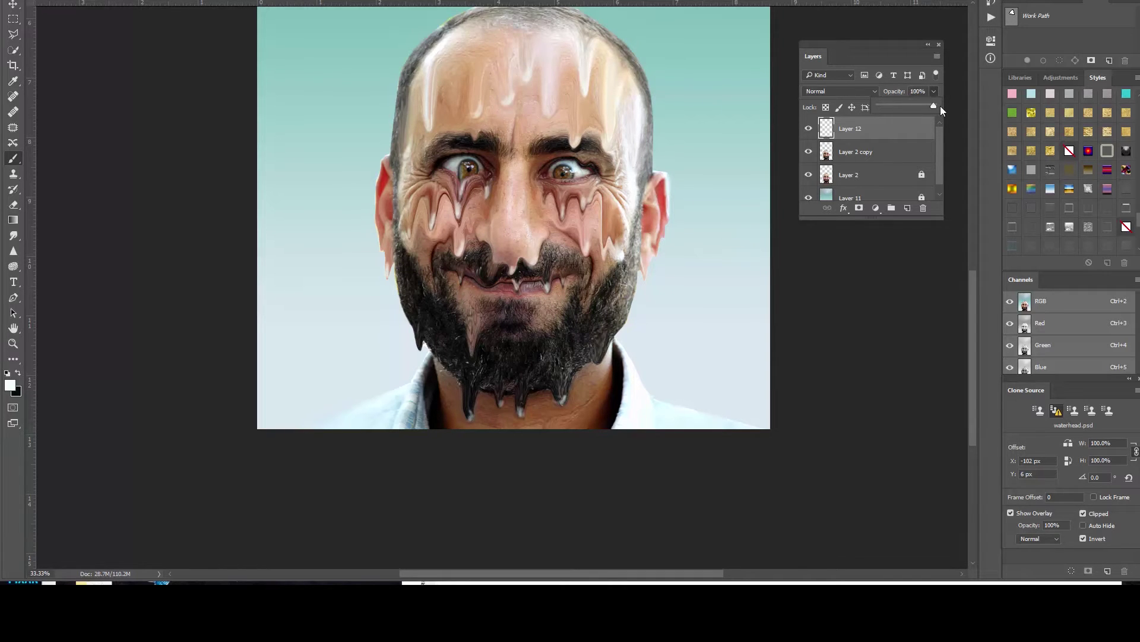
# - Set Layer 12's blend mode to Lighten and erase excess highlight from the beard drips
pyautogui.click(823, 91)
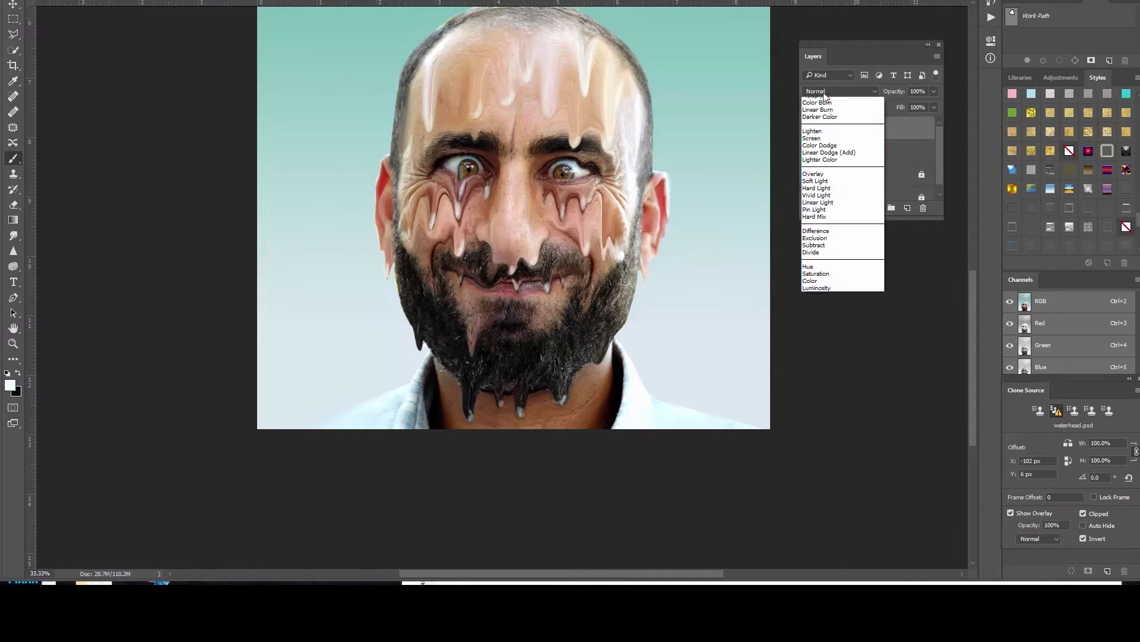
pyautogui.click(817, 166)
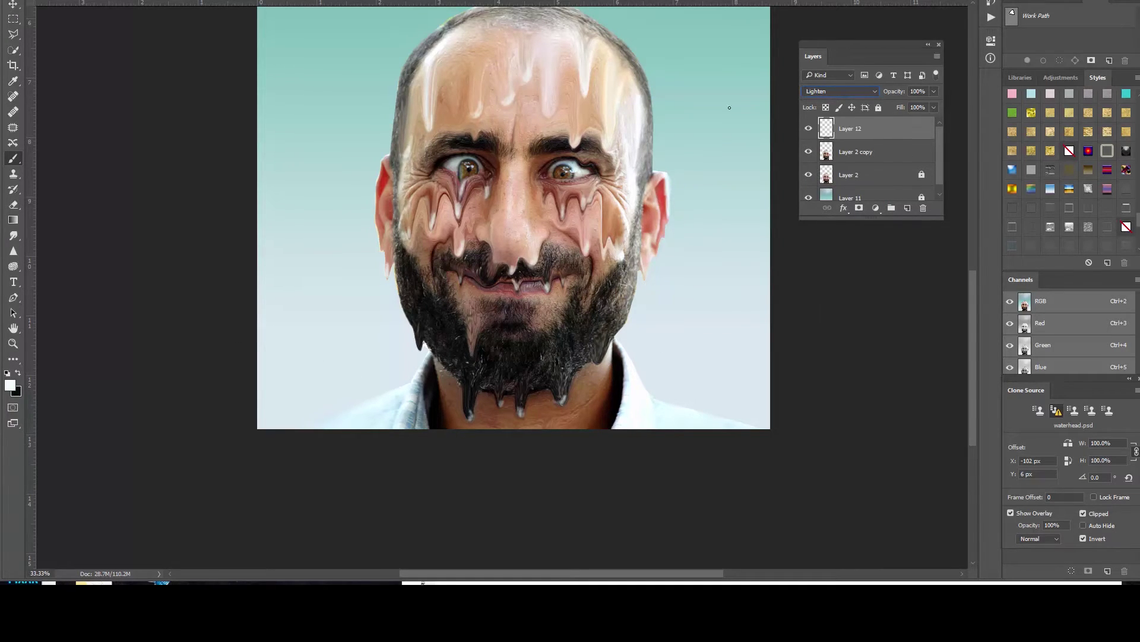
pyautogui.click(13, 205)
pyautogui.moveTo(562, 403)
pyautogui.mouseDown()
pyautogui.moveTo(566, 390)
pyautogui.moveTo(570, 398)
pyautogui.moveTo(523, 413)
pyautogui.moveTo(522, 392)
pyautogui.moveTo(517, 419)
pyautogui.moveTo(522, 405)
pyautogui.moveTo(499, 406)
pyautogui.mouseUp()
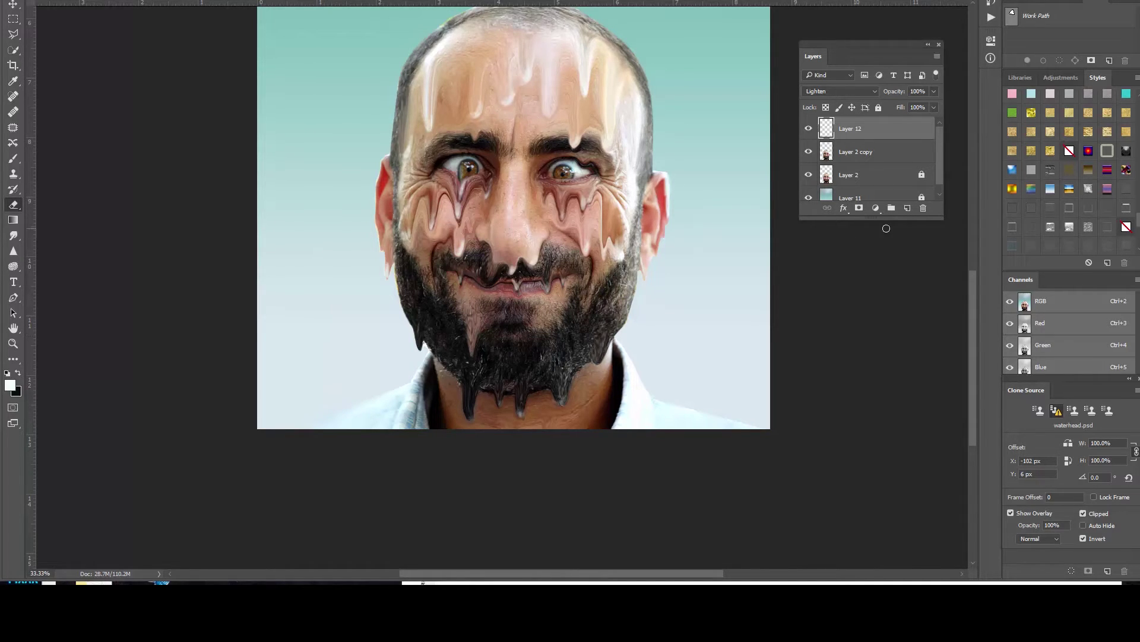
# - Add another layer above Layer 12 and brush white wet highlights below the eye on the image's left side
pyautogui.click(906, 208)
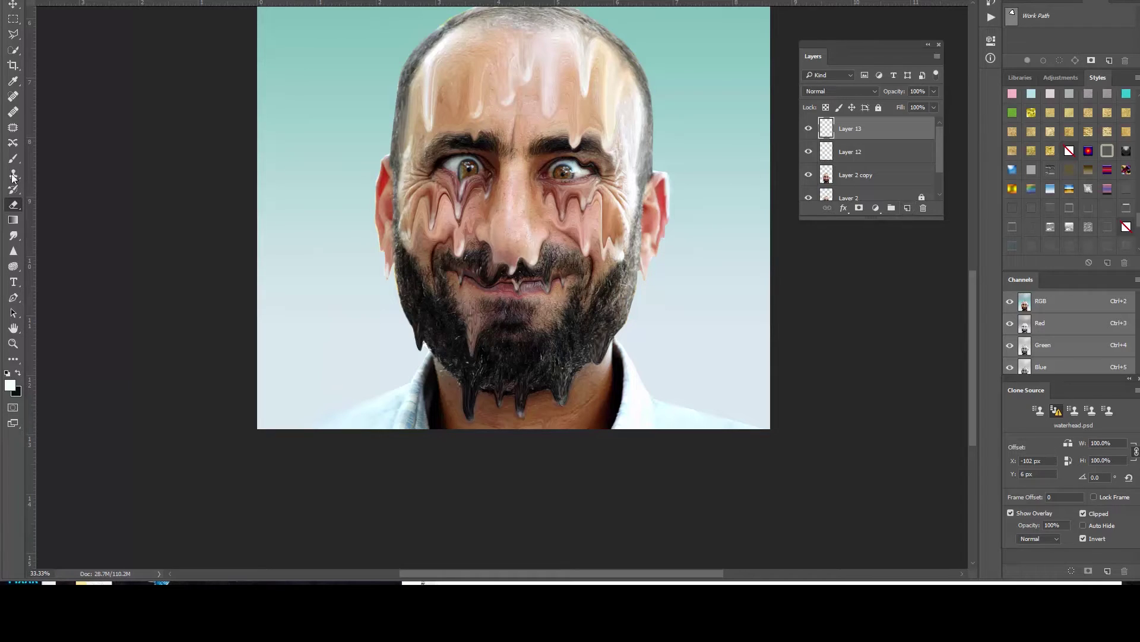
pyautogui.press('b')
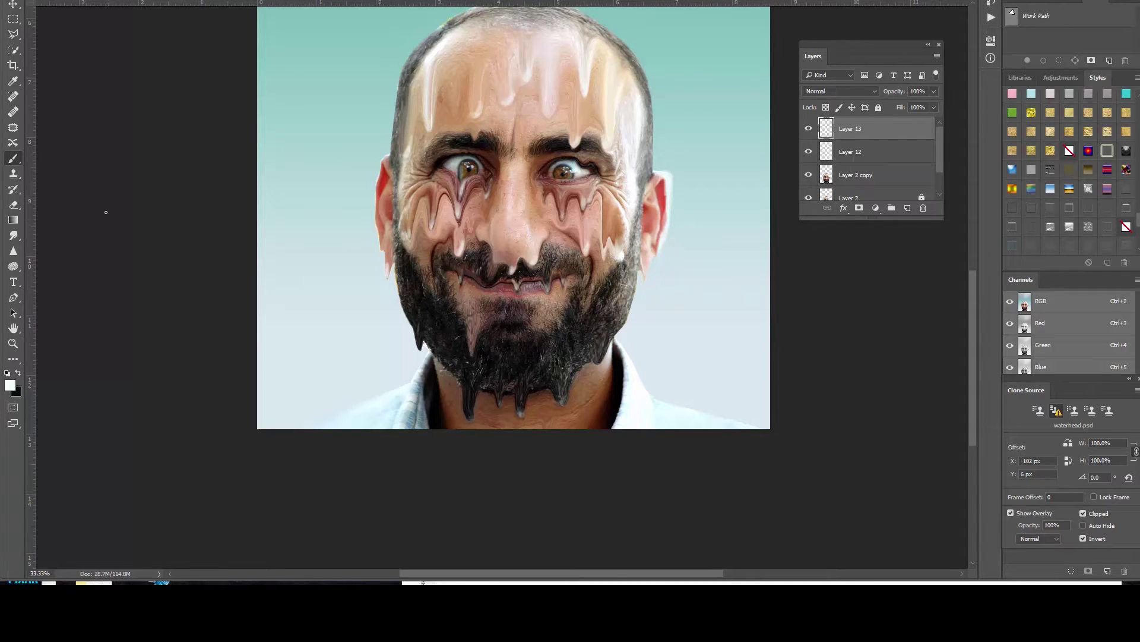
pyautogui.click(13, 204)
pyautogui.click(13, 158)
pyautogui.moveTo(479, 181); pyautogui.dragTo(485, 193)
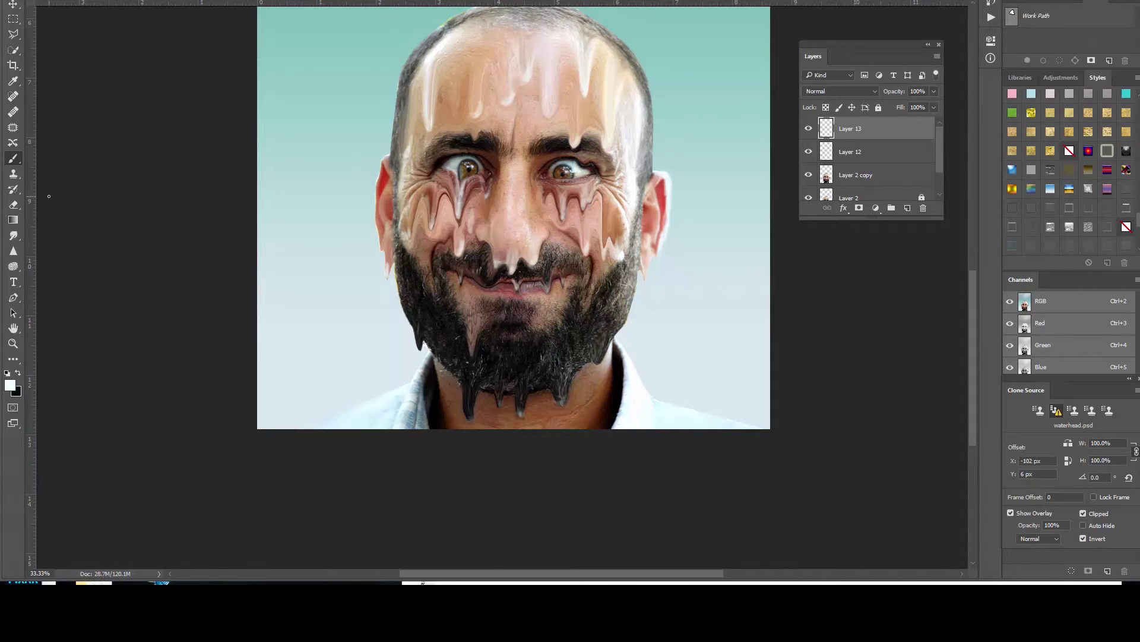
# - Smudge the white highlight running from the nose to the mouth, and erase its excess
pyautogui.click(13, 235)
pyautogui.moveTo(511, 258); pyautogui.dragTo(510, 289)
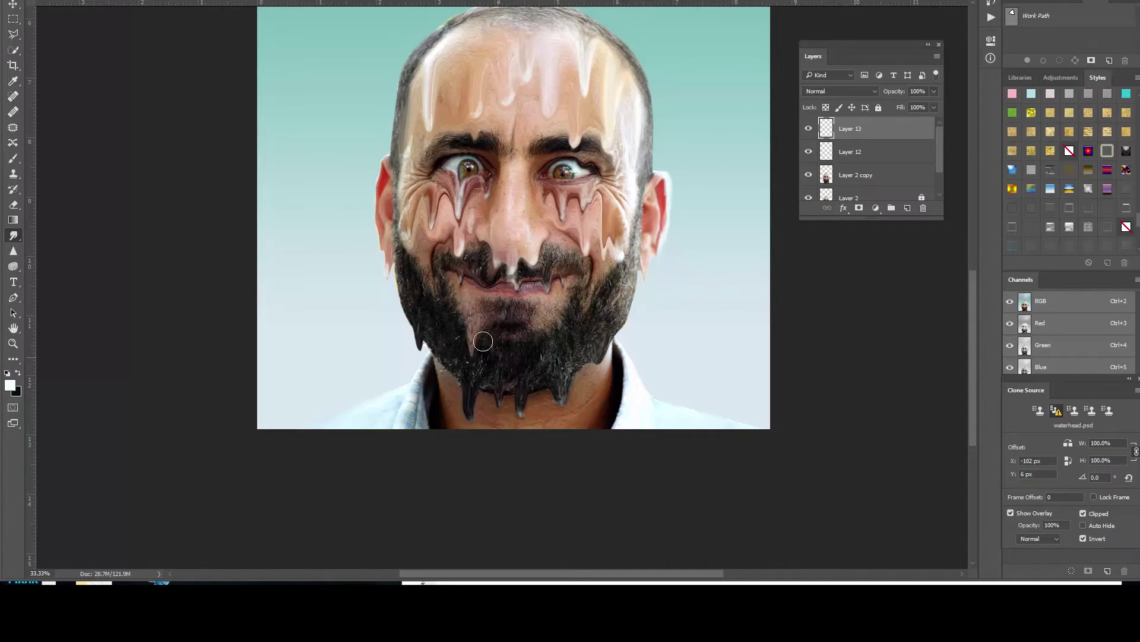
pyautogui.click(13, 204)
pyautogui.moveTo(512, 279); pyautogui.dragTo(506, 278)
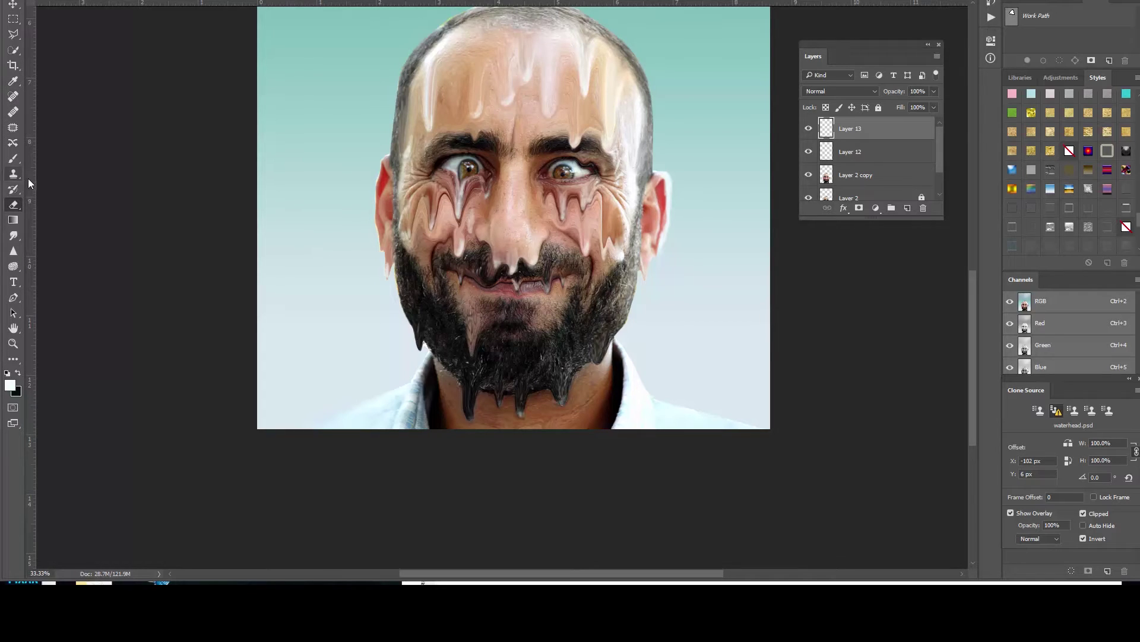
# - Brush more white highlights around the eyes and down the cheek drips into the beard on Layer 13
pyautogui.click(13, 158)
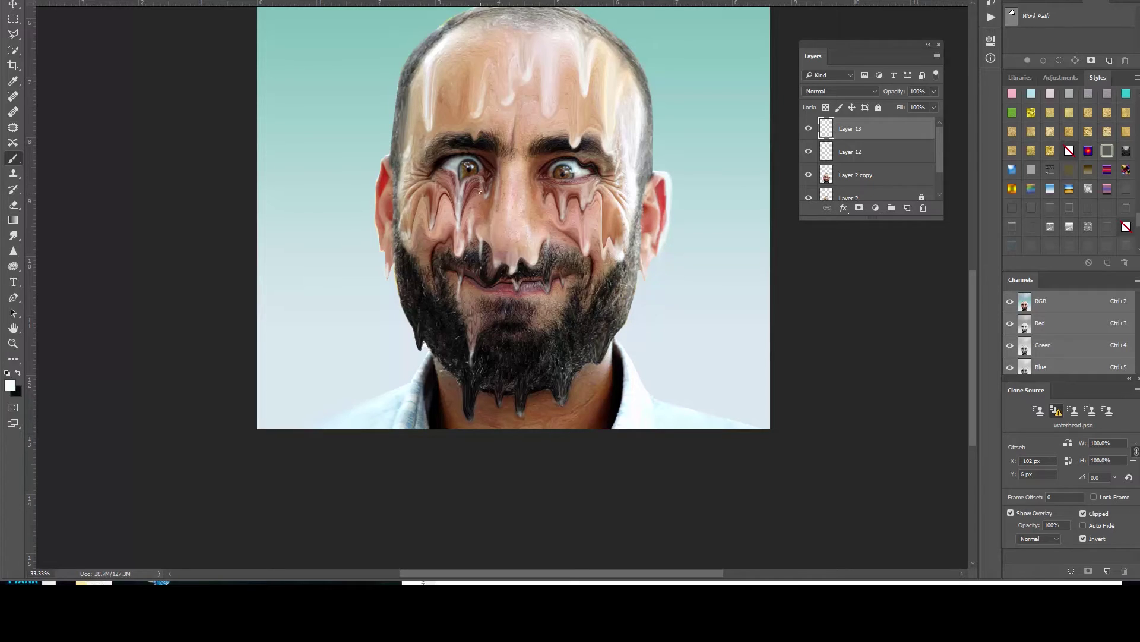
pyautogui.moveTo(481, 191); pyautogui.dragTo(479, 185)
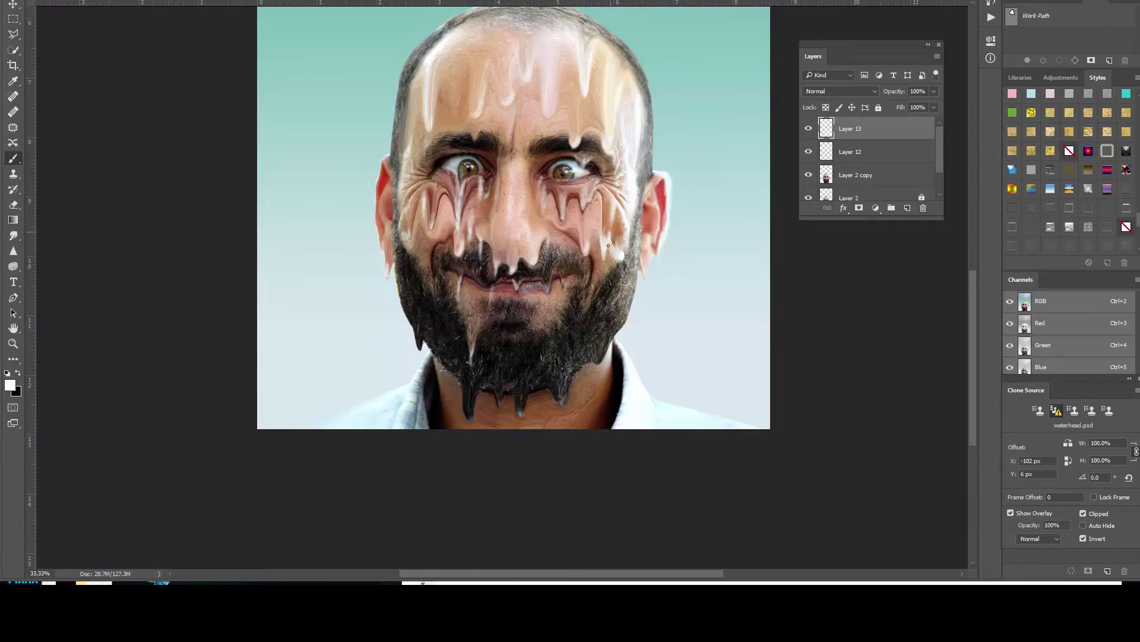
pyautogui.moveTo(616, 267); pyautogui.dragTo(613, 290)
pyautogui.moveTo(615, 256); pyautogui.dragTo(614, 273)
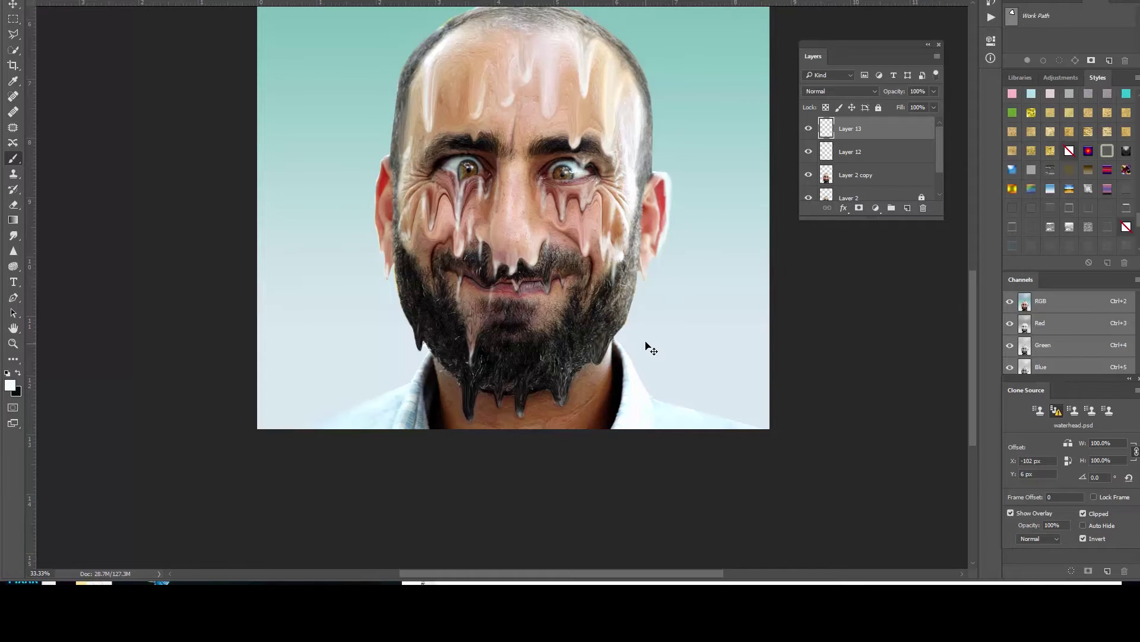
# - Paint white highlights on the lower beard and its drip on the image's right side, working close up
pyautogui.hotkey('ctrl', '-')
pyautogui.hotkey('ctrl', '-')
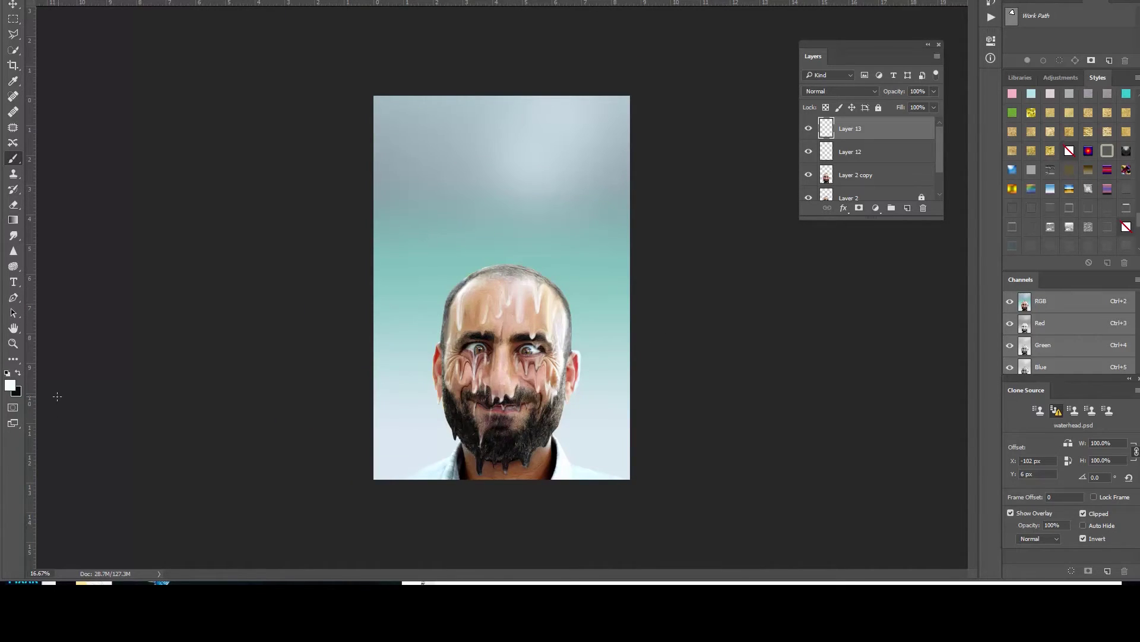
pyautogui.click(13, 343)
pyautogui.click(503, 428)
pyautogui.click(504, 428)
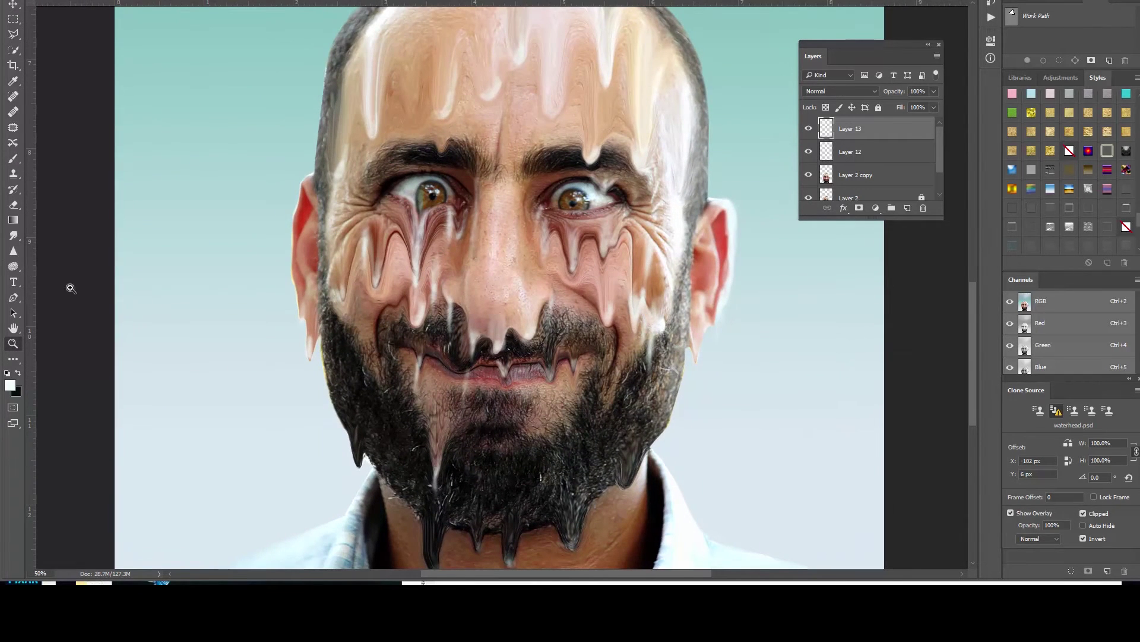
pyautogui.press('b')
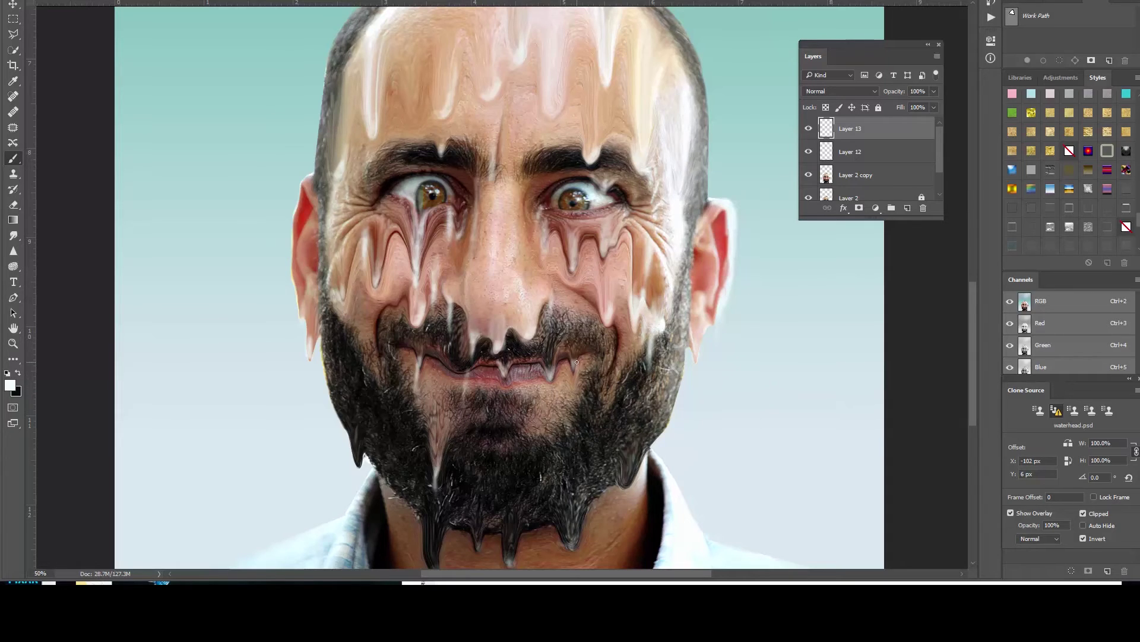
pyautogui.moveTo(537, 457); pyautogui.dragTo(540, 481)
pyautogui.moveTo(625, 486)
pyautogui.mouseDown()
pyautogui.moveTo(619, 479)
pyautogui.moveTo(629, 485)
pyautogui.mouseUp()
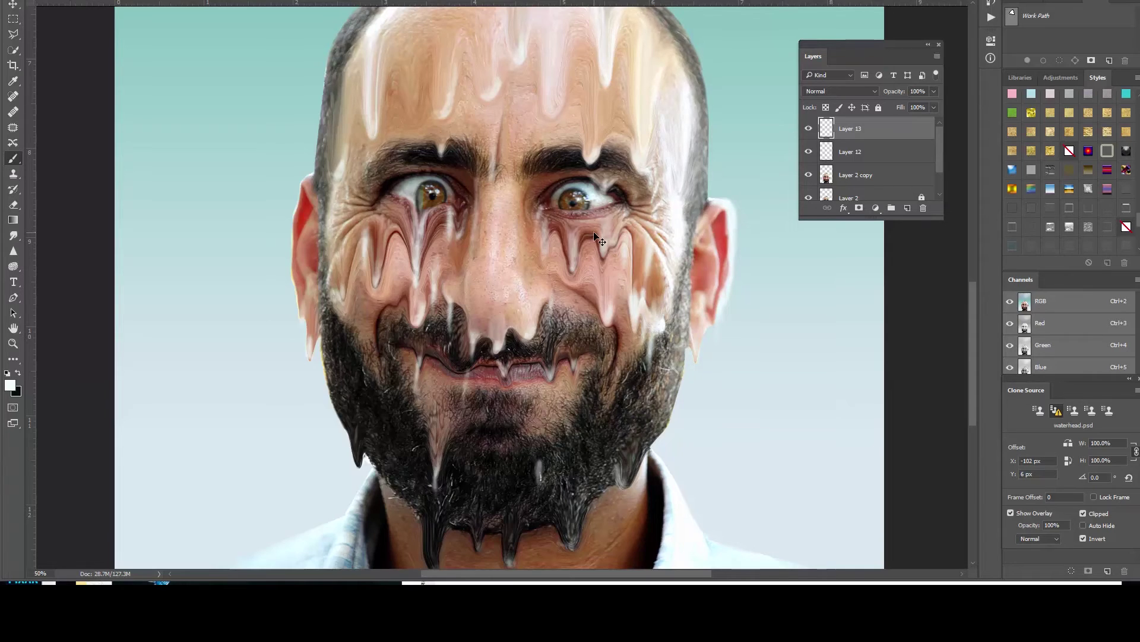
pyautogui.hotkey('ctrl', '-')
pyautogui.hotkey('ctrl', '-')
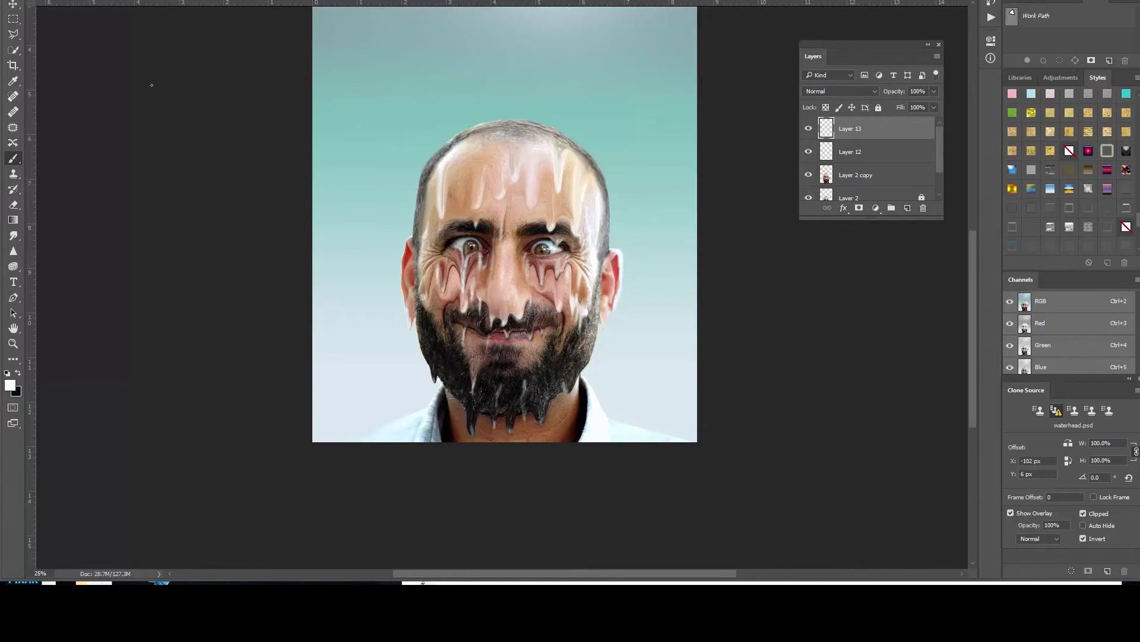
# - Try the Plastic Wrap filter on Layer 2 copy with highlight strength 9, detail 5 and smoothness 14
pyautogui.click(871, 174)
pyautogui.click(193, 0)
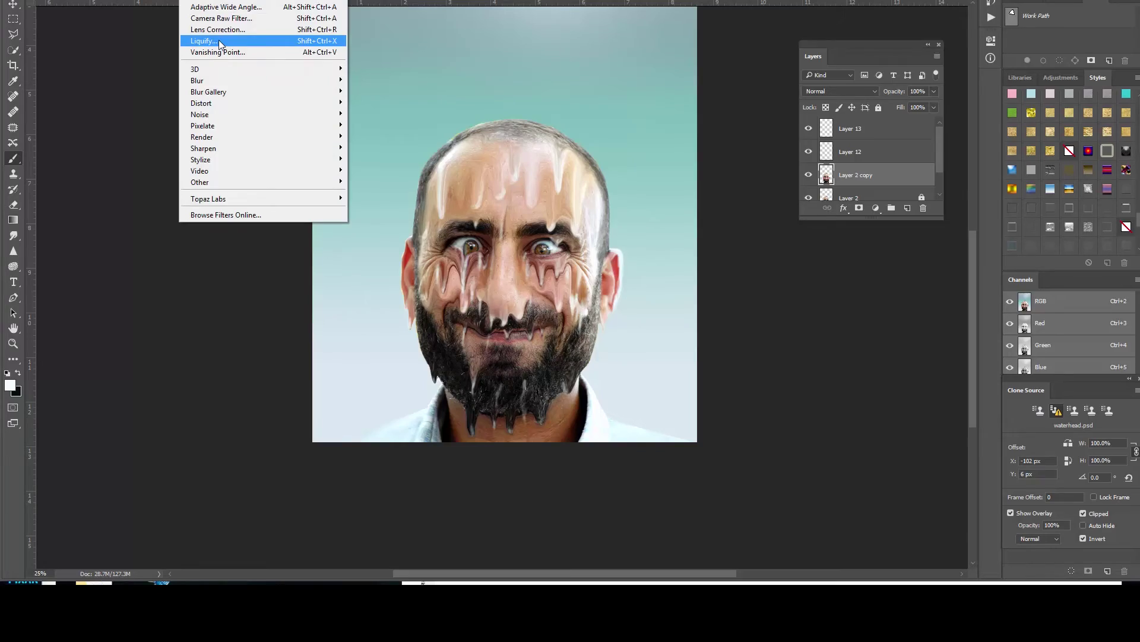
pyautogui.click(218, 0)
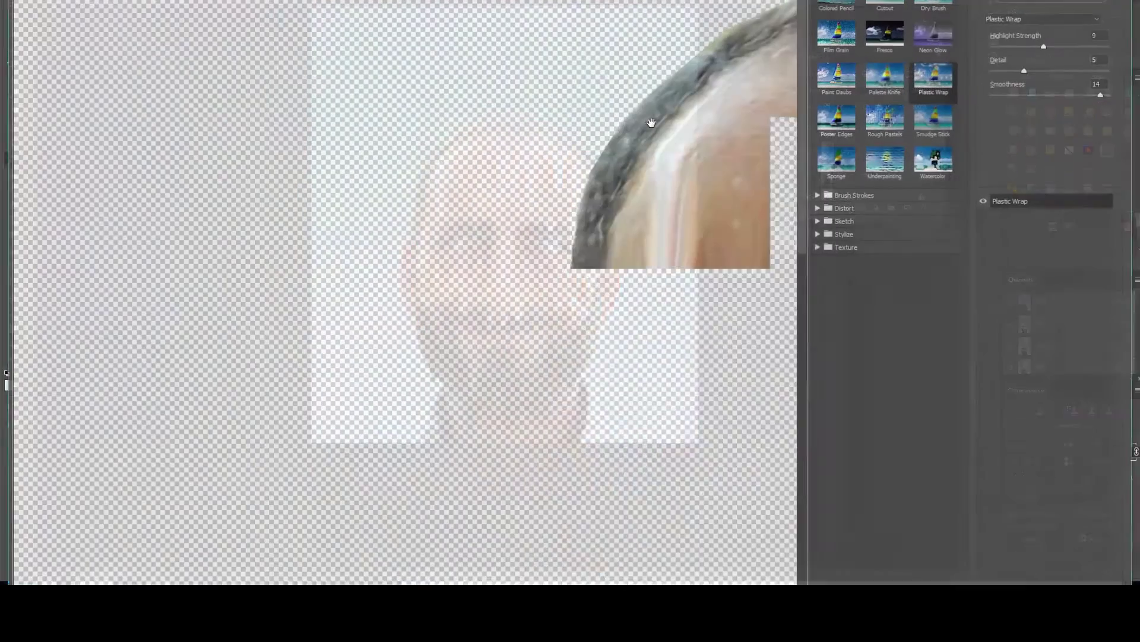
pyautogui.moveTo(691, 483); pyautogui.dragTo(343, 278)
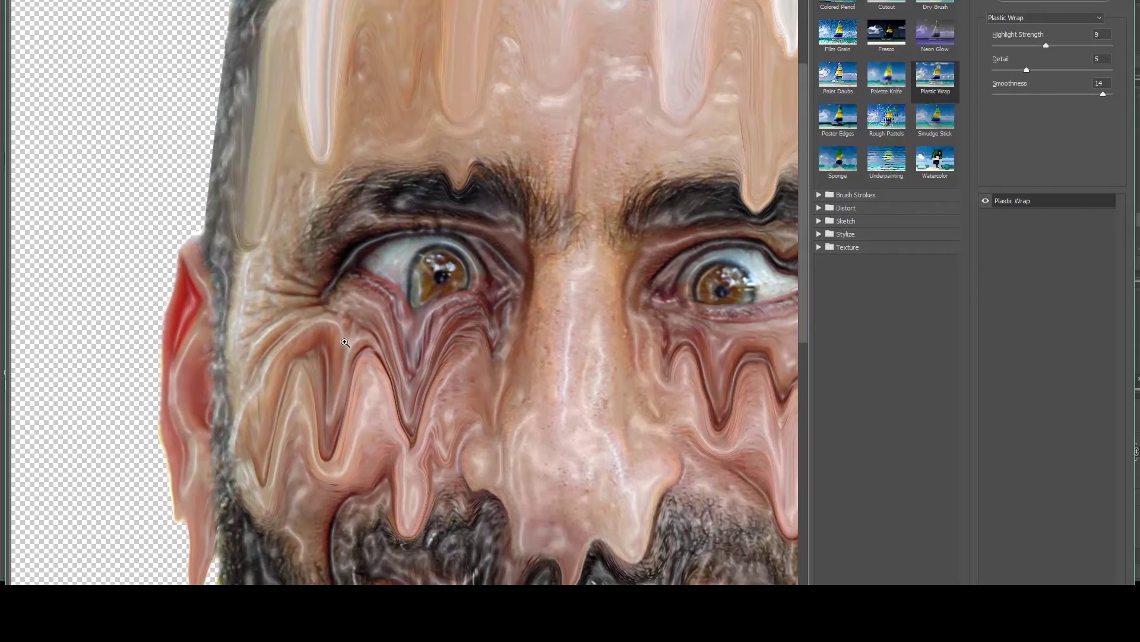
pyautogui.hotkey('ctrl', '-')
pyautogui.hotkey('ctrl', '-')
pyautogui.hotkey('ctrl', '-')
pyautogui.hotkey('ctrl', '-')
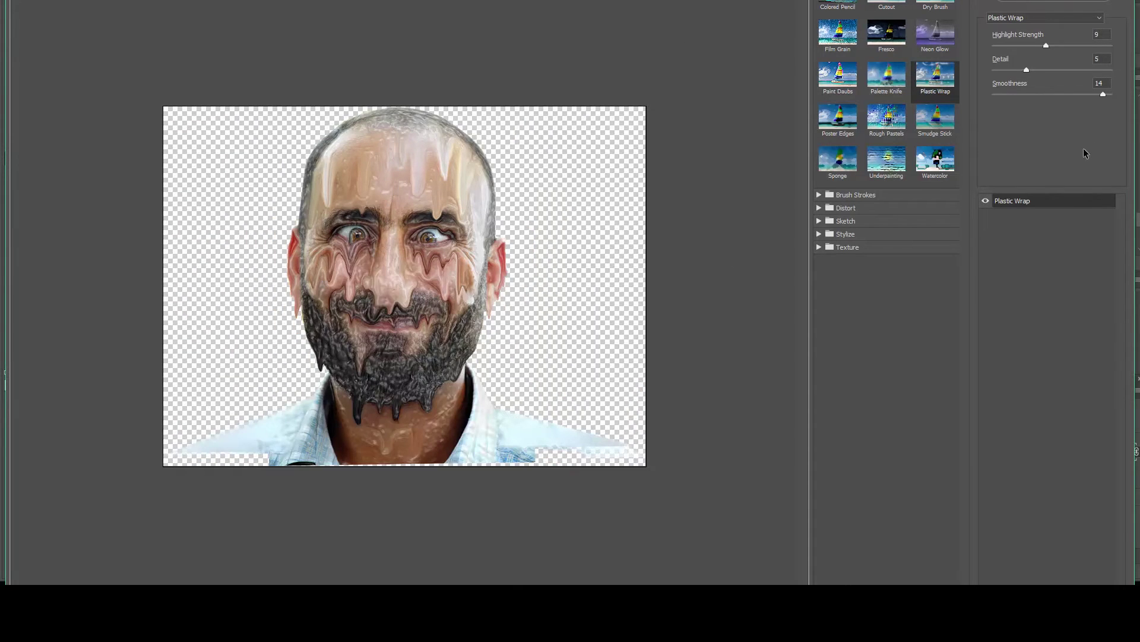
pyautogui.click(1033, 3)
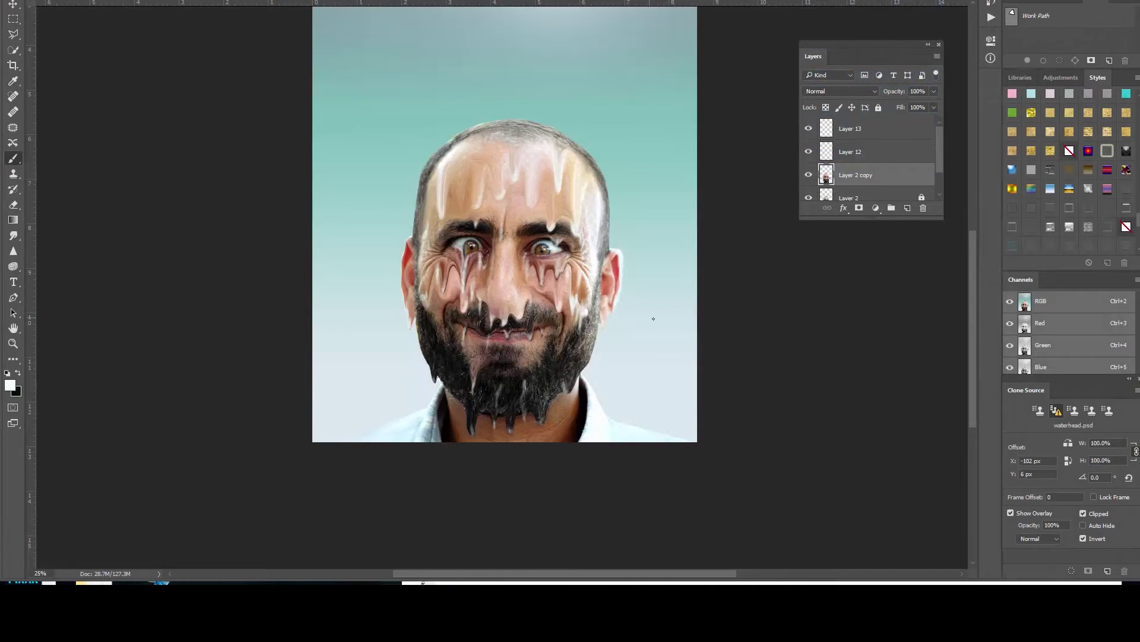
# - Duplicate Layer 2 copy as Layer 2 copy 2
pyautogui.rightClick(839, 181)
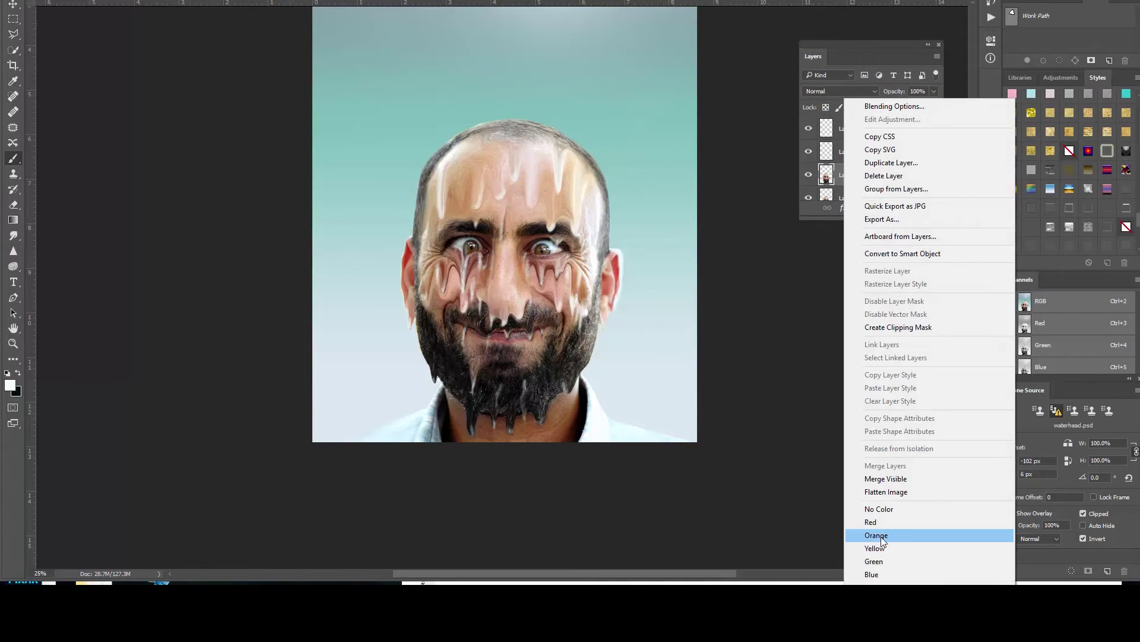
pyautogui.click(891, 162)
pyautogui.click(671, 162)
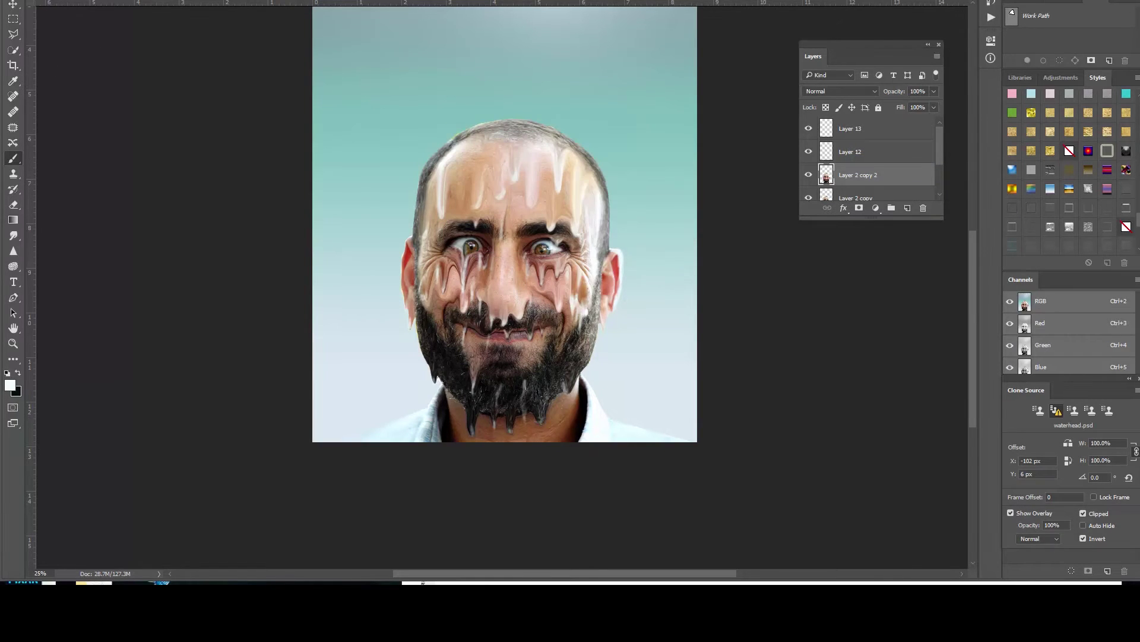
pyautogui.click(195, 0)
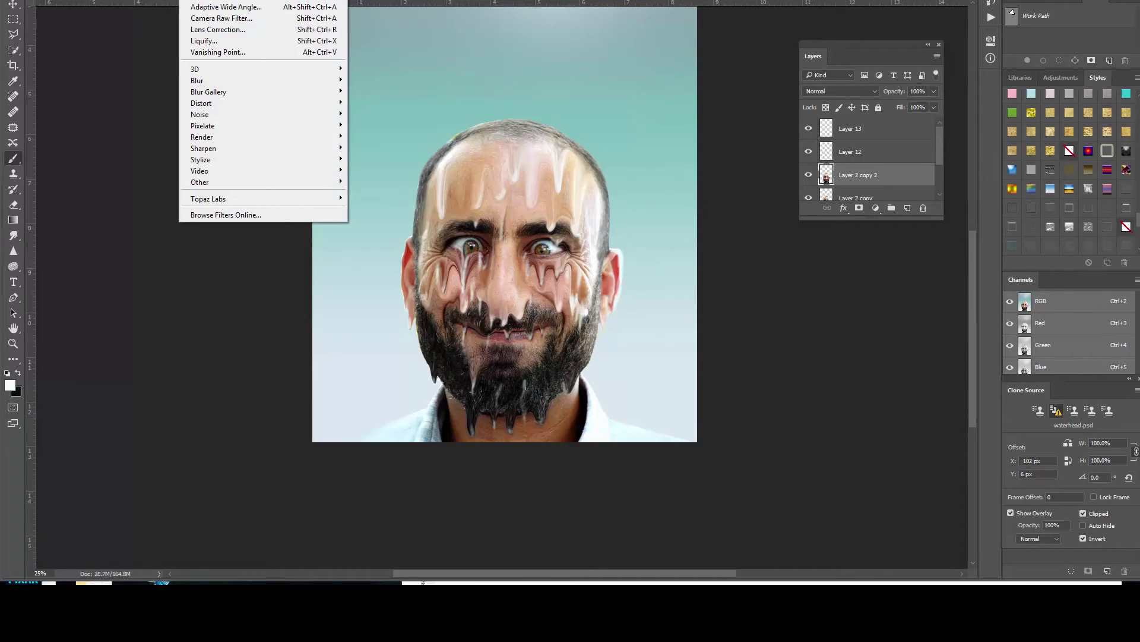
pyautogui.click(211, 0)
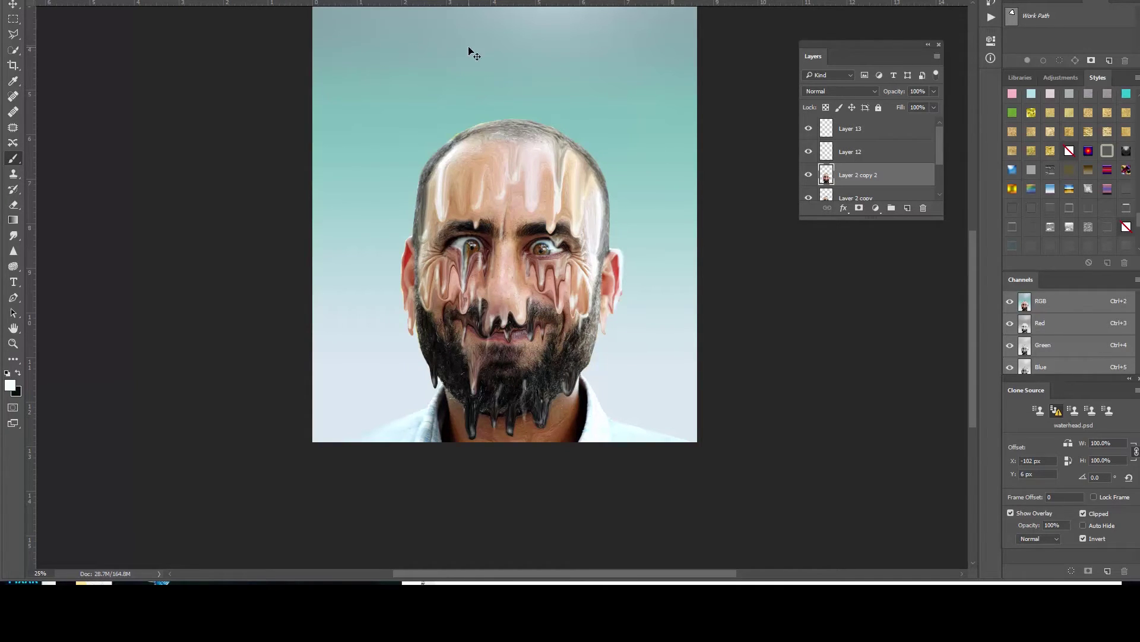
pyautogui.hotkey('ctrl', 'z')
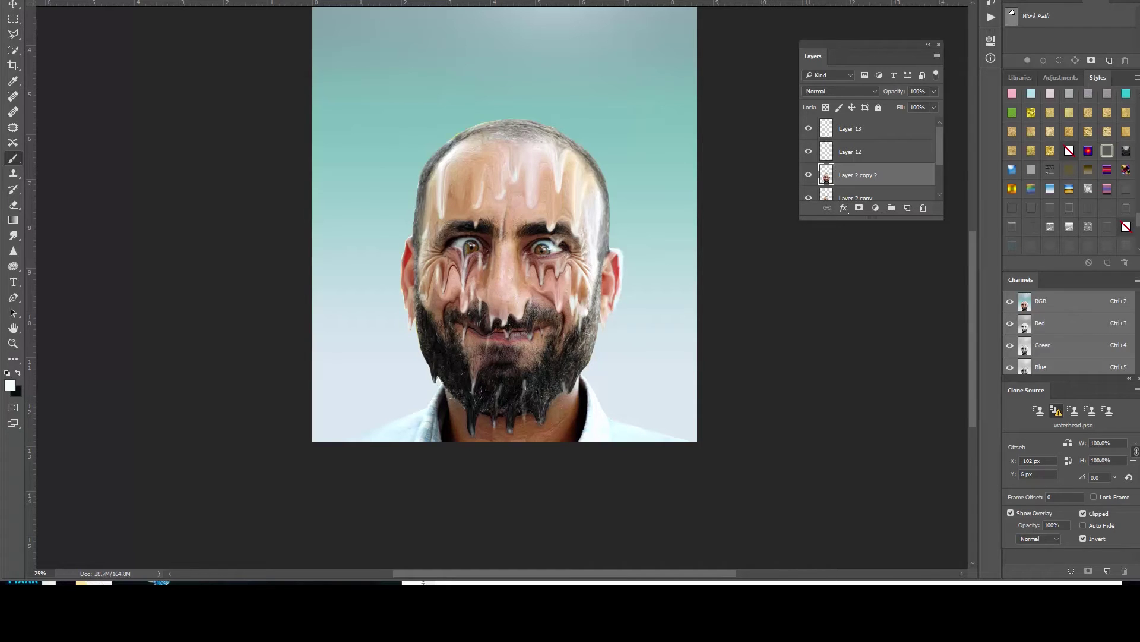
# - Apply the Plastic Wrap filter to Layer 2 copy 2 with highlight strength 7, detail 7 and the smoothness raised above 14
pyautogui.click(199, 0)
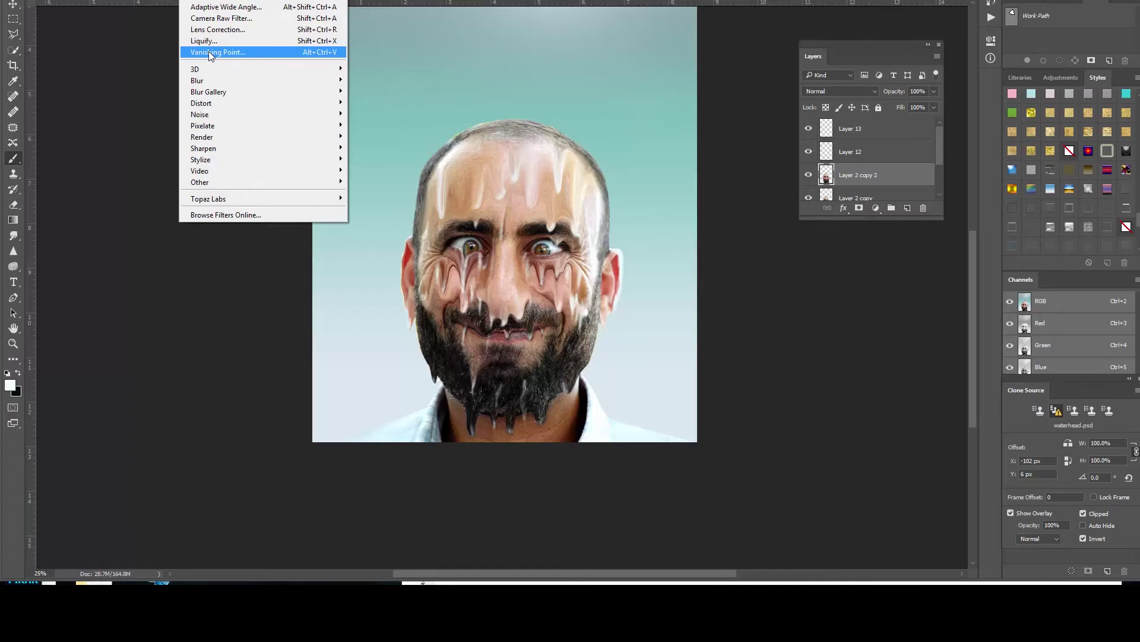
pyautogui.click(207, 2)
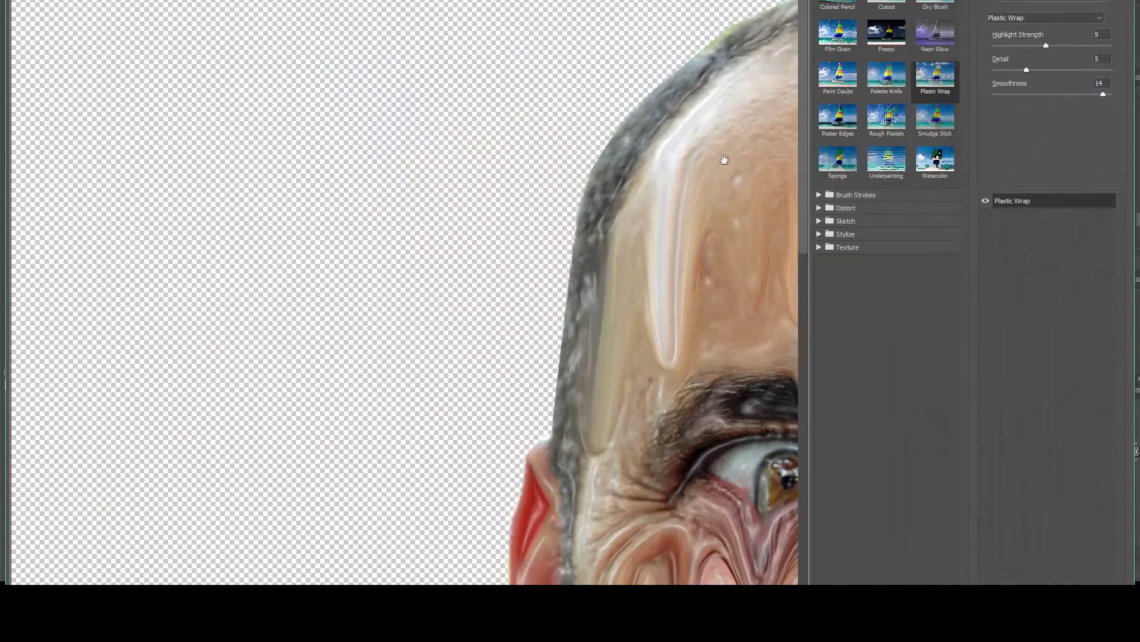
pyautogui.moveTo(670, 382); pyautogui.dragTo(342, 176)
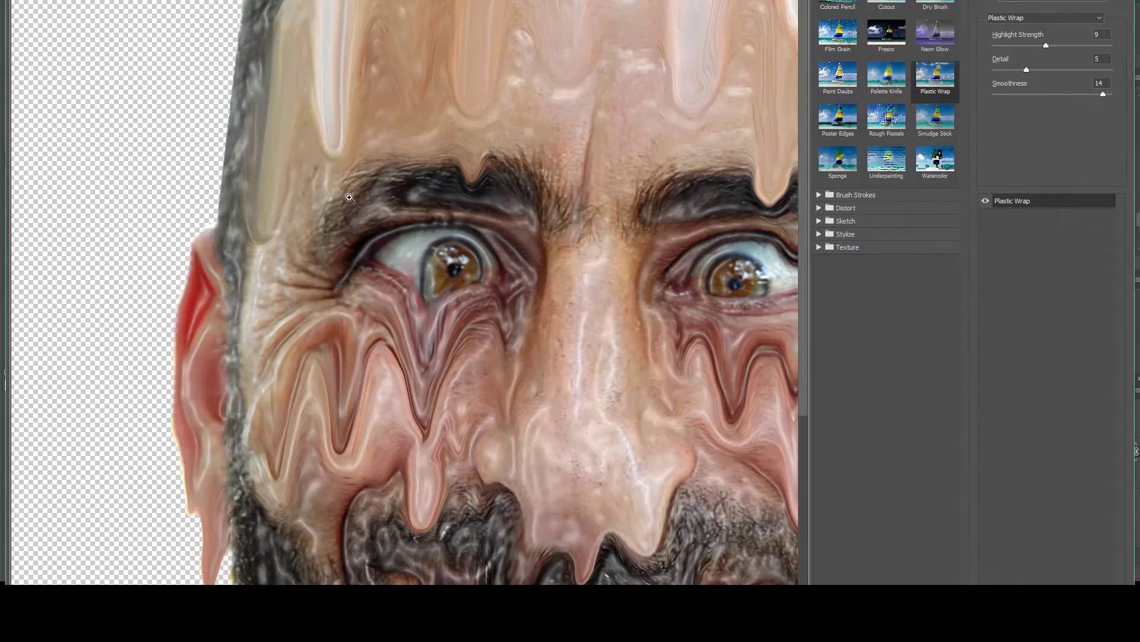
pyautogui.hotkey('ctrl', '0')
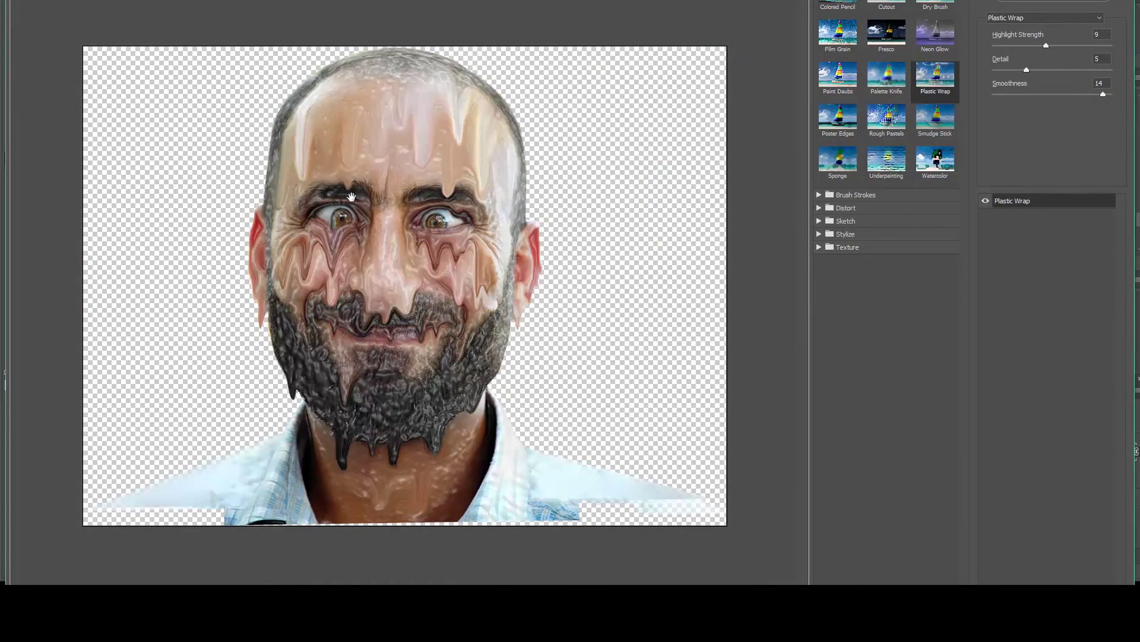
pyautogui.moveTo(1025, 69); pyautogui.dragTo(1053, 68)
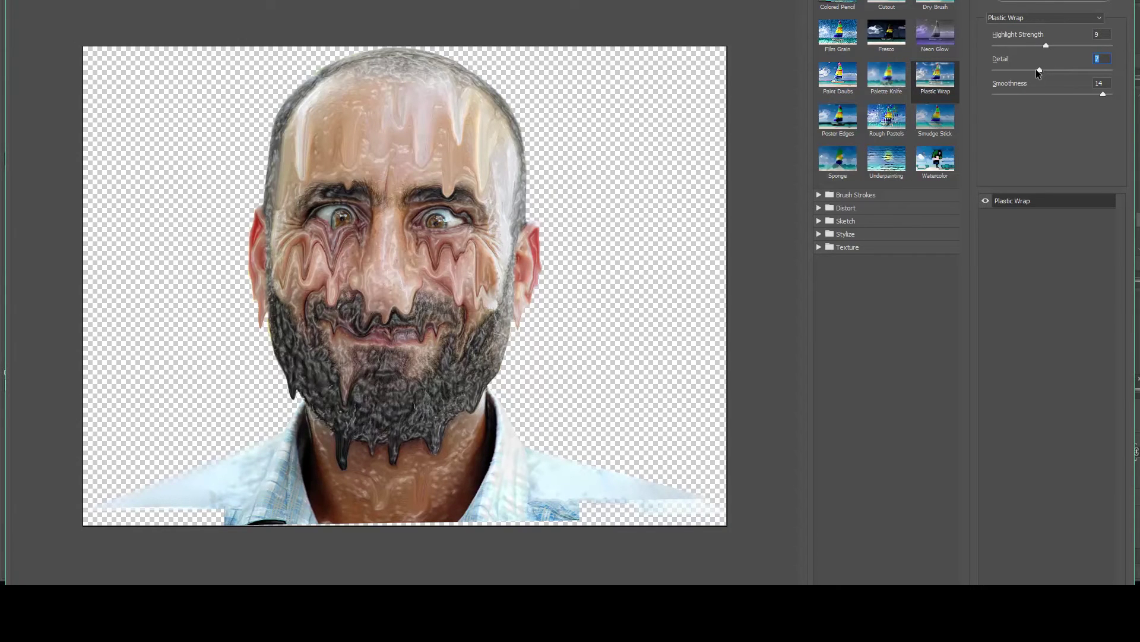
pyautogui.moveTo(1045, 46)
pyautogui.mouseDown()
pyautogui.moveTo(1008, 46)
pyautogui.moveTo(1040, 46)
pyautogui.mouseUp()
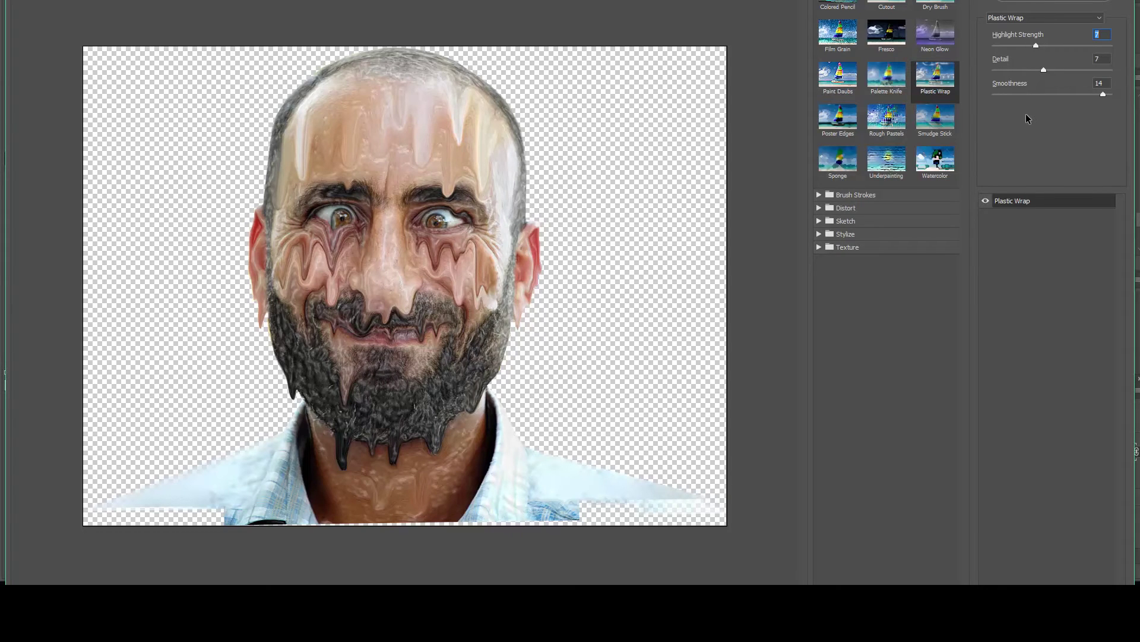
pyautogui.moveTo(1103, 94)
pyautogui.mouseDown()
pyautogui.moveTo(1018, 94)
pyautogui.moveTo(1112, 94)
pyautogui.mouseUp()
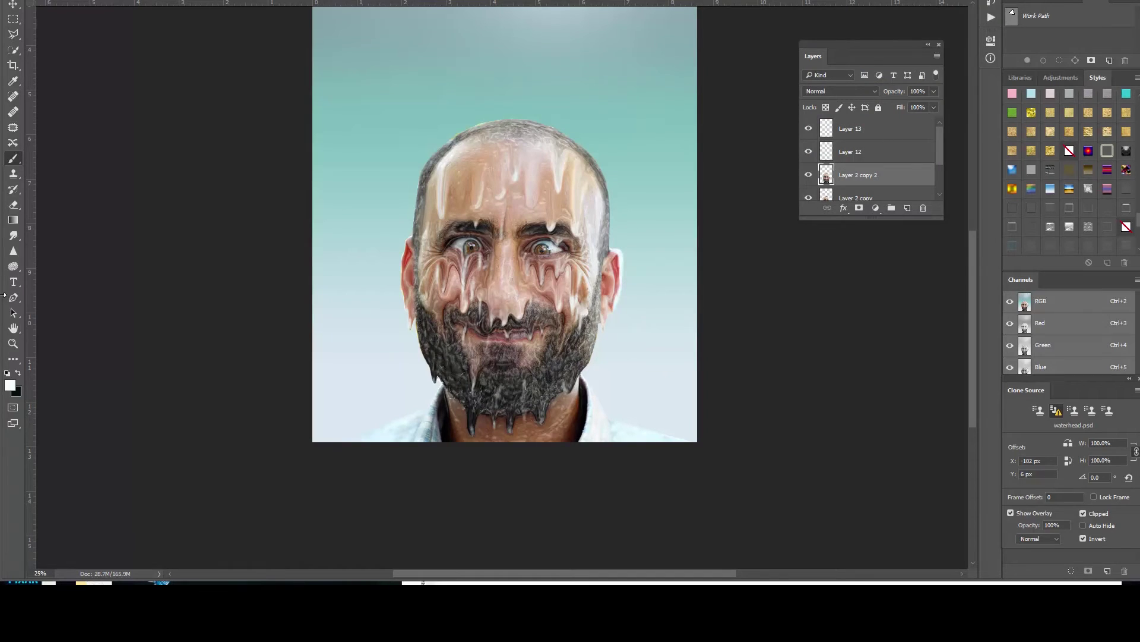
# - Erase parts of the plastic-wrap effect from the beard, eyebrows and edges of the face on Layer 2 copy 2, resizing the eraser
pyautogui.click(13, 205)
pyautogui.press(']')
pyautogui.press(']')
pyautogui.press(']')
pyautogui.press(']')
pyautogui.press(']')
pyautogui.press('[')
pyautogui.press('[')
pyautogui.press('[')
pyautogui.press('[')
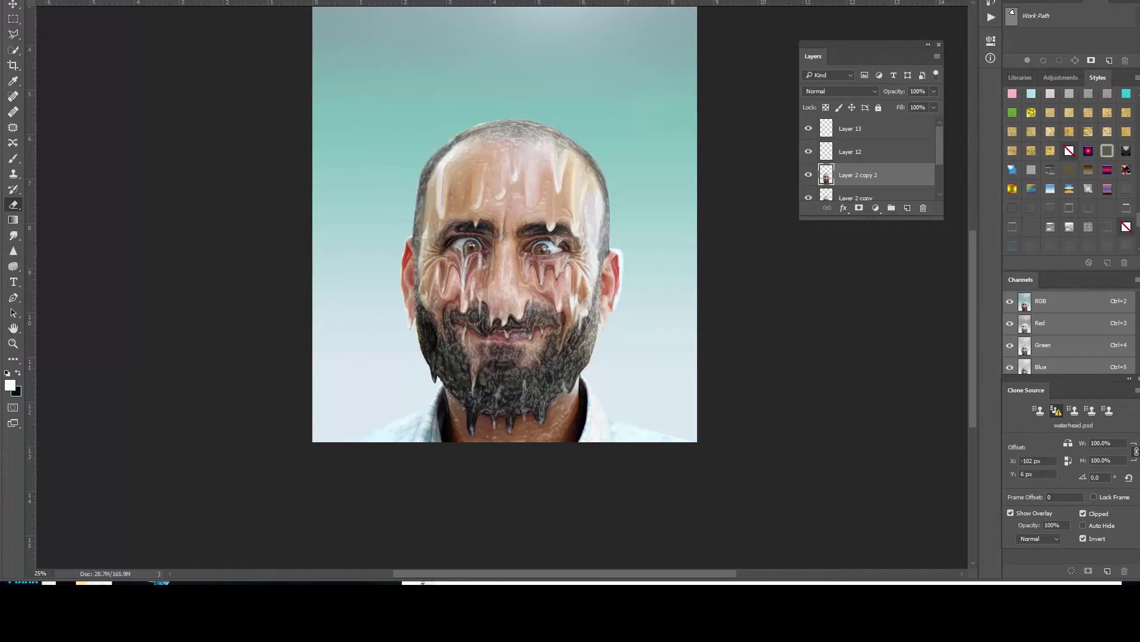
pyautogui.moveTo(429, 331); pyautogui.dragTo(432, 347)
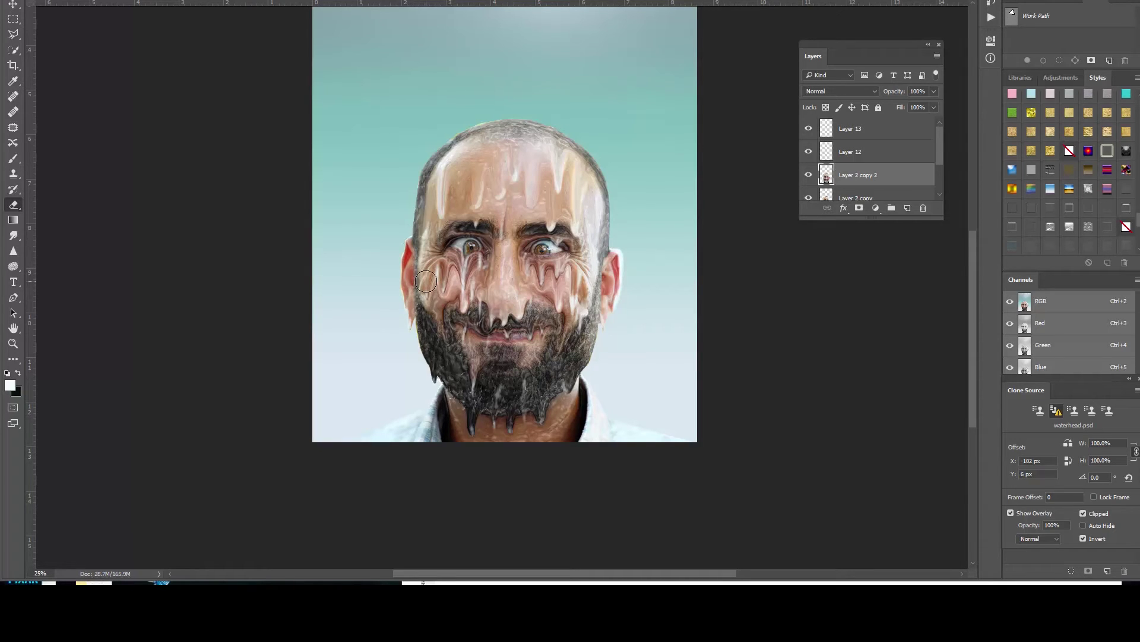
pyautogui.press('[')
pyautogui.press('[')
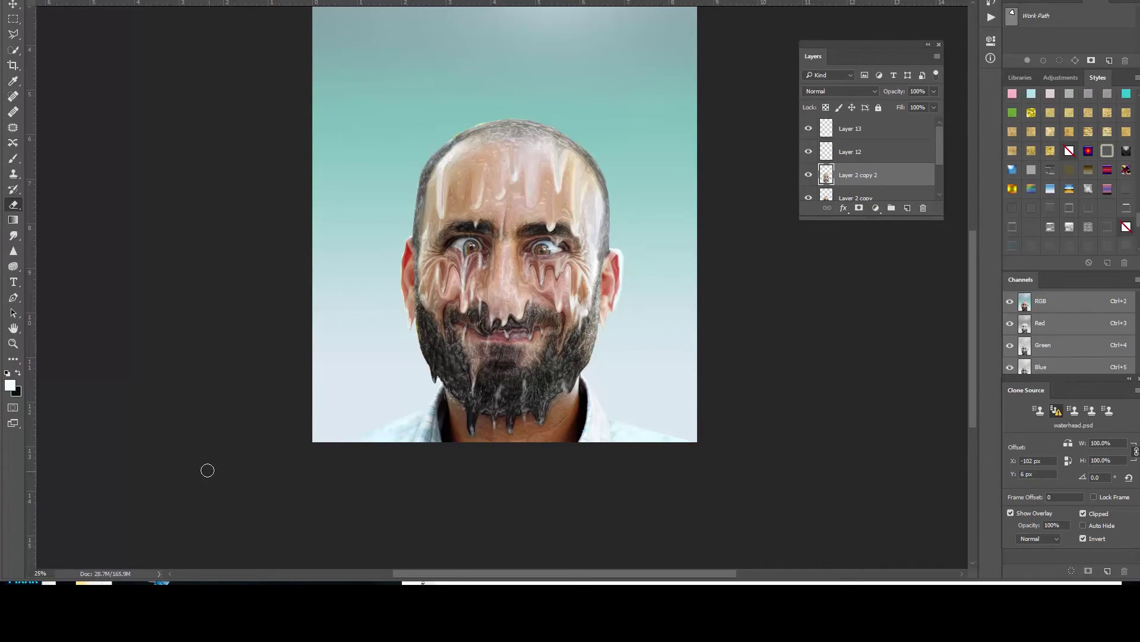
# - Compare the portrait with and without the filtered Layer 2 copy 2
pyautogui.scroll(-2, 843, 181)
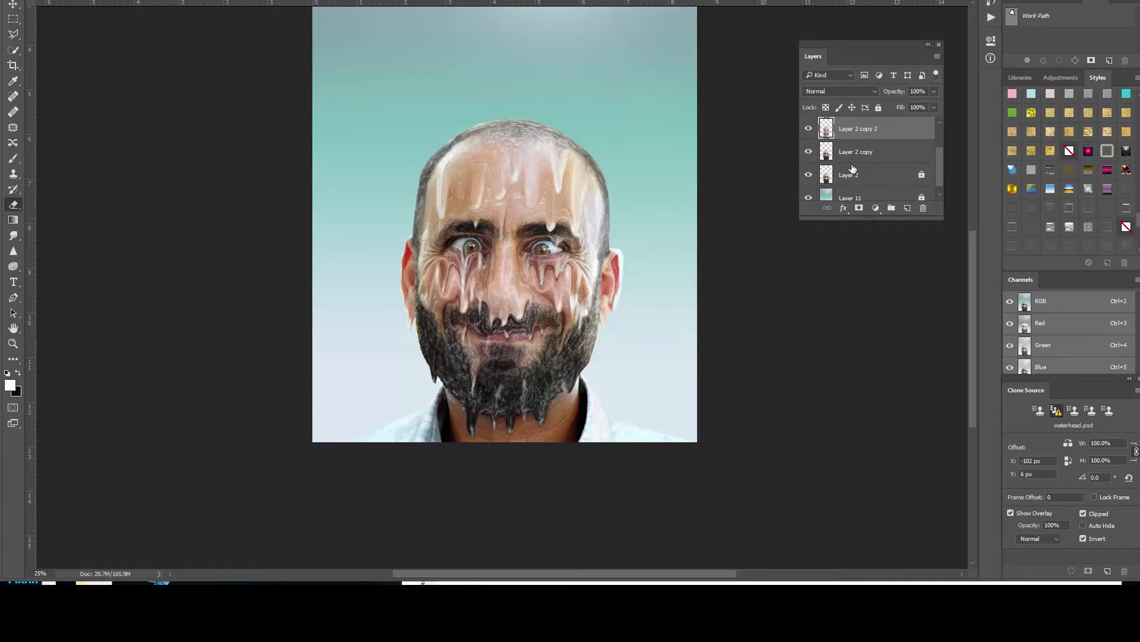
pyautogui.click(808, 130)
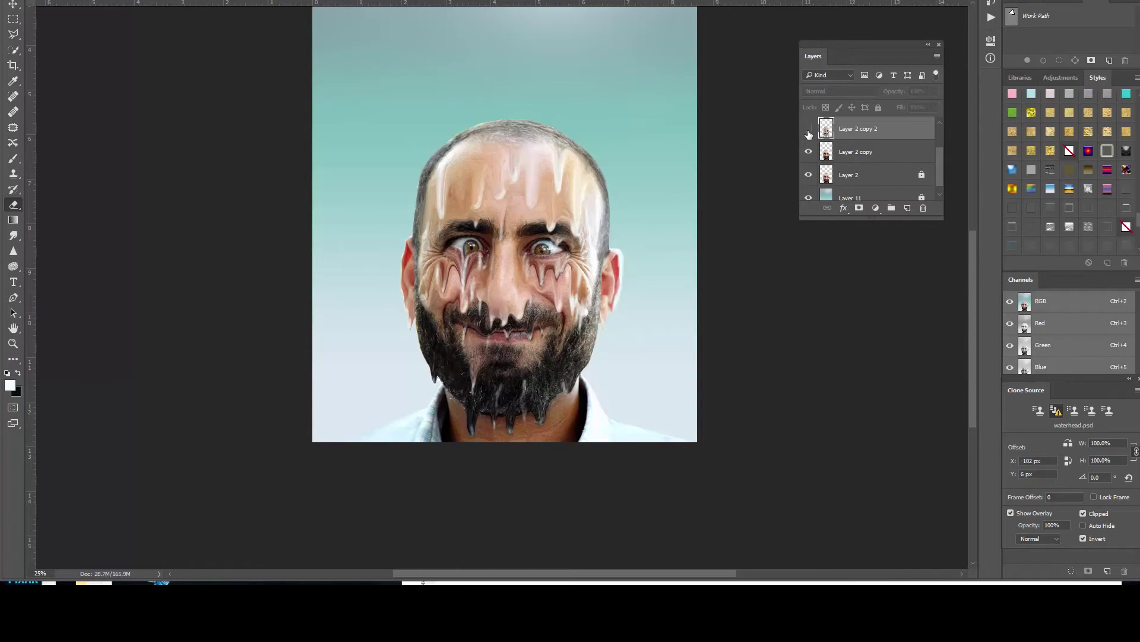
pyautogui.click(808, 131)
pyautogui.click(808, 130)
pyautogui.scroll(2, 844, 180)
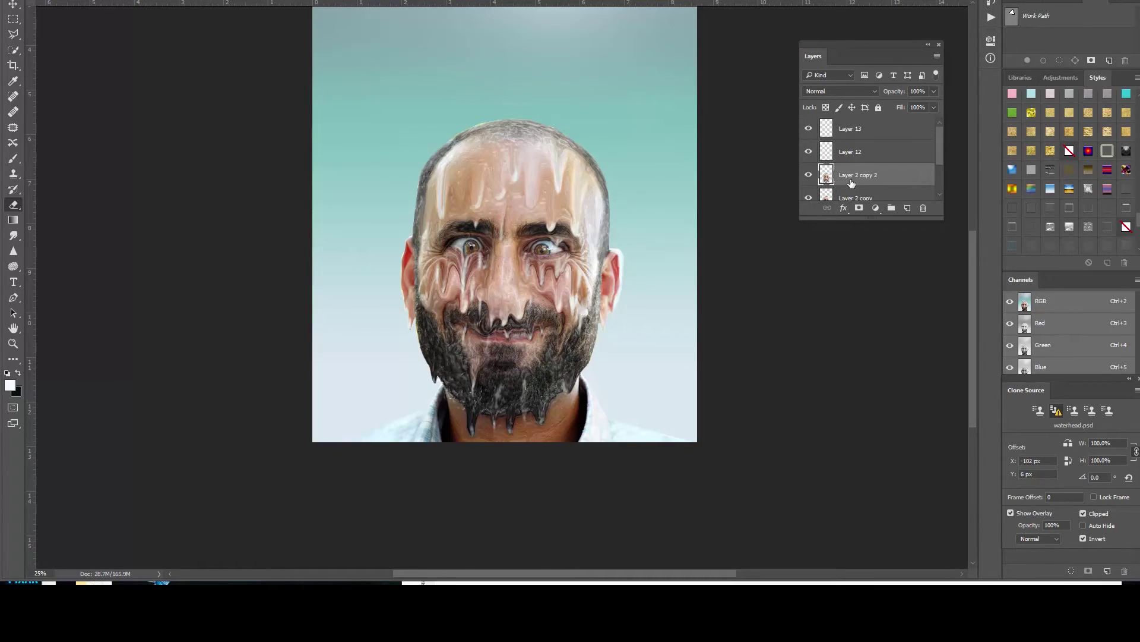
# - Merge Layer 13, Layer 12, Layer 2 copy 2 and Layer 2 copy into one layer, and hide Layer 2
pyautogui.scroll(-2, 855, 169)
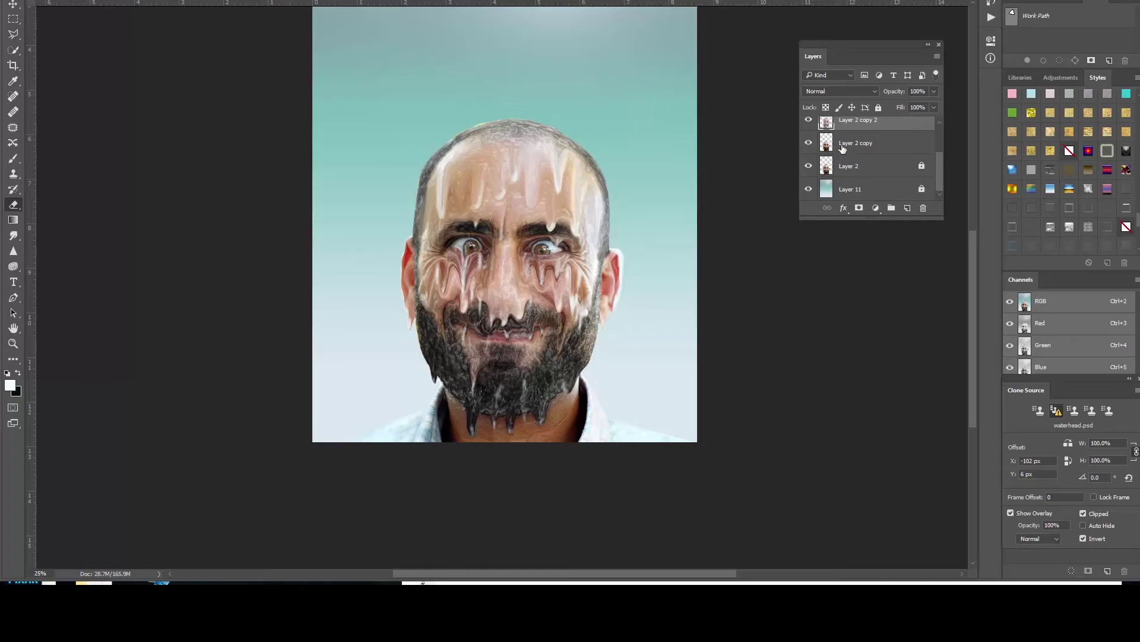
pyautogui.scroll(2, 843, 146)
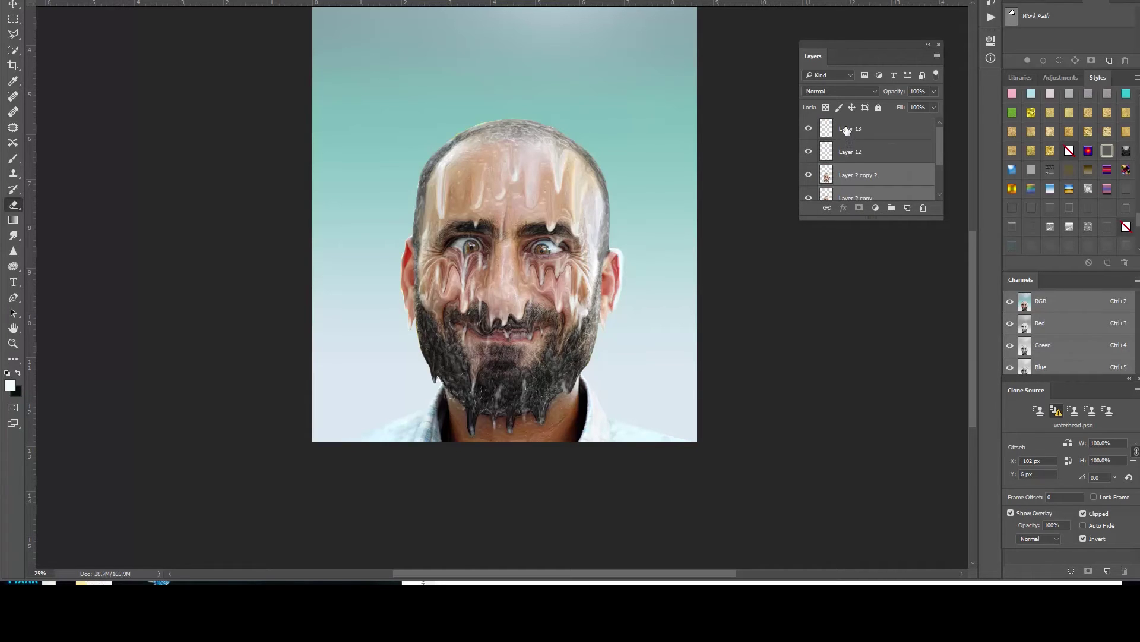
pyautogui.scroll(-2, 847, 130)
pyautogui.keyDown('shift'); pyautogui.click(855, 153); pyautogui.keyUp('shift')
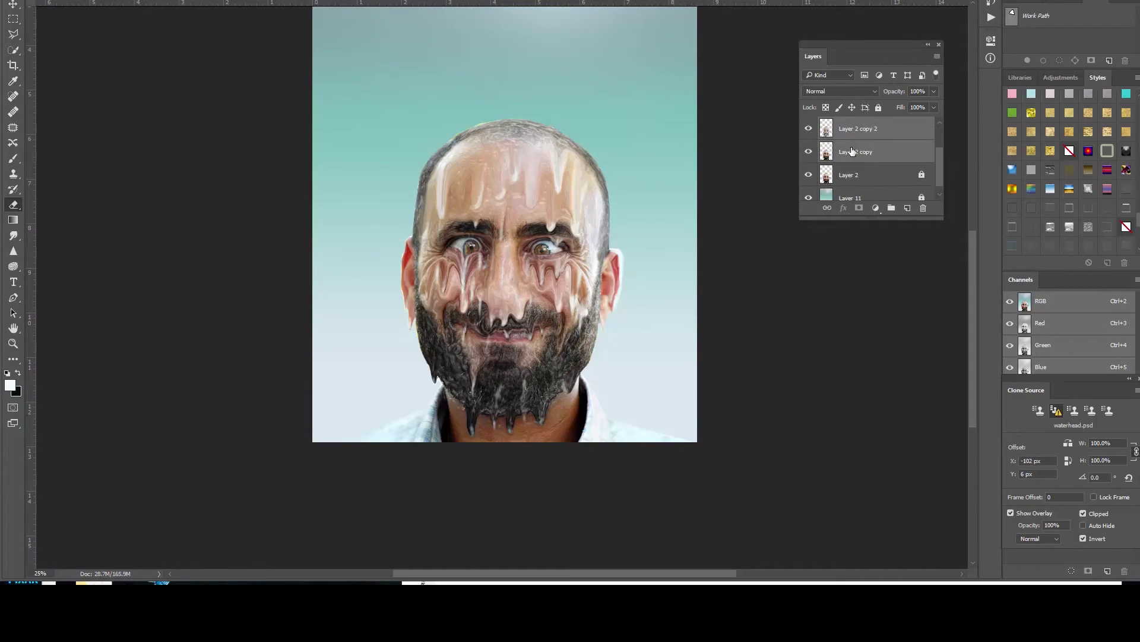
pyautogui.rightClick(850, 153)
pyautogui.click(880, 465)
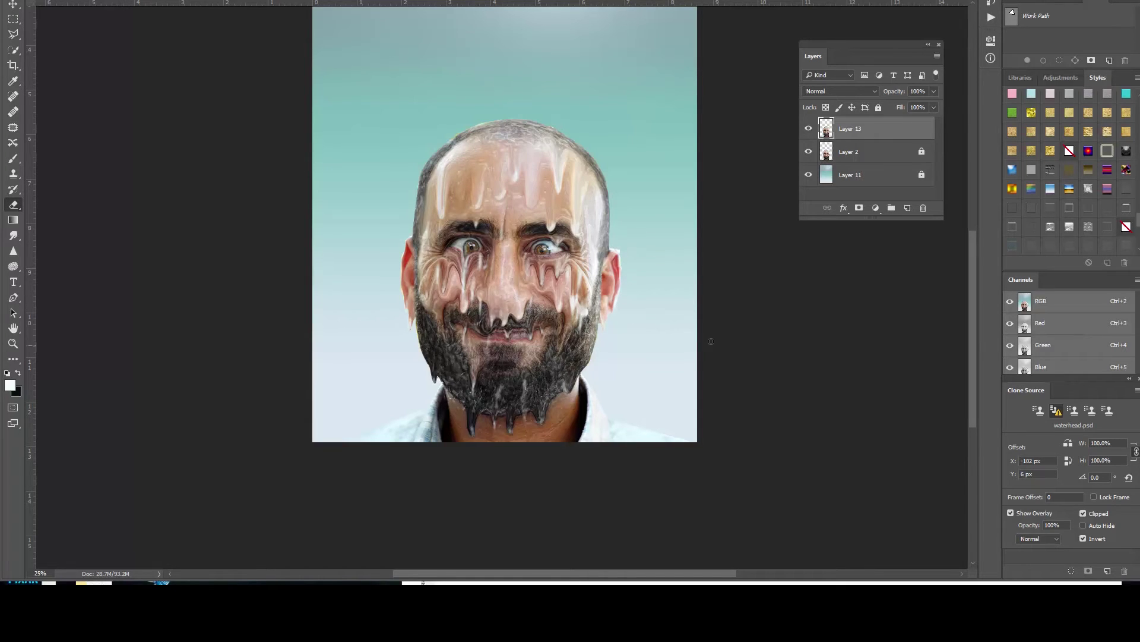
pyautogui.click(808, 151)
# - Try smudging the hair at the top of the head downward on Layer 13, and undo the strokes
pyautogui.click(13, 237)
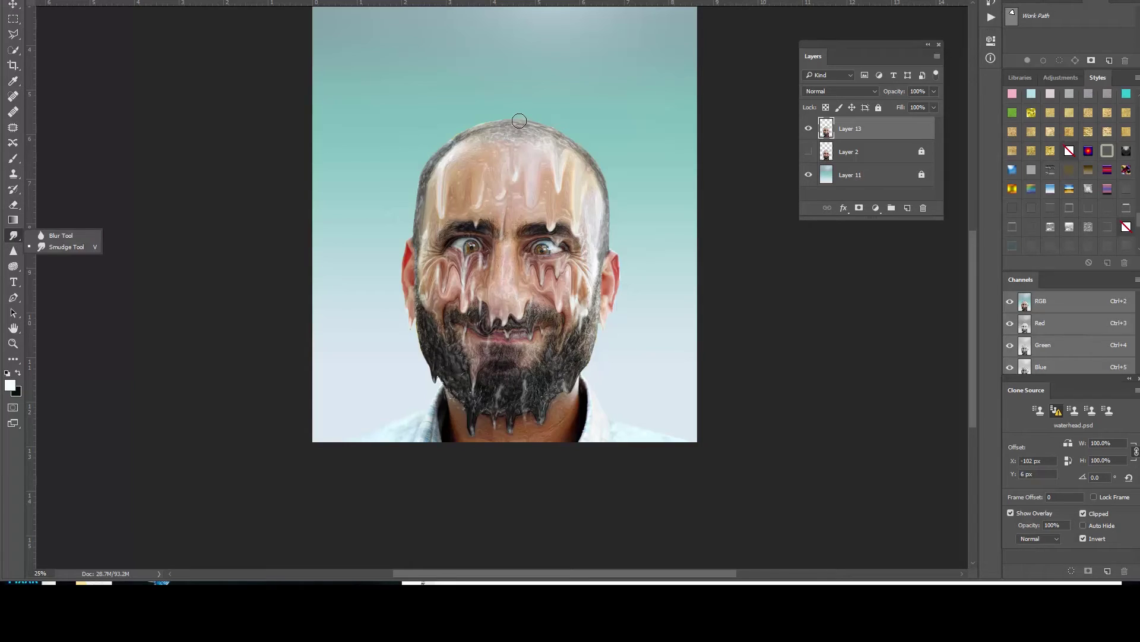
pyautogui.moveTo(517, 120)
pyautogui.mouseDown()
pyautogui.moveTo(522, 153)
pyautogui.moveTo(526, 121)
pyautogui.moveTo(530, 133)
pyautogui.moveTo(537, 122)
pyautogui.moveTo(550, 135)
pyautogui.moveTo(547, 125)
pyautogui.moveTo(546, 136)
pyautogui.moveTo(532, 121)
pyautogui.moveTo(542, 151)
pyautogui.mouseUp()
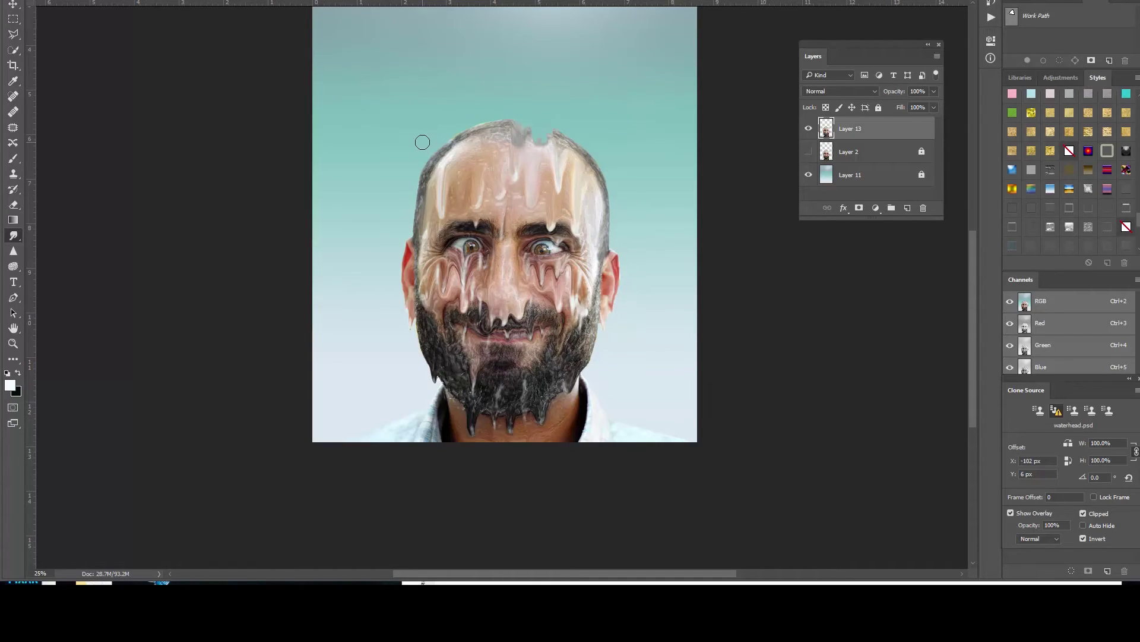
pyautogui.hotkey('ctrl', 'z')
pyautogui.hotkey('ctrl', 'z')
pyautogui.hotkey('ctrl', 'z')
pyautogui.hotkey('ctrl', 'z')
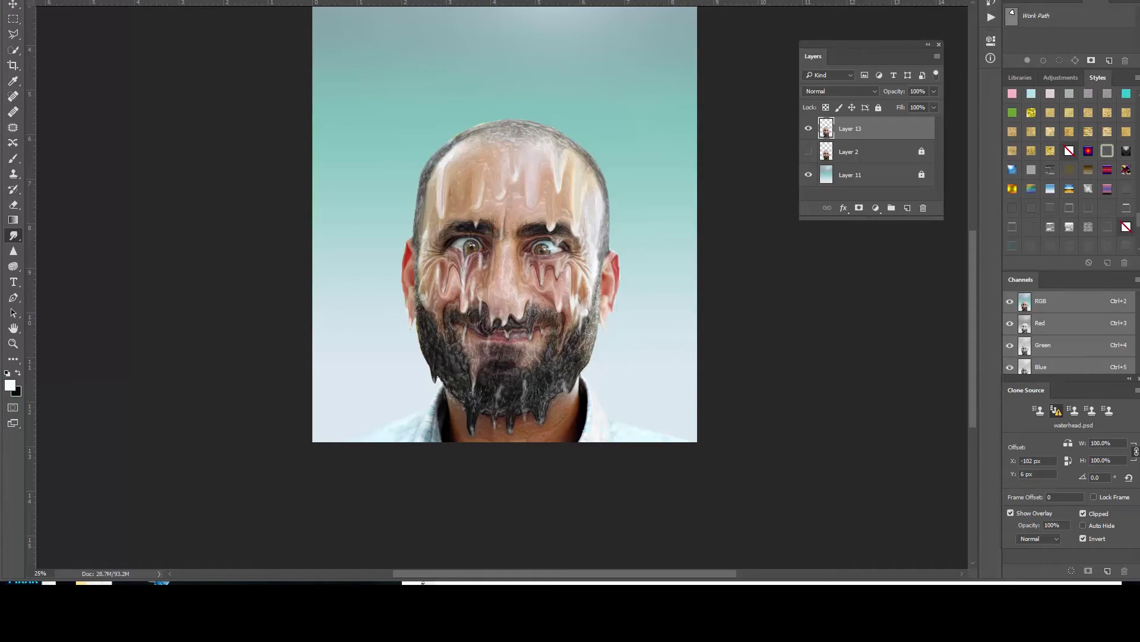
# - Open Layer 13 in Liquify and pull a first hair drip down from the top of the head with Forward Warp
pyautogui.click(189, 0)
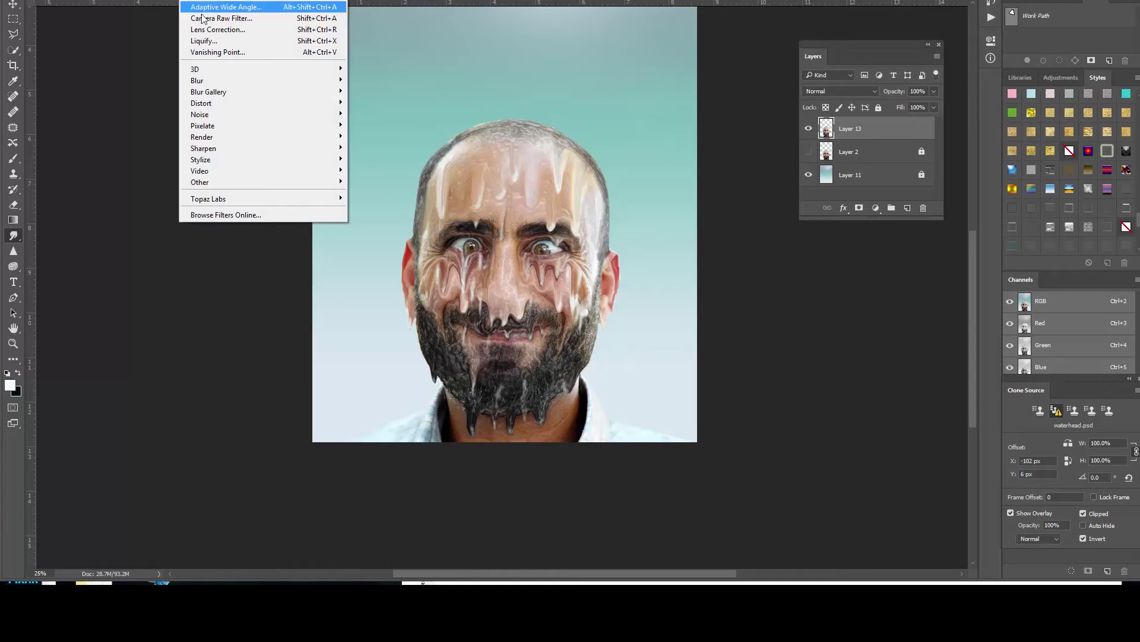
pyautogui.click(193, 41)
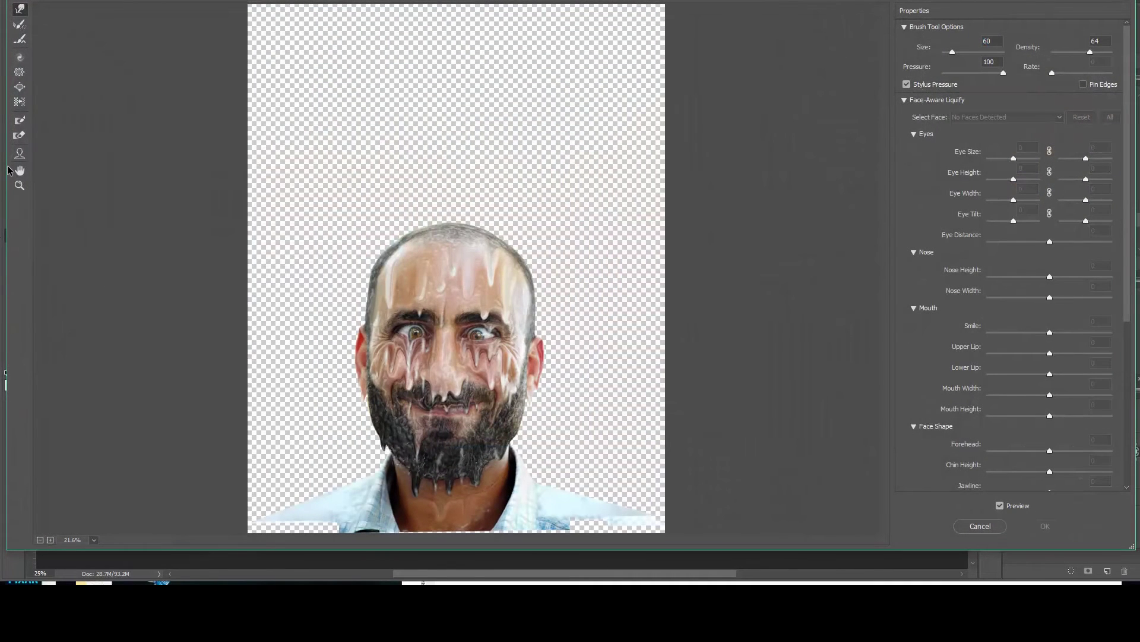
pyautogui.click(20, 186)
pyautogui.click(432, 228)
pyautogui.click(457, 267)
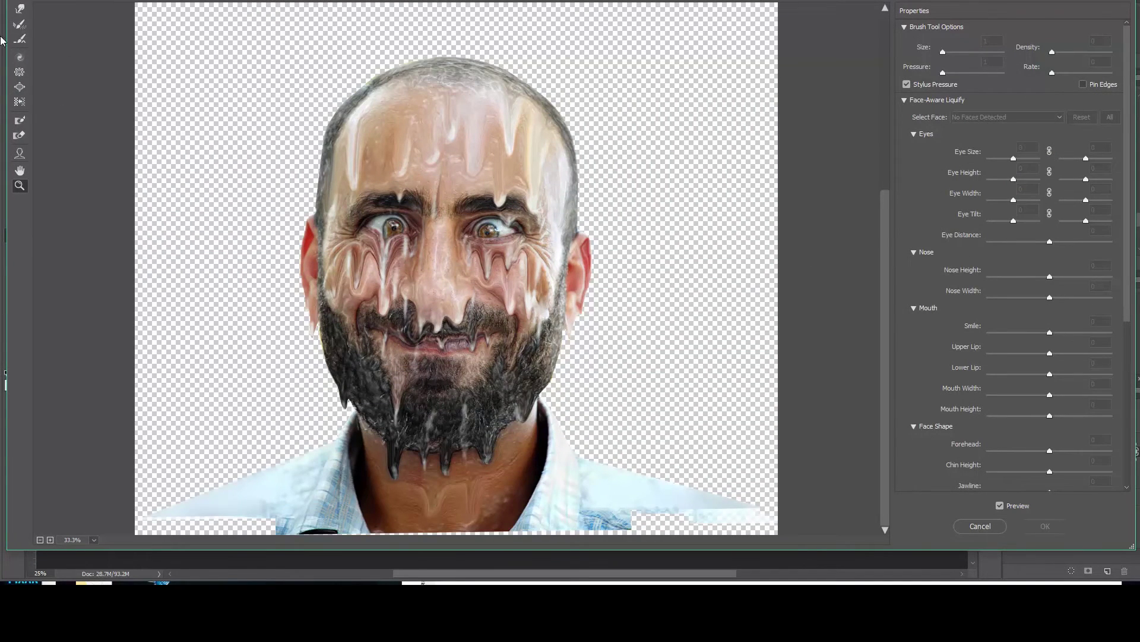
pyautogui.click(19, 9)
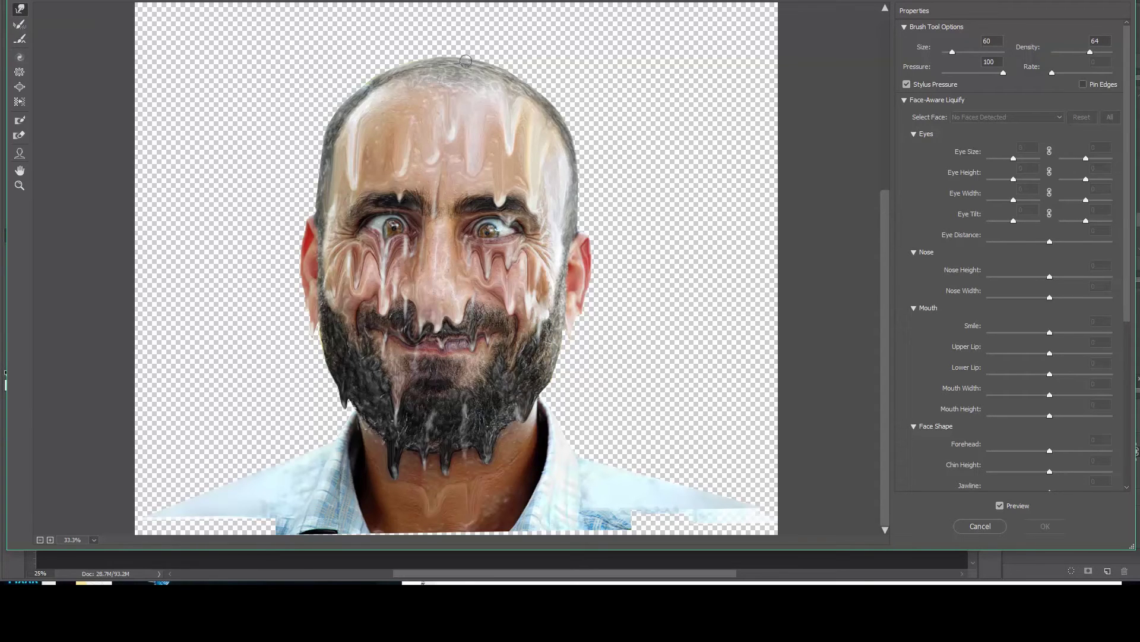
pyautogui.moveTo(466, 59); pyautogui.dragTo(465, 95)
# - Set the Liquify brush to density 25 and size 100, and warp hairline drips down the forehead on the image's right side
pyautogui.moveTo(1080, 53); pyautogui.dragTo(1065, 52)
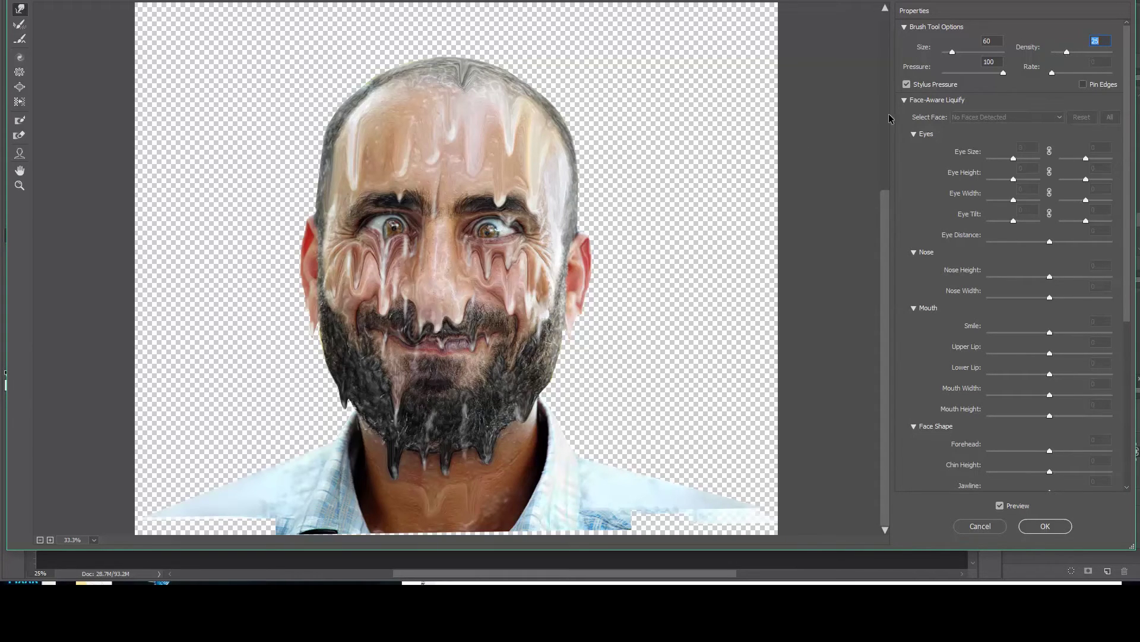
pyautogui.press(']')
pyautogui.press(']')
pyautogui.press(']')
pyautogui.moveTo(466, 76)
pyautogui.mouseDown()
pyautogui.moveTo(476, 104)
pyautogui.moveTo(461, 115)
pyautogui.mouseUp()
pyautogui.moveTo(486, 78)
pyautogui.mouseDown()
pyautogui.moveTo(494, 118)
pyautogui.moveTo(500, 82)
pyautogui.moveTo(492, 119)
pyautogui.moveTo(494, 98)
pyautogui.moveTo(499, 115)
pyautogui.moveTo(513, 84)
pyautogui.moveTo(517, 128)
pyautogui.moveTo(536, 119)
pyautogui.moveTo(536, 102)
pyautogui.moveTo(536, 127)
pyautogui.moveTo(542, 103)
pyautogui.moveTo(564, 174)
pyautogui.mouseUp()
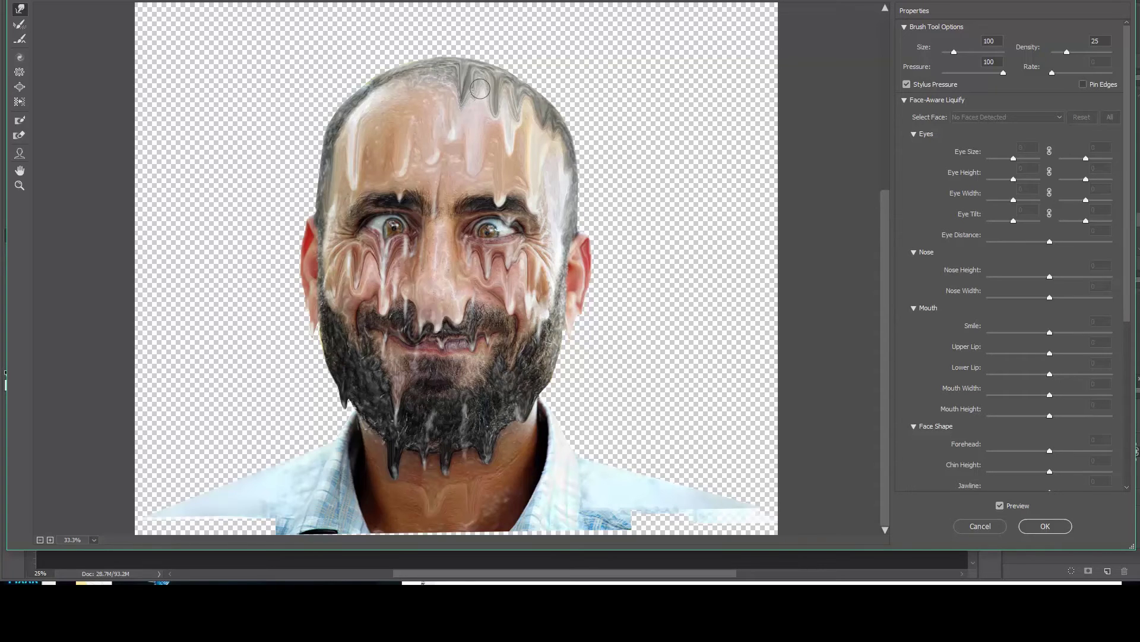
pyautogui.moveTo(480, 89); pyautogui.dragTo(476, 142)
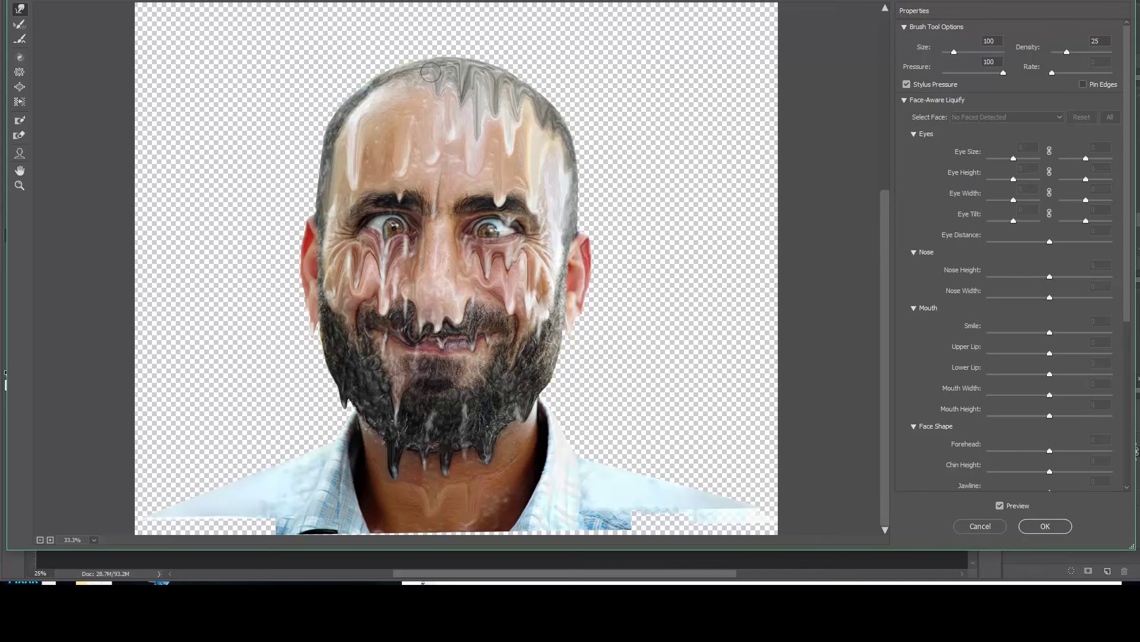
# - Warp the hairline into drips from the middle of the forehead to the temple on the image's left side
pyautogui.moveTo(415, 73)
pyautogui.mouseDown()
pyautogui.moveTo(415, 104)
pyautogui.moveTo(399, 111)
pyautogui.moveTo(411, 101)
pyautogui.mouseUp()
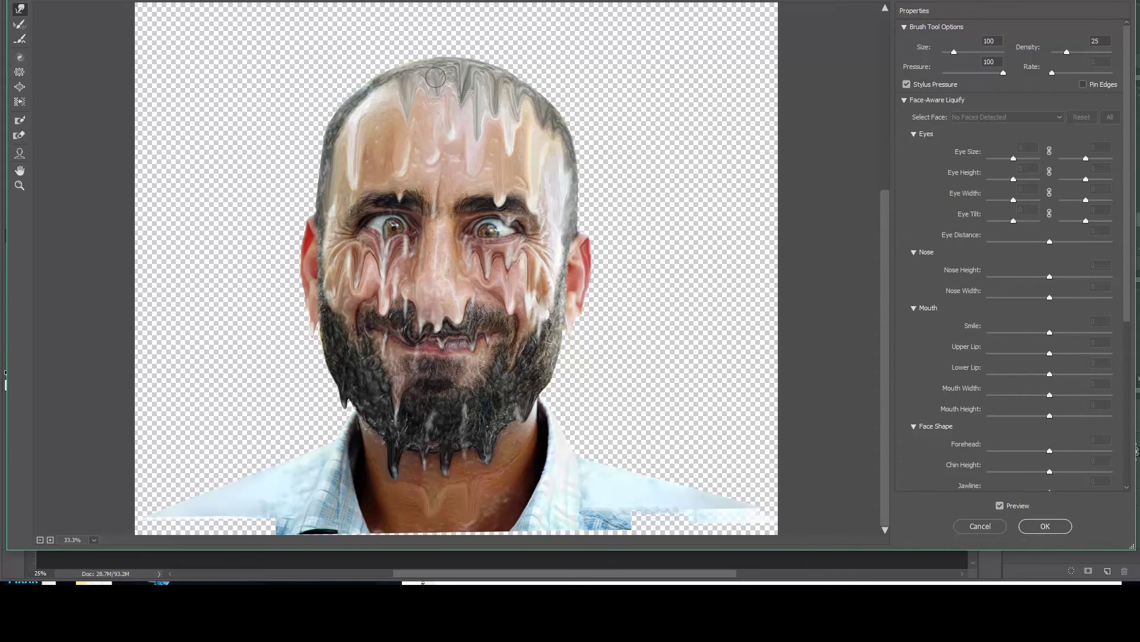
pyautogui.moveTo(434, 76)
pyautogui.mouseDown()
pyautogui.moveTo(410, 133)
pyautogui.moveTo(432, 87)
pyautogui.moveTo(432, 135)
pyautogui.mouseUp()
pyautogui.moveTo(387, 91)
pyautogui.mouseDown()
pyautogui.moveTo(383, 119)
pyautogui.moveTo(358, 122)
pyautogui.moveTo(370, 97)
pyautogui.moveTo(364, 125)
pyautogui.moveTo(357, 107)
pyautogui.moveTo(358, 128)
pyautogui.moveTo(344, 119)
pyautogui.moveTo(326, 213)
pyautogui.moveTo(333, 156)
pyautogui.moveTo(333, 196)
pyautogui.mouseUp()
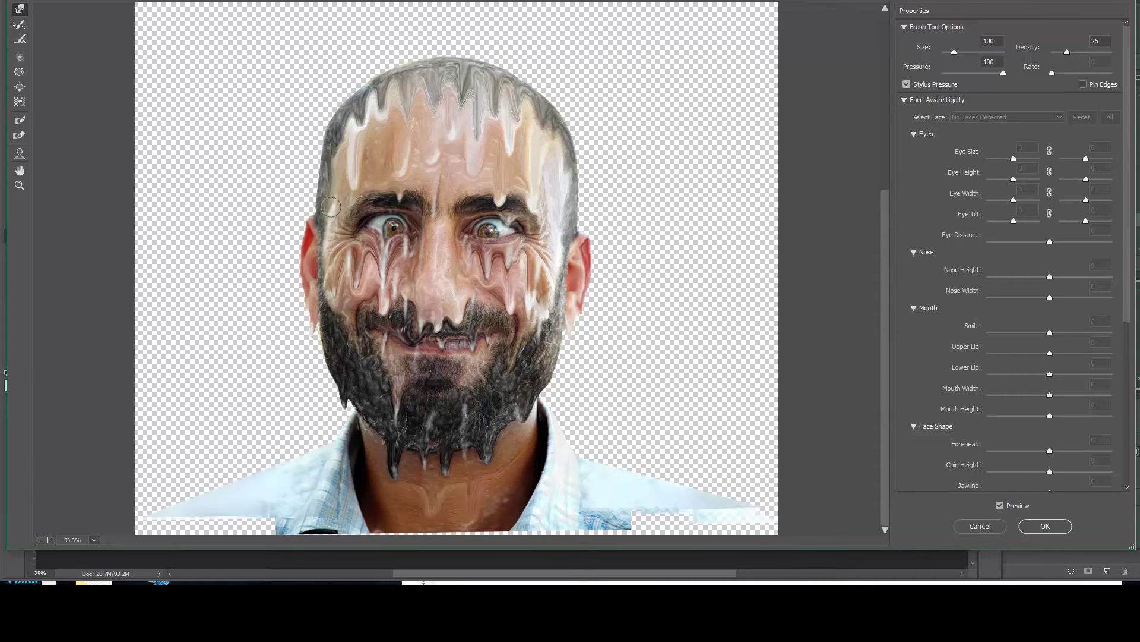
pyautogui.moveTo(352, 117); pyautogui.dragTo(358, 169)
pyautogui.moveTo(354, 122); pyautogui.dragTo(344, 175)
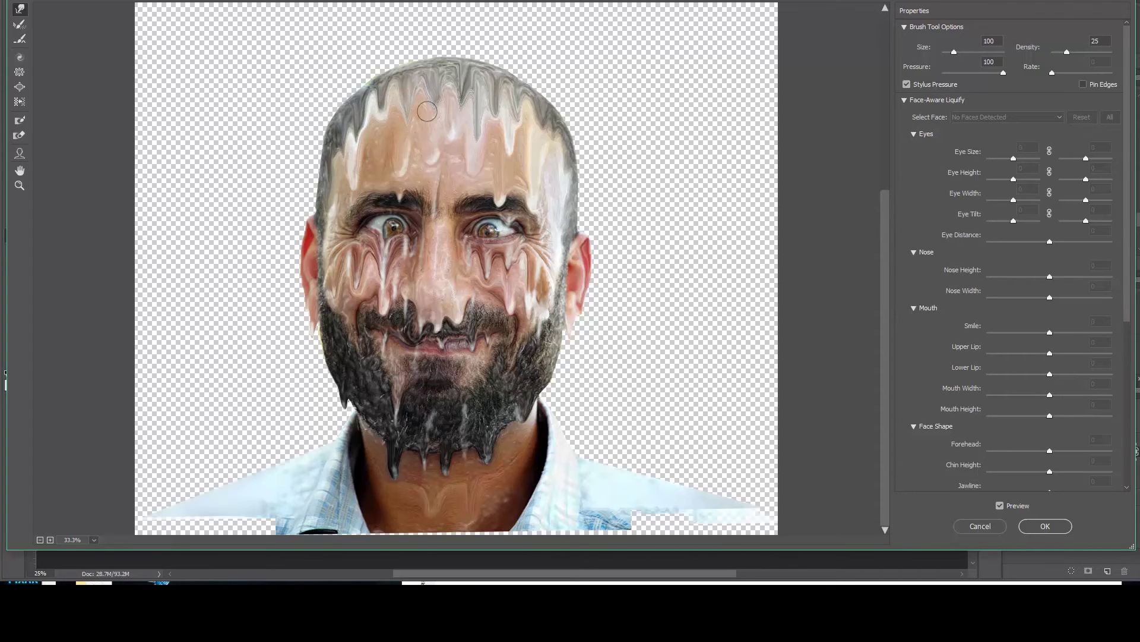
# - Warp more hair drips down the middle of the forehead and the image's left side, and apply the Liquify filter
pyautogui.moveTo(455, 78); pyautogui.dragTo(446, 127)
pyautogui.moveTo(417, 84); pyautogui.dragTo(413, 150)
pyautogui.moveTo(401, 89)
pyautogui.mouseDown()
pyautogui.moveTo(397, 146)
pyautogui.moveTo(382, 87)
pyautogui.moveTo(386, 151)
pyautogui.moveTo(395, 88)
pyautogui.moveTo(403, 134)
pyautogui.moveTo(374, 90)
pyautogui.moveTo(373, 136)
pyautogui.mouseUp()
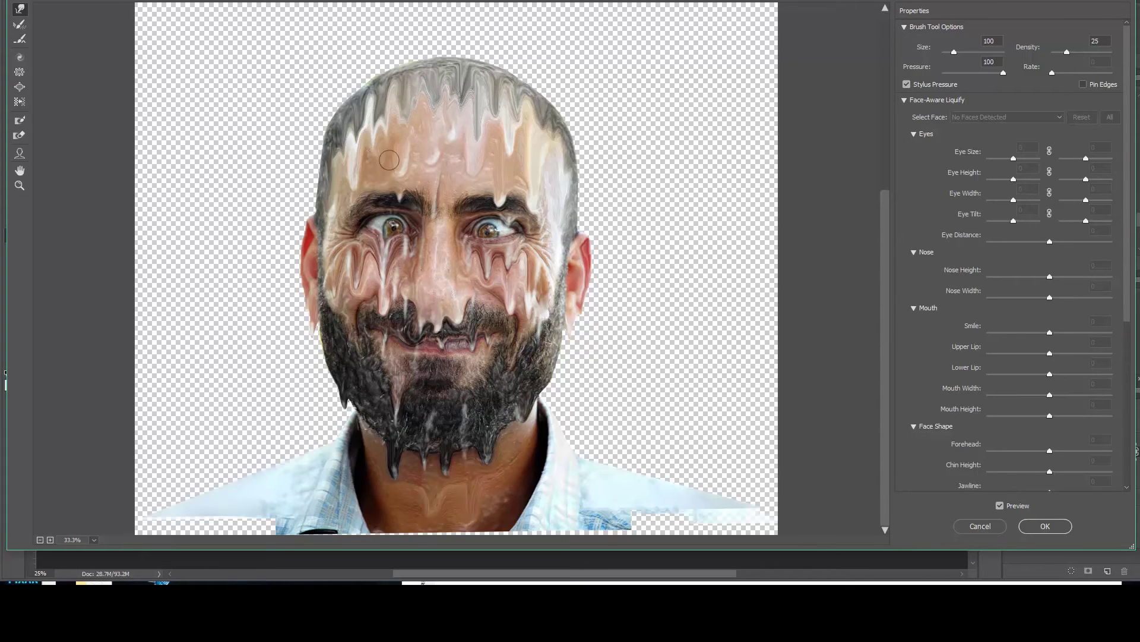
pyautogui.moveTo(460, 84)
pyautogui.mouseDown()
pyautogui.moveTo(457, 155)
pyautogui.moveTo(472, 109)
pyautogui.moveTo(458, 103)
pyautogui.moveTo(452, 163)
pyautogui.moveTo(457, 76)
pyautogui.moveTo(454, 160)
pyautogui.moveTo(465, 92)
pyautogui.moveTo(466, 145)
pyautogui.mouseUp()
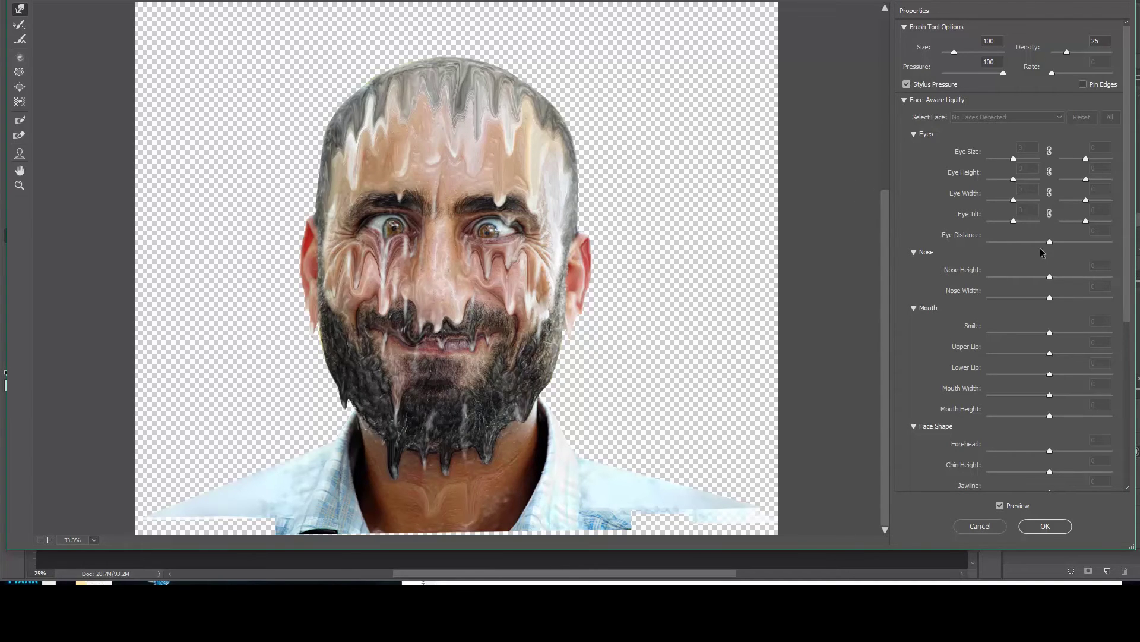
pyautogui.click(1045, 527)
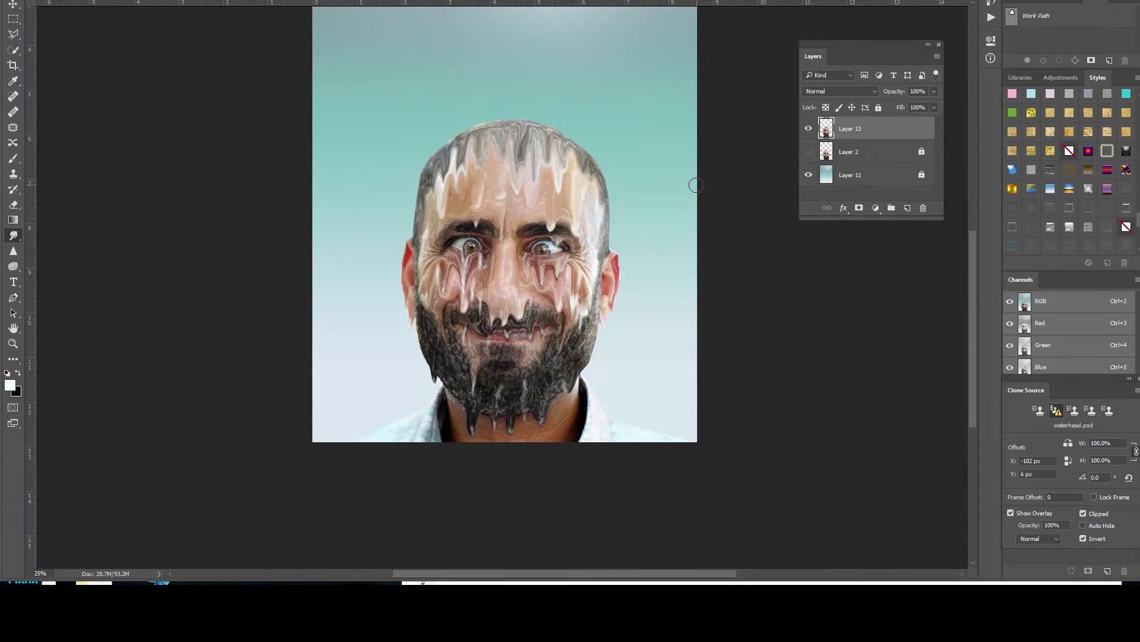
# - Add a new layer above Layer 13 and paint a white highlight with the Brush on a hair drip at the image's left
pyautogui.click(905, 208)
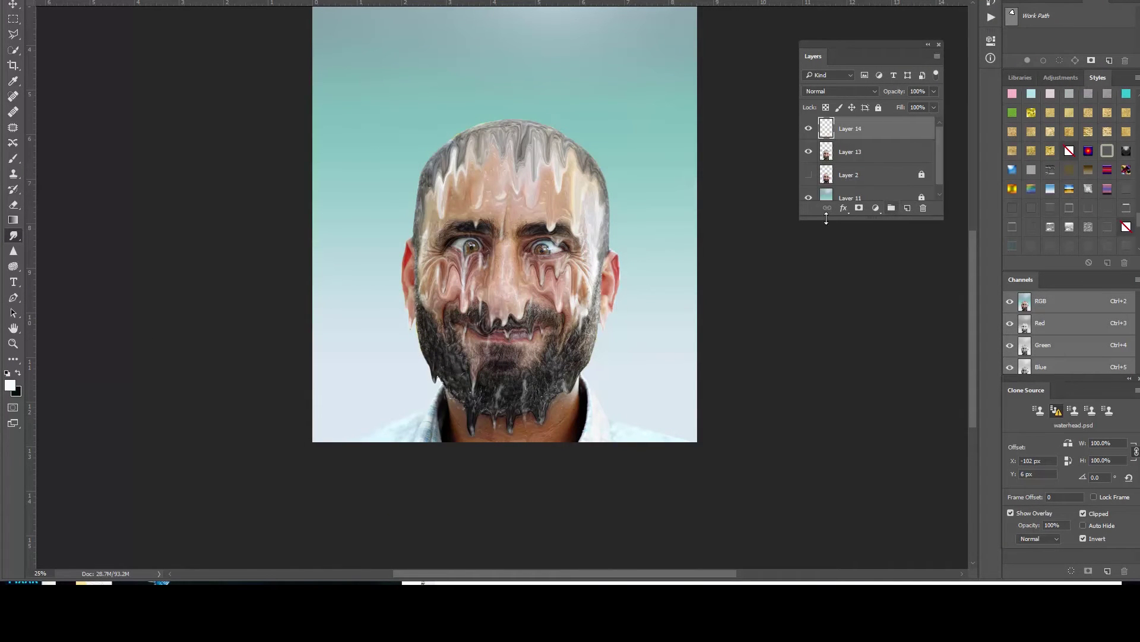
pyautogui.click(13, 158)
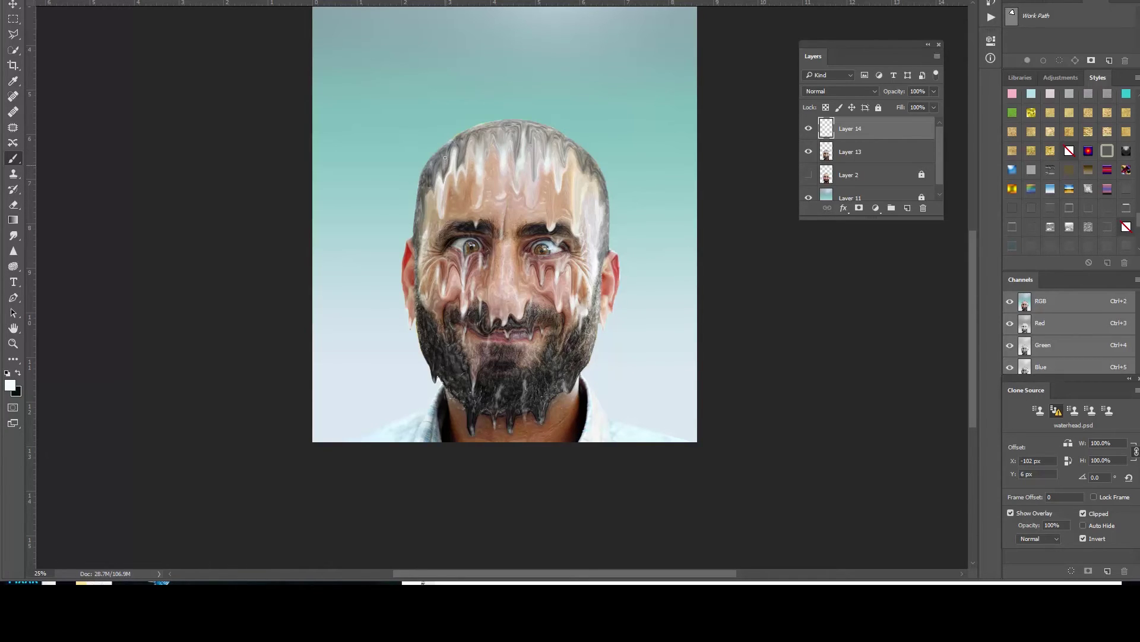
pyautogui.moveTo(444, 167); pyautogui.dragTo(444, 174)
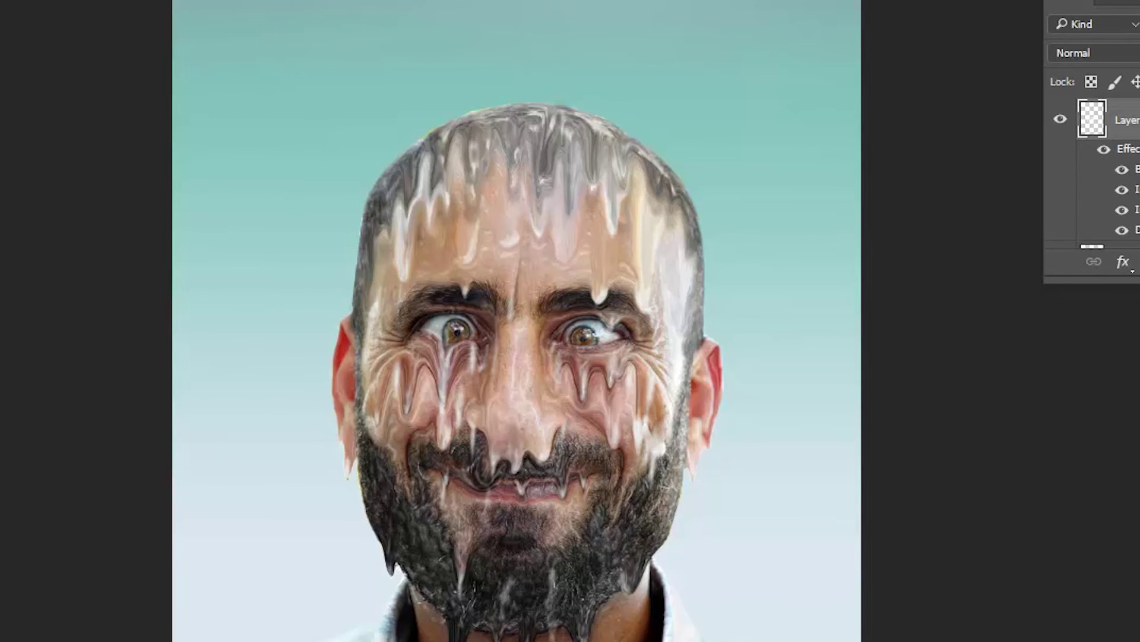
# - Add another layer above the one with effects and brush soft white over the hair on the image's right side
pyautogui.click(1139, 262)
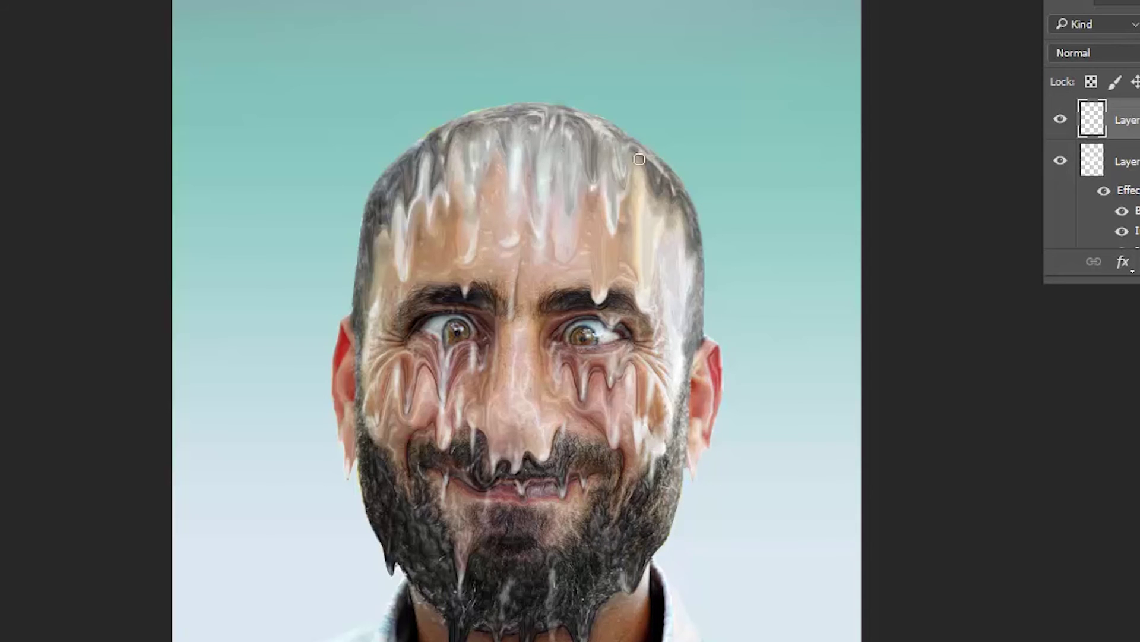
pyautogui.moveTo(659, 190); pyautogui.dragTo(652, 221)
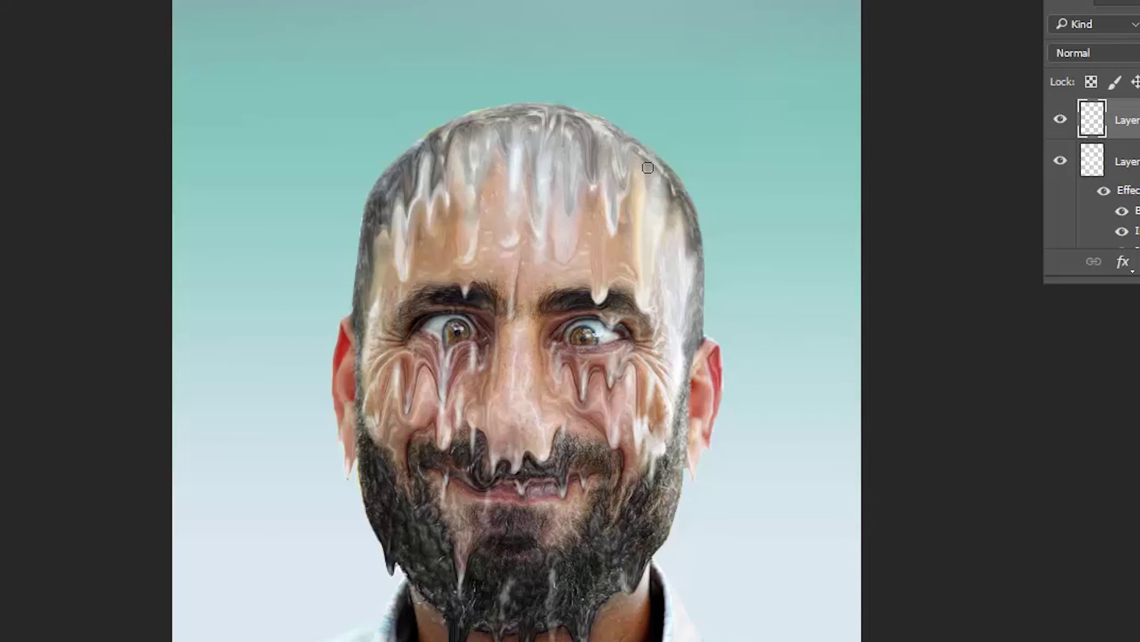
pyautogui.moveTo(648, 168)
pyautogui.mouseDown()
pyautogui.moveTo(675, 206)
pyautogui.moveTo(673, 232)
pyautogui.moveTo(678, 220)
pyautogui.mouseUp()
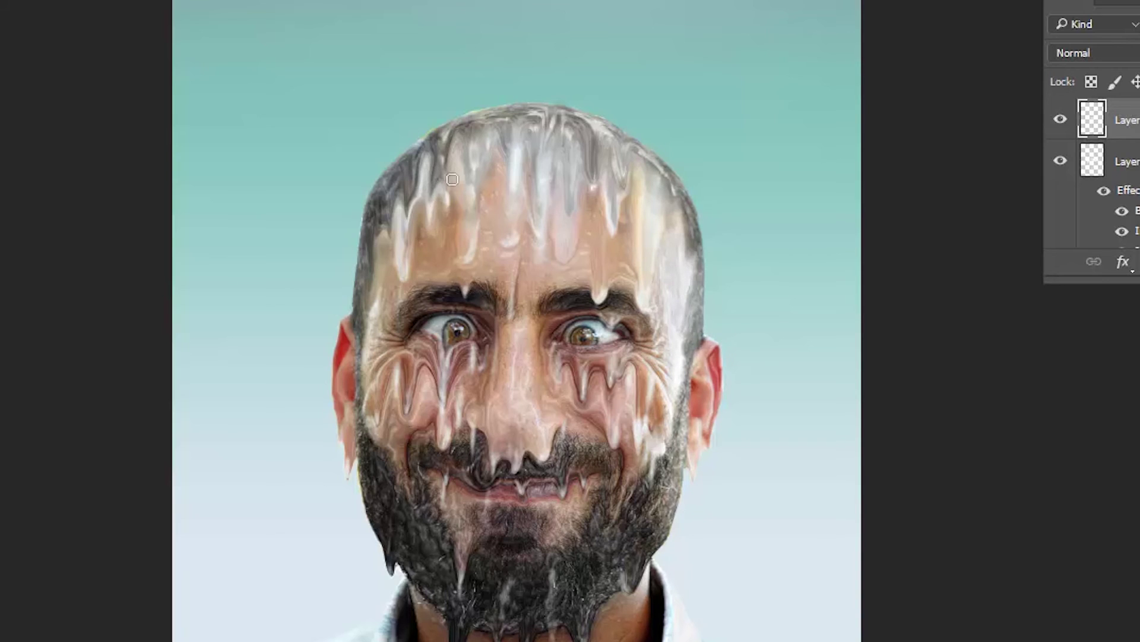
# - Brush soft white over the hair drips from the crown to the temple on the image's left side
pyautogui.moveTo(443, 145)
pyautogui.mouseDown()
pyautogui.moveTo(434, 193)
pyautogui.moveTo(450, 147)
pyautogui.moveTo(430, 187)
pyautogui.moveTo(424, 162)
pyautogui.moveTo(410, 190)
pyautogui.moveTo(413, 180)
pyautogui.moveTo(422, 167)
pyautogui.moveTo(412, 208)
pyautogui.mouseUp()
pyautogui.moveTo(417, 164)
pyautogui.mouseDown()
pyautogui.moveTo(406, 199)
pyautogui.moveTo(395, 191)
pyautogui.mouseUp()
pyautogui.moveTo(446, 142)
pyautogui.mouseDown()
pyautogui.moveTo(390, 175)
pyautogui.moveTo(382, 199)
pyautogui.mouseUp()
pyautogui.moveTo(383, 196)
pyautogui.mouseDown()
pyautogui.moveTo(373, 254)
pyautogui.moveTo(374, 244)
pyautogui.mouseUp()
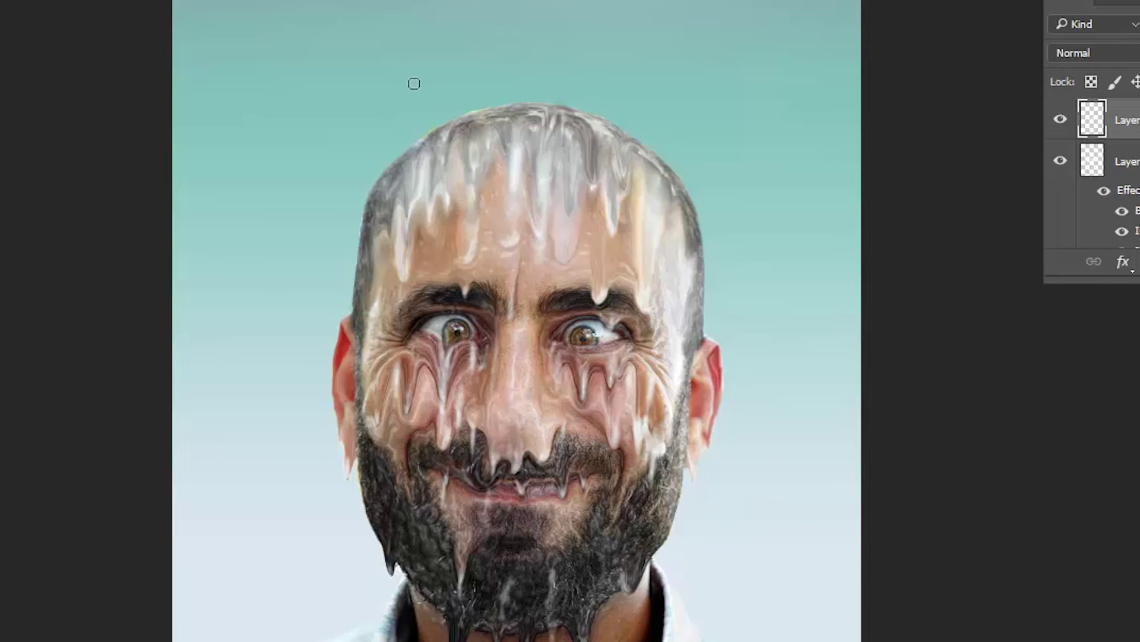
pyautogui.moveTo(468, 145); pyautogui.dragTo(459, 190)
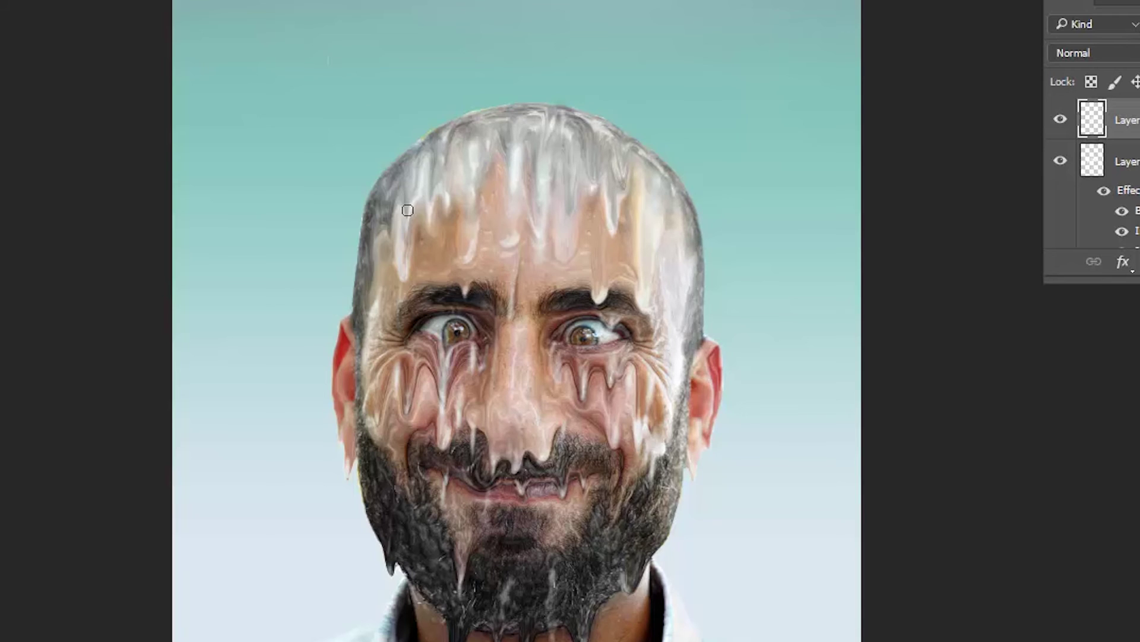
pyautogui.moveTo(389, 206)
pyautogui.mouseDown()
pyautogui.moveTo(375, 245)
pyautogui.moveTo(385, 208)
pyautogui.moveTo(367, 228)
pyautogui.moveTo(368, 260)
pyautogui.moveTo(372, 230)
pyautogui.mouseUp()
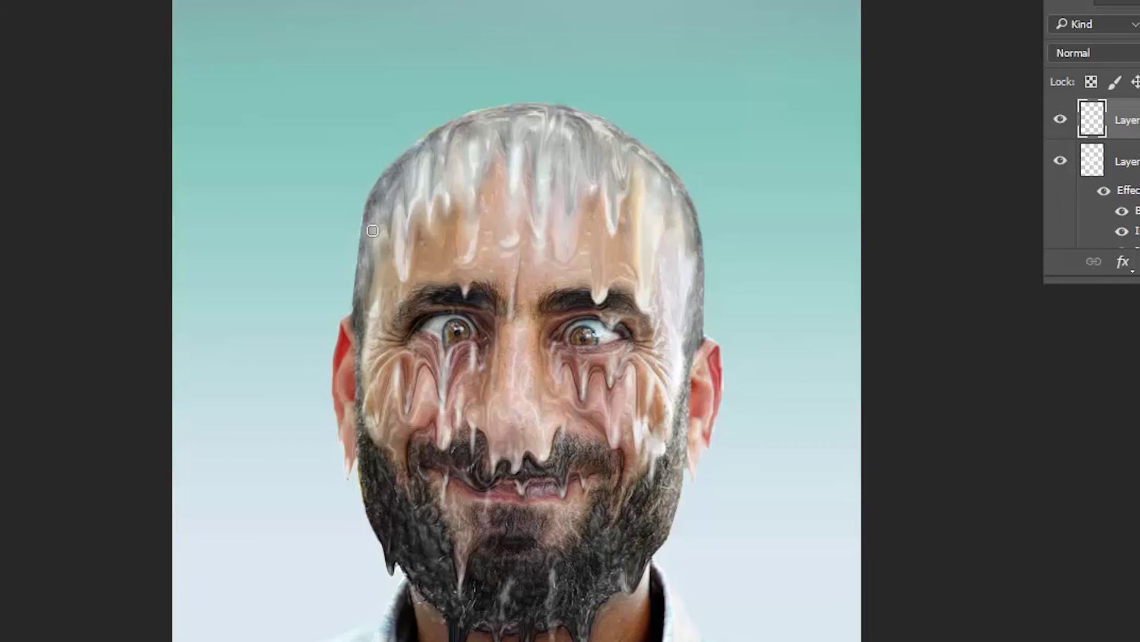
pyautogui.moveTo(398, 180); pyautogui.dragTo(369, 215)
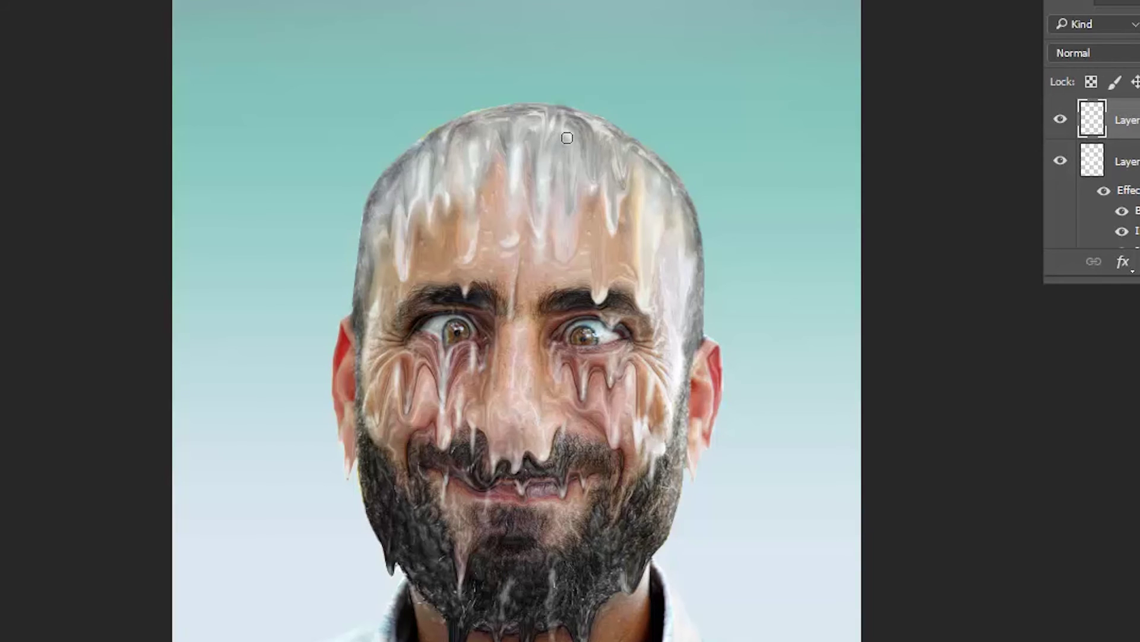
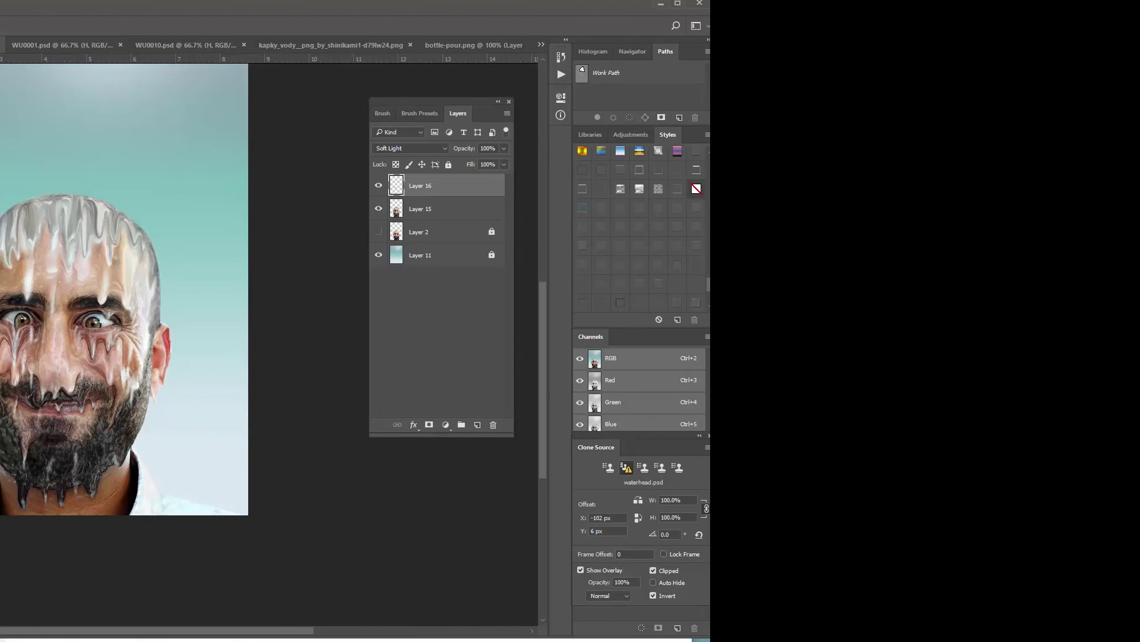
# - Unlock Layer 2 and make it visible, leaving its layer style unchanged
pyautogui.doubleClick(493, 232)
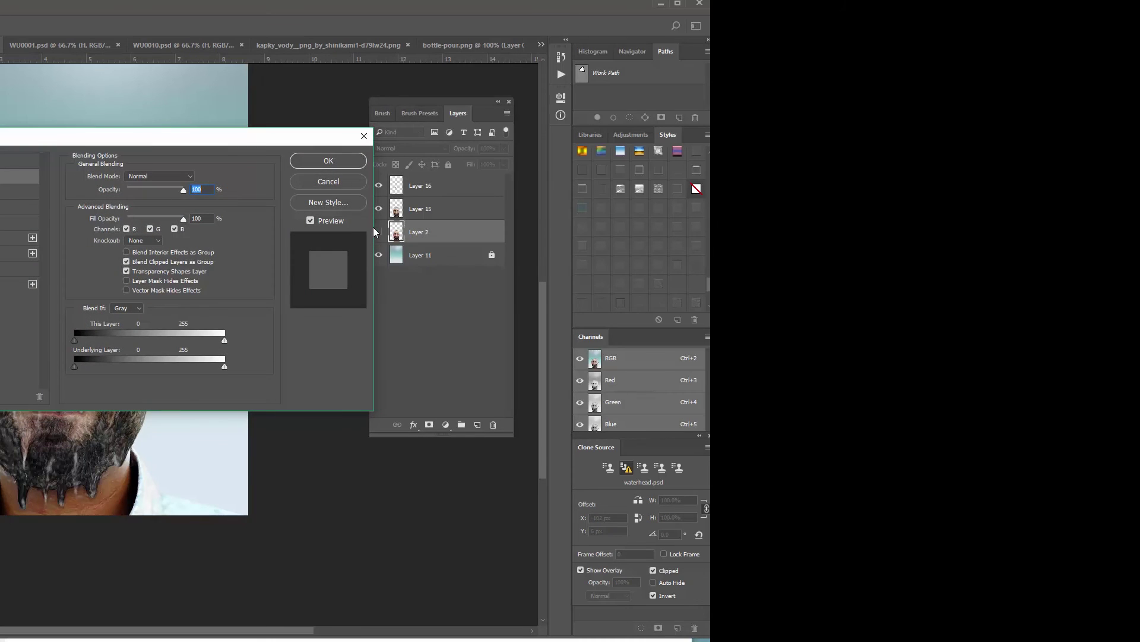
pyautogui.click(316, 175)
pyautogui.click(378, 231)
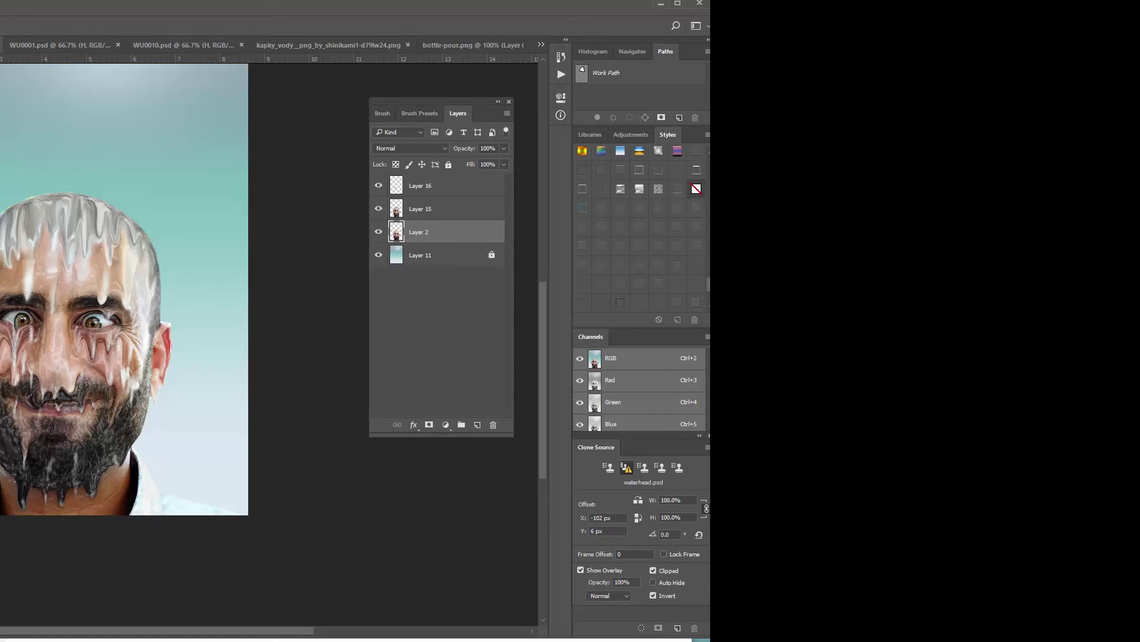
# - Clean away the light fringe around the ear on the image's right side on Layer 2, using a smaller brush
pyautogui.scroll(3, 186, 324)
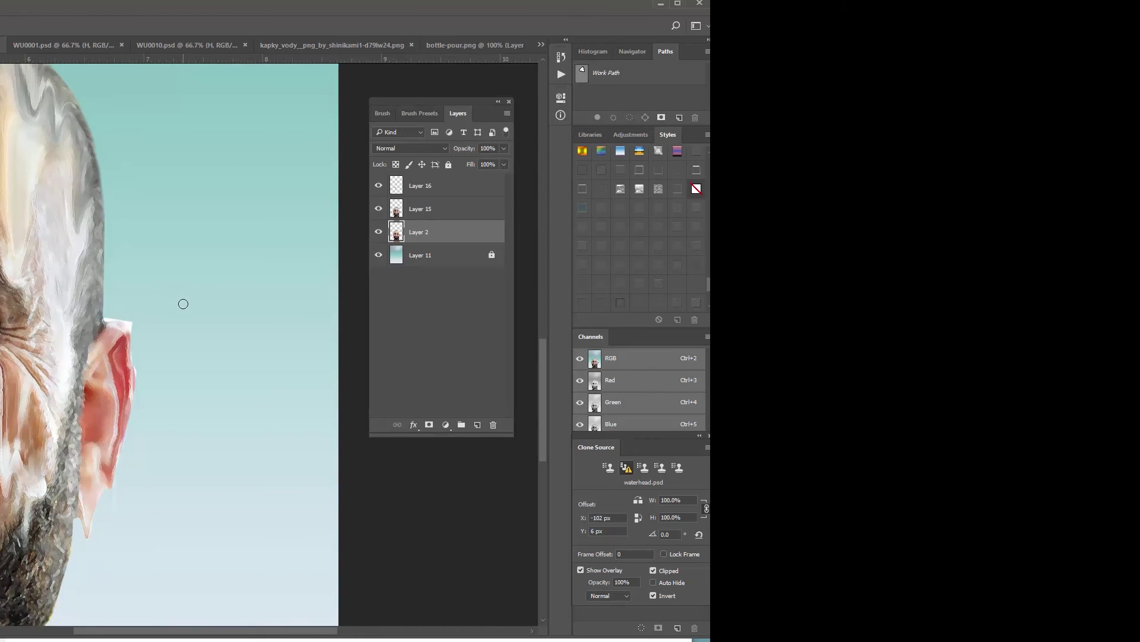
pyautogui.press('[')
pyautogui.press('[')
pyautogui.press('[')
pyautogui.press('[')
pyautogui.press('[')
# - Set the opacity of Layer 16 to 60%
pyautogui.click(428, 186)
pyautogui.click(504, 148)
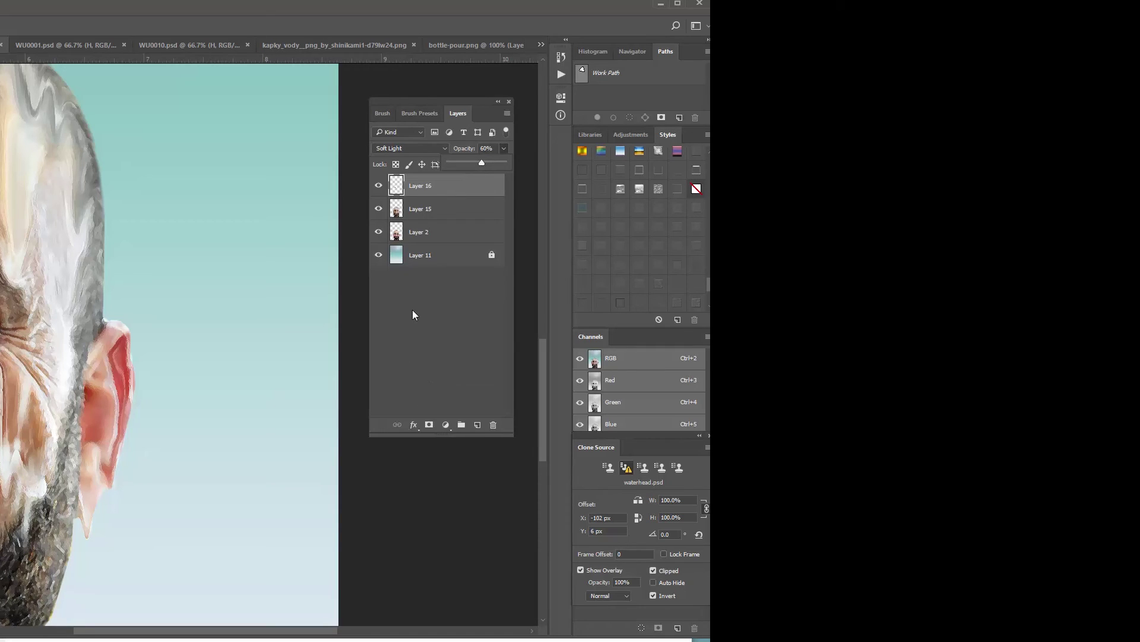
# - Move Layer 2 above Layer 16 to the top of the layer stack
pyautogui.click(425, 232)
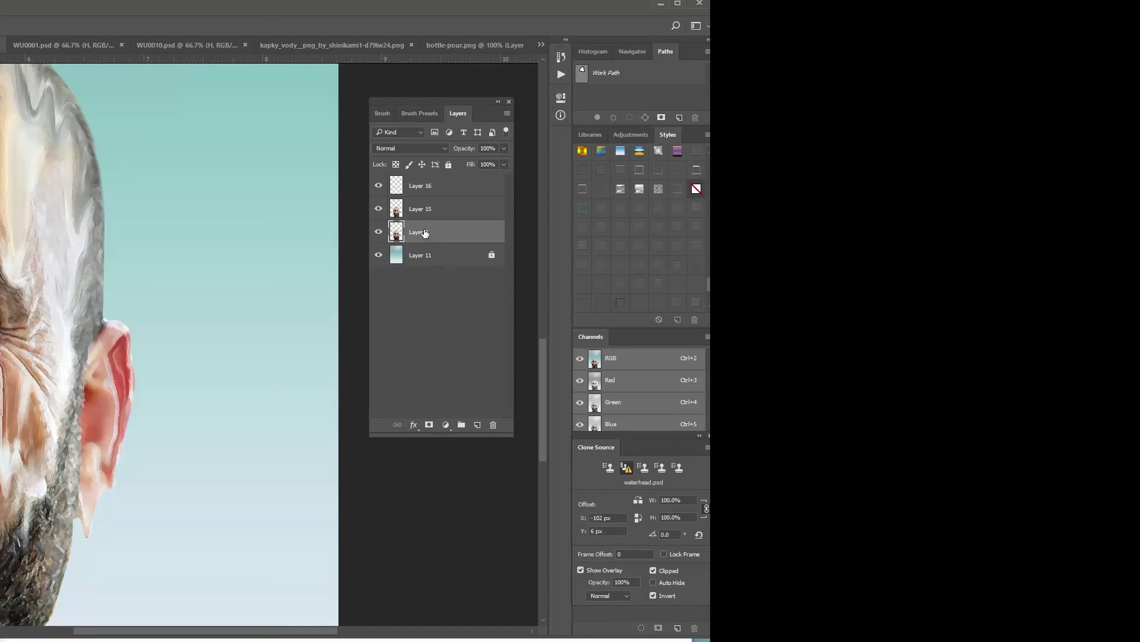
pyautogui.doubleClick(424, 233)
pyautogui.click(467, 236)
pyautogui.moveTo(468, 235); pyautogui.dragTo(459, 188)
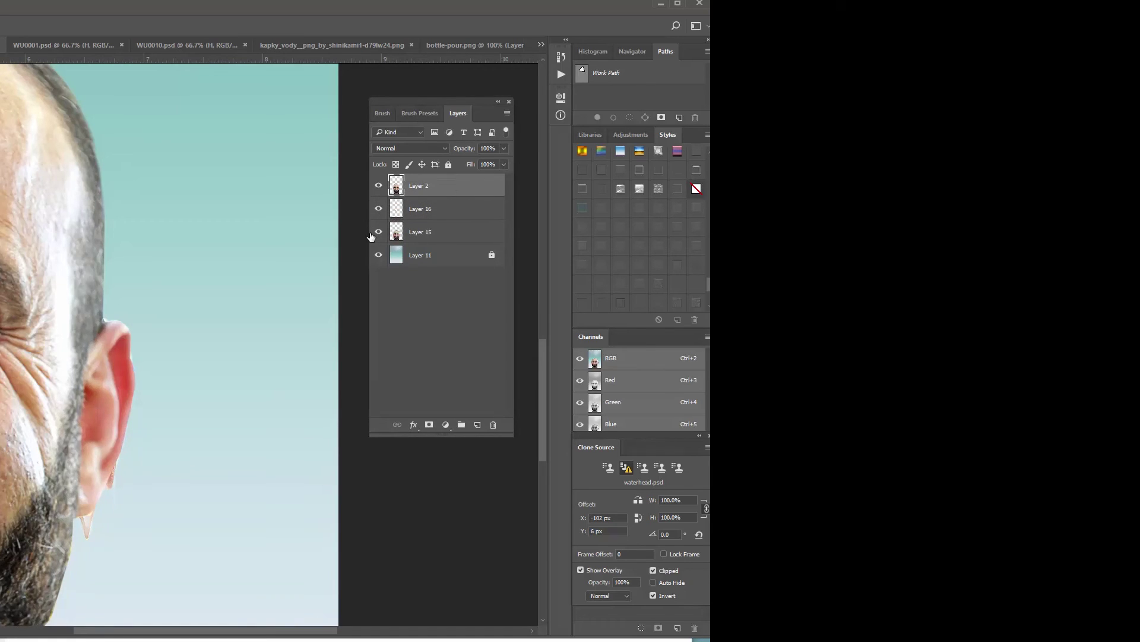
# - Try the Overlay and Soft Light blend modes on Layer 2 and inspect the face up close
pyautogui.hotkey('ctrl', '-')
pyautogui.hotkey('ctrl', '-')
pyautogui.hotkey('ctrl', '-')
pyautogui.hotkey('ctrl', '-')
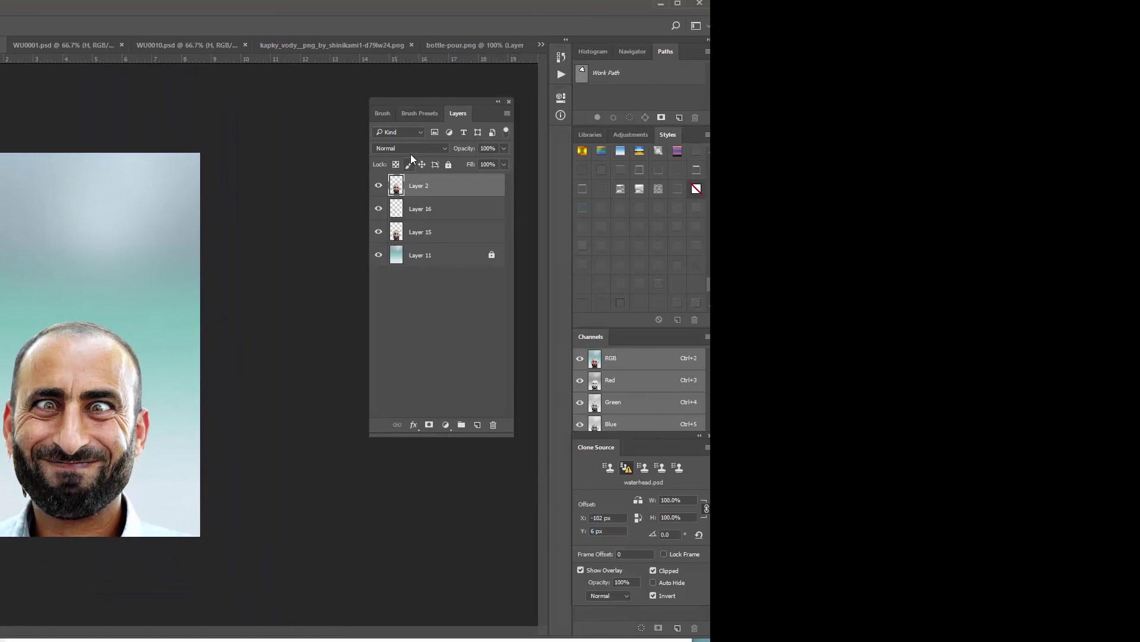
pyautogui.click(451, 148)
pyautogui.click(383, 263)
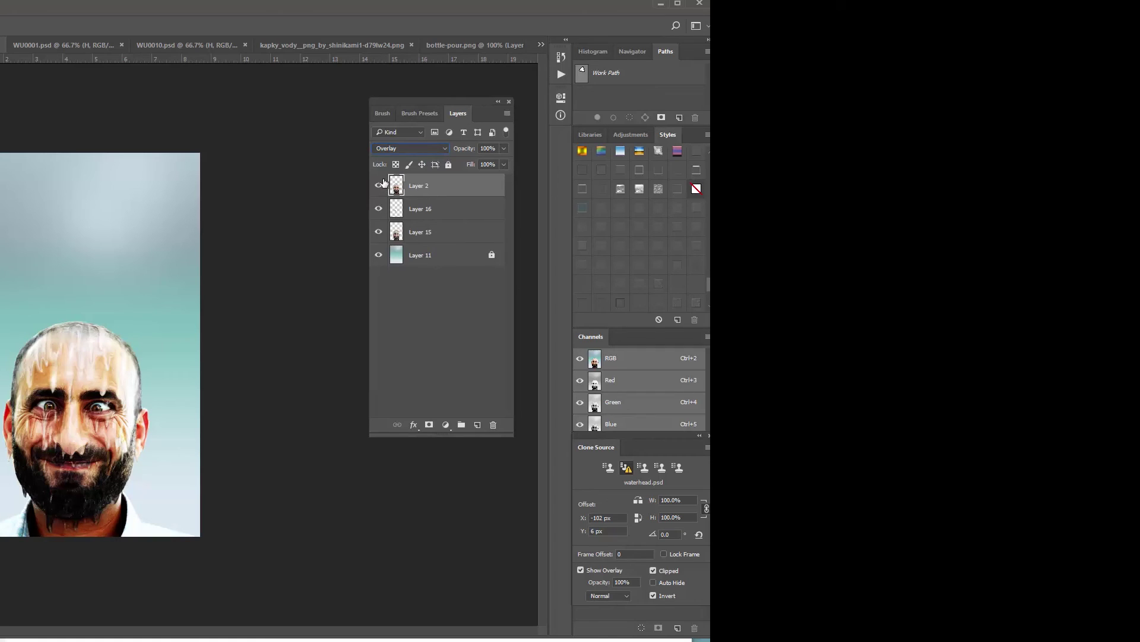
pyautogui.hotkey('shift', '+')
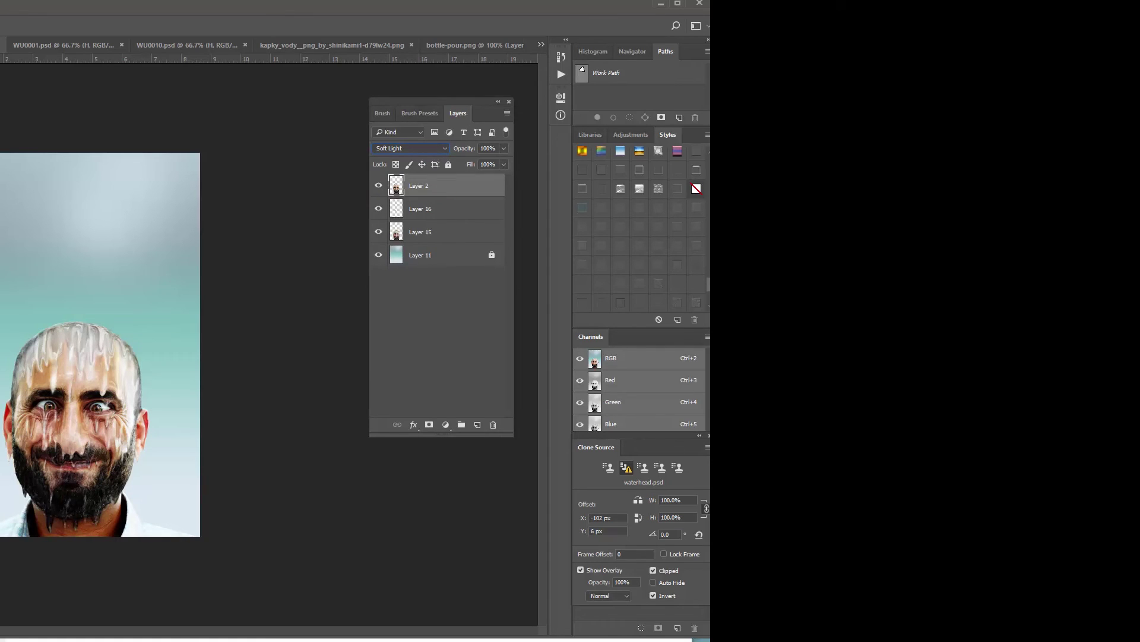
pyautogui.click(101, 447)
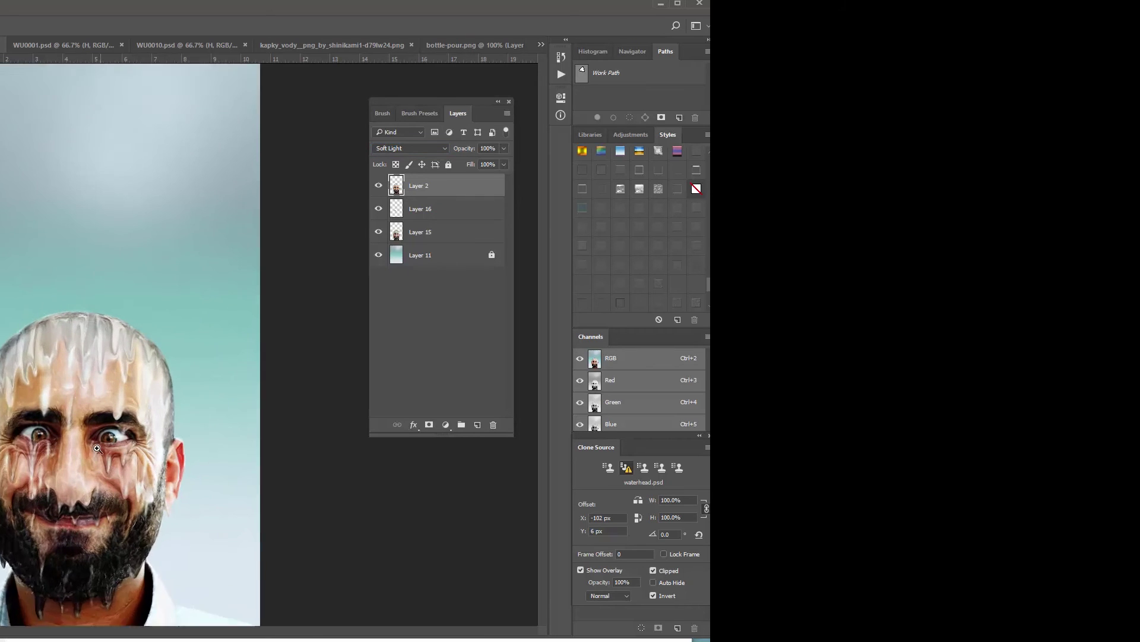
pyautogui.click(77, 455)
pyautogui.scroll(-3, 42, 480)
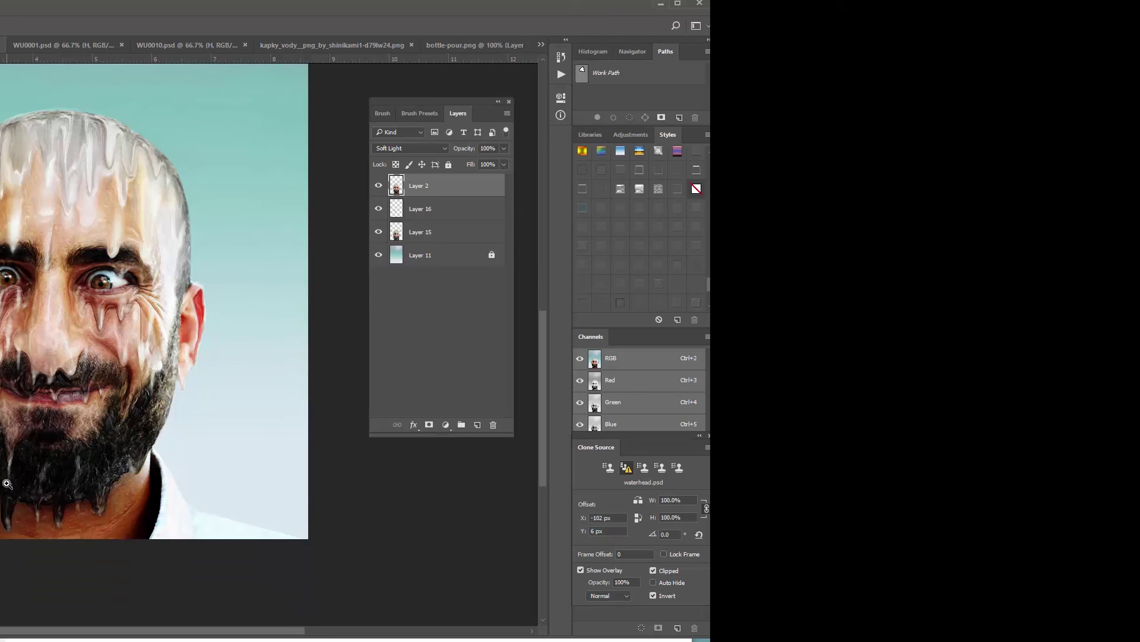
# - Try the blend modes from Darken through Luminosity on Layer 2, comparing how each one mixes the portrait with the drips
pyautogui.click(396, 148)
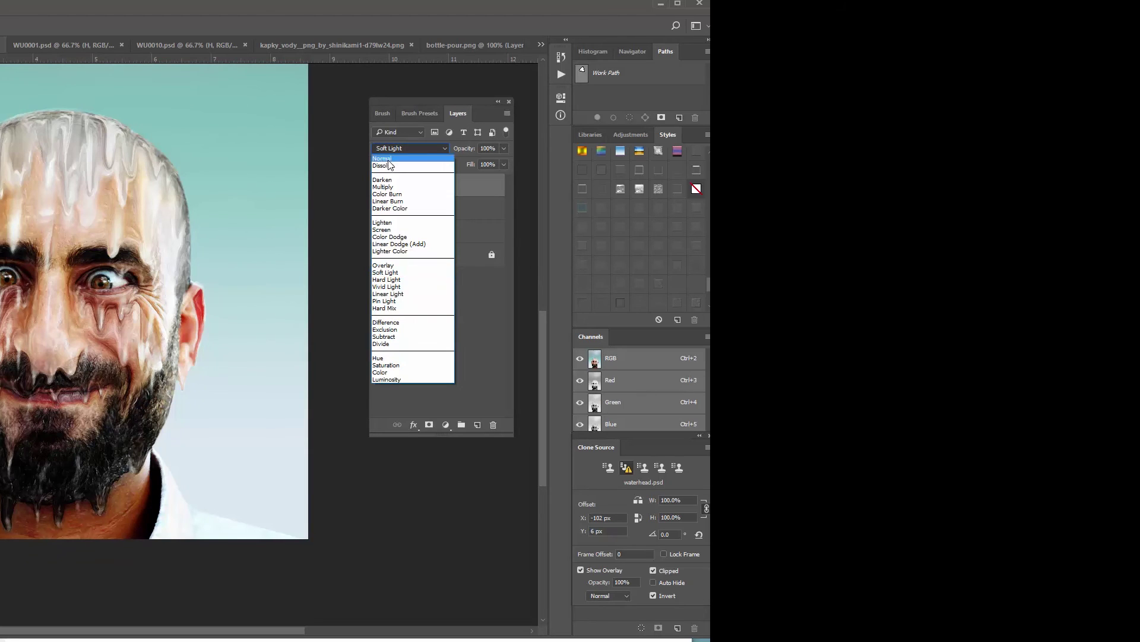
pyautogui.click(384, 164)
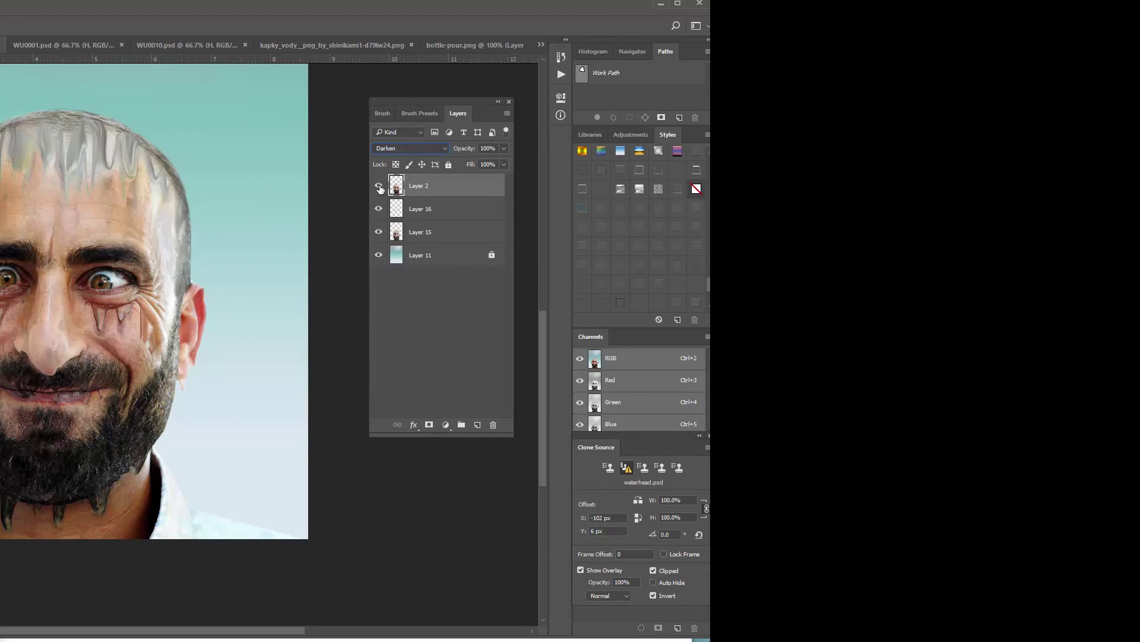
pyautogui.hotkey('shift', '+')
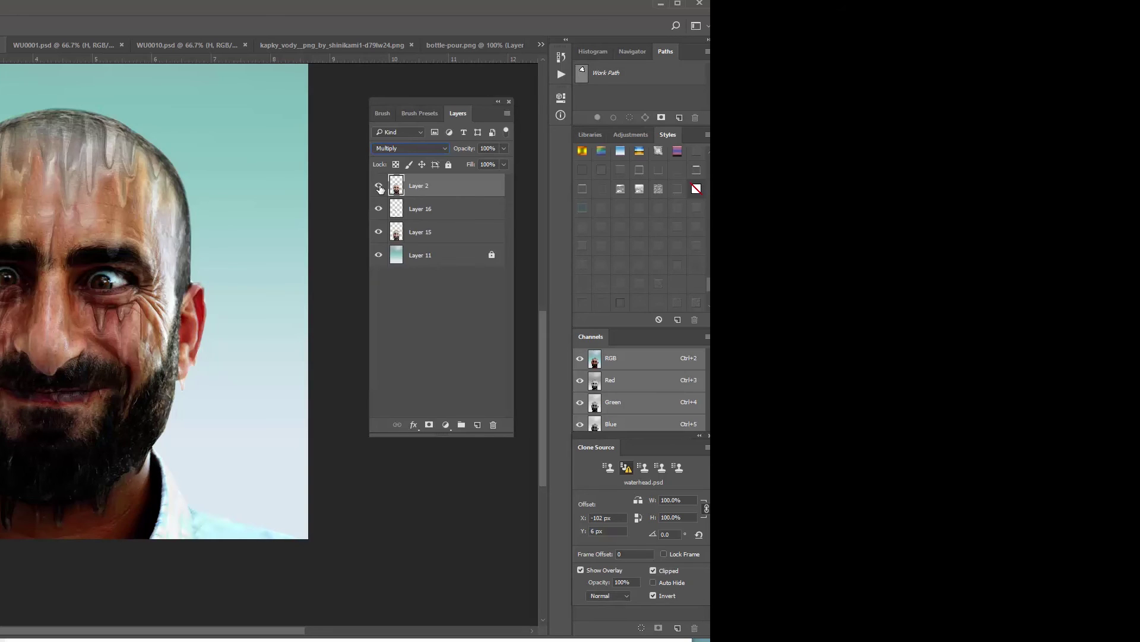
pyautogui.hotkey('shift', '+')
pyautogui.hotkey('shift', '+')
pyautogui.hotkey('shift', '+')
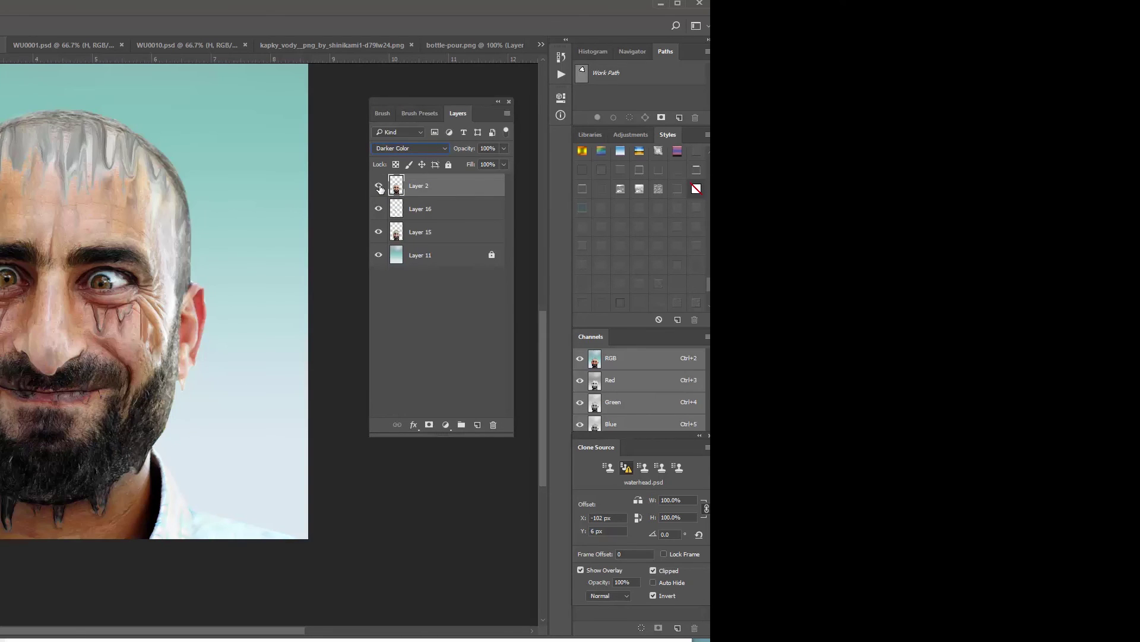
pyautogui.hotkey('shift', '+')
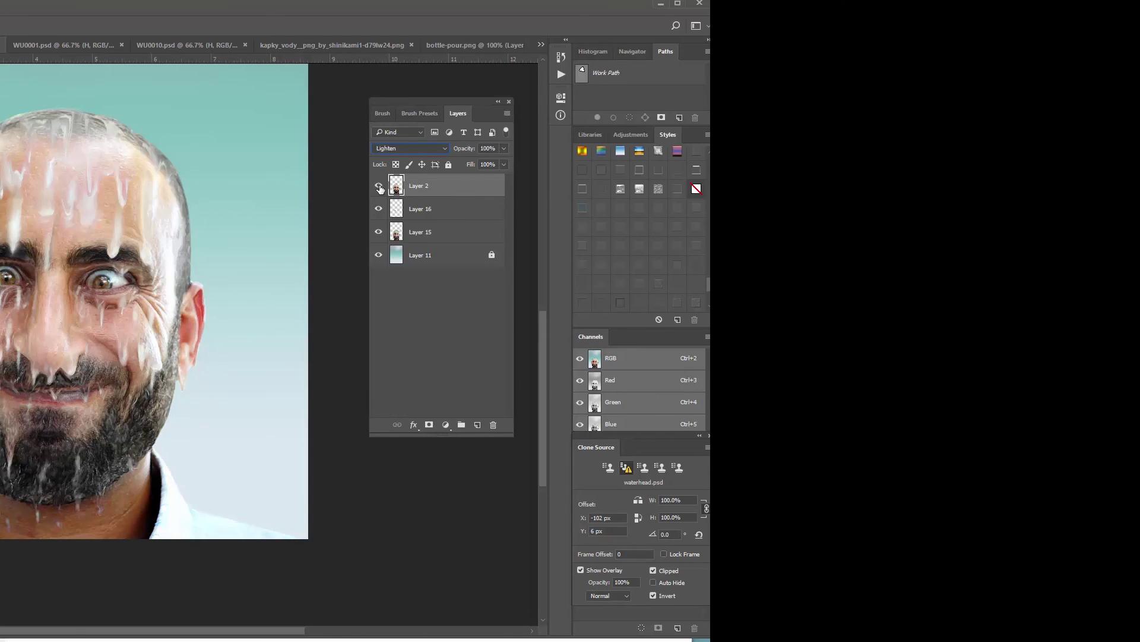
pyautogui.hotkey('shift', '+')
pyautogui.hotkey('shift', '+')
pyautogui.hotkey('shift', '+')
pyautogui.hotkey('shift', '+')
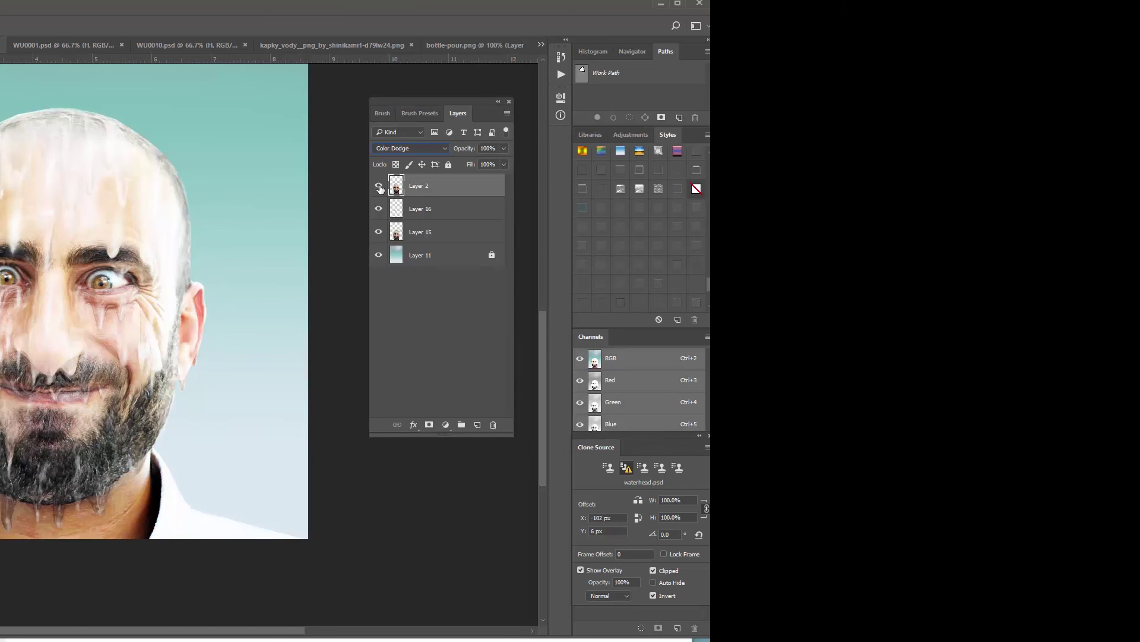
pyautogui.hotkey('shift', '+')
pyautogui.hotkey('shift', '+')
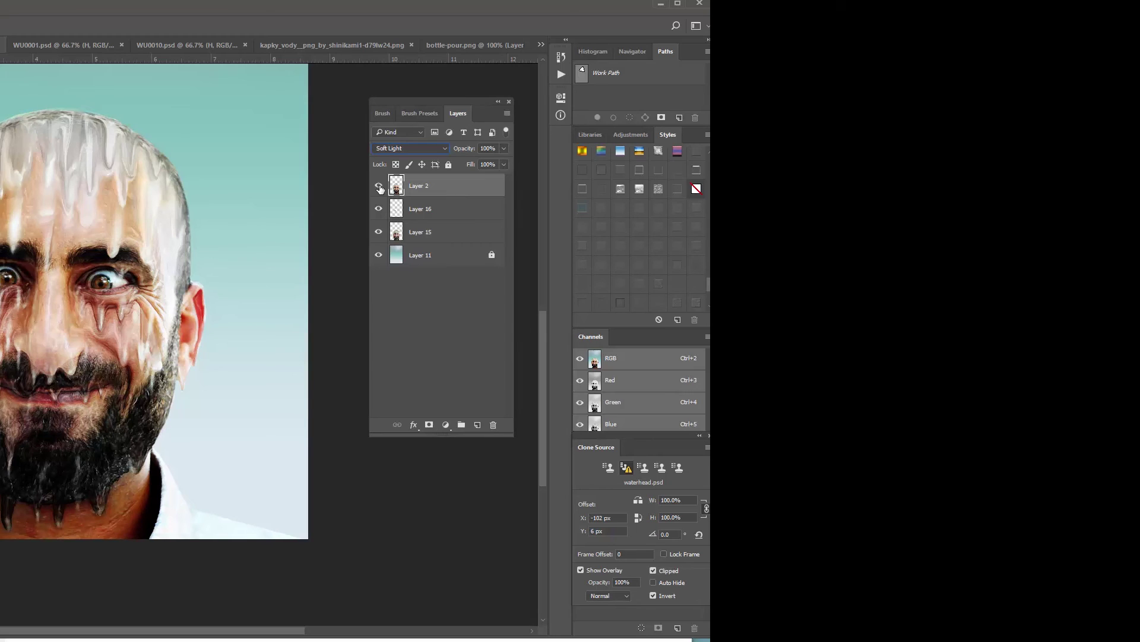
pyautogui.hotkey('shift', '+')
pyautogui.hotkey('shift', '+')
pyautogui.hotkey('shift', '+')
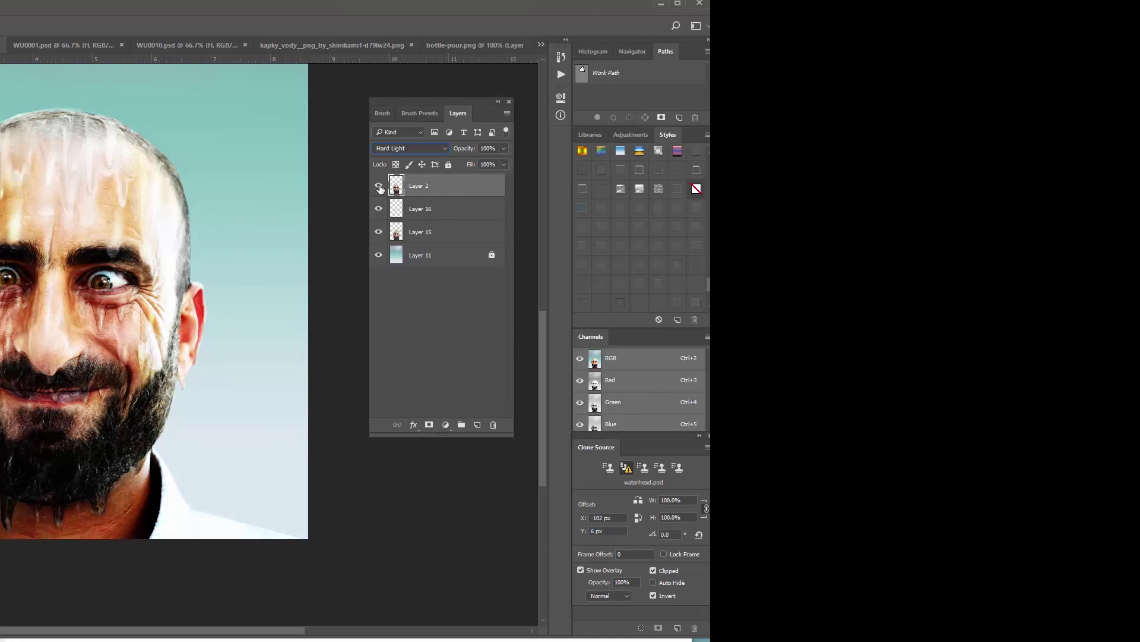
pyautogui.hotkey('shift', '+')
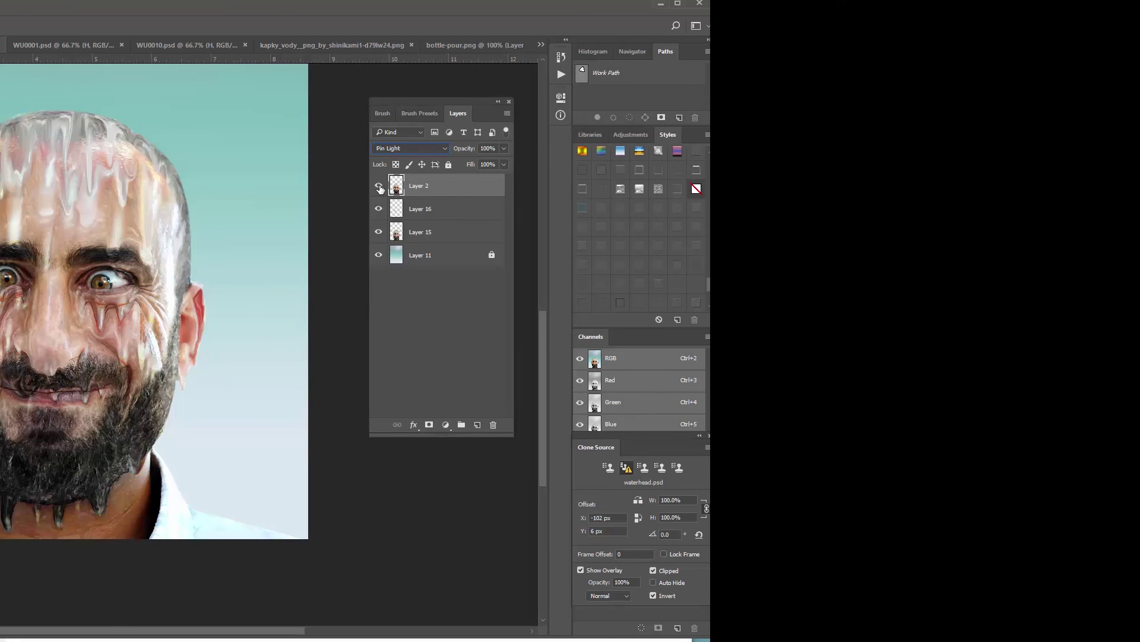
pyautogui.hotkey('shift', '+')
pyautogui.hotkey('shift', '+')
pyautogui.hotkey('shift', '+')
pyautogui.hotkey('shift', '+')
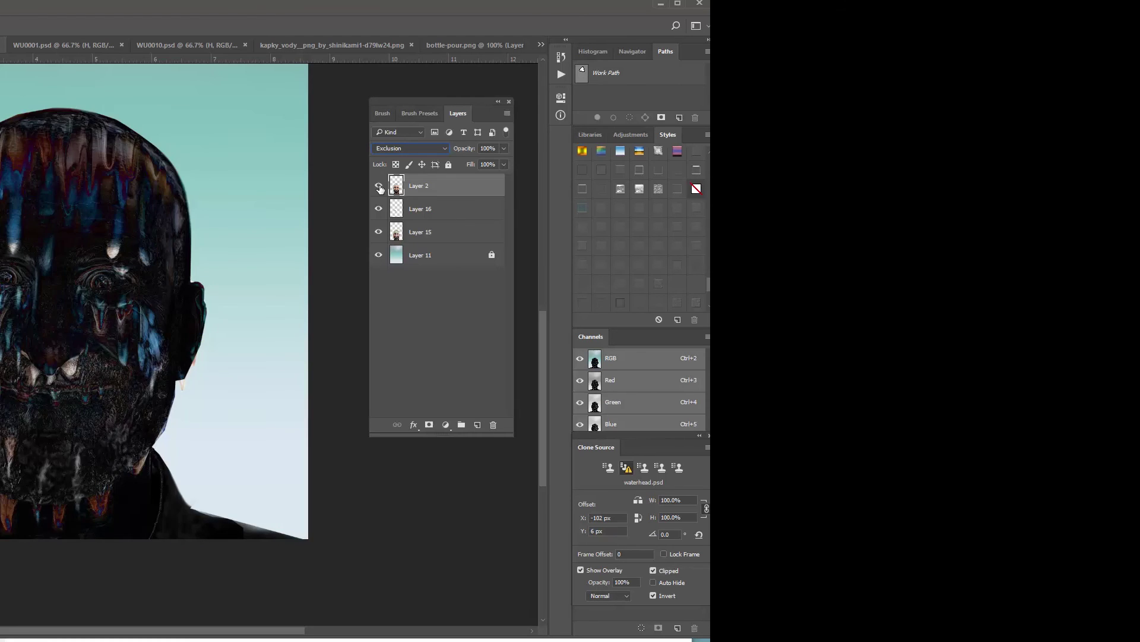
pyautogui.hotkey('shift', '+')
pyautogui.hotkey('shift', '+')
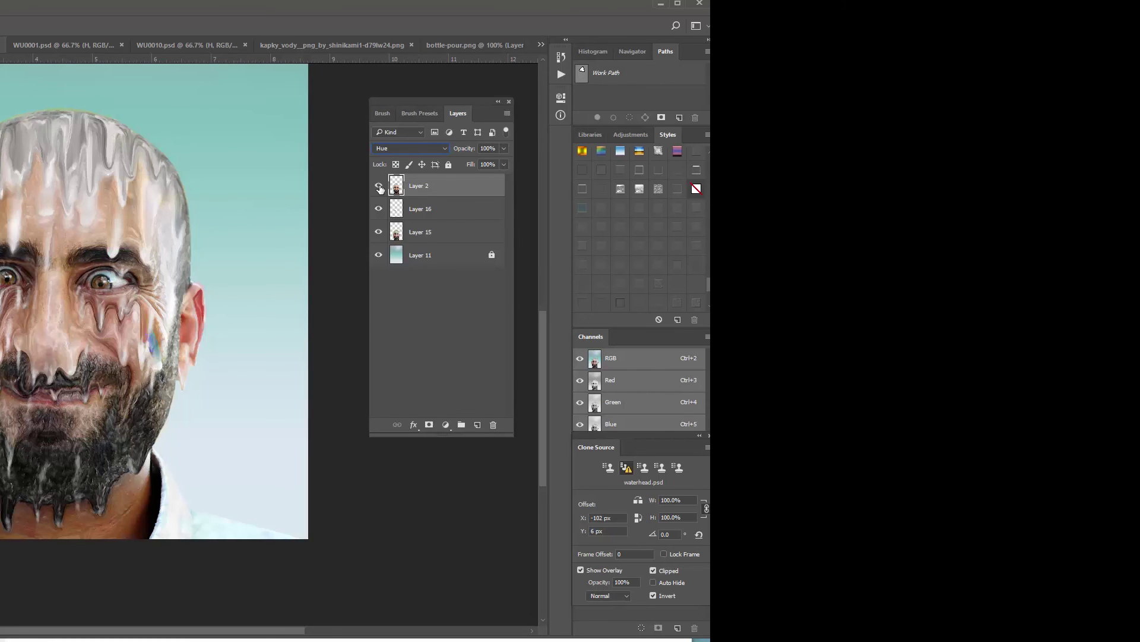
pyautogui.hotkey('shift', '+')
pyautogui.hotkey('shift', '+')
pyautogui.hotkey('shift', '+')
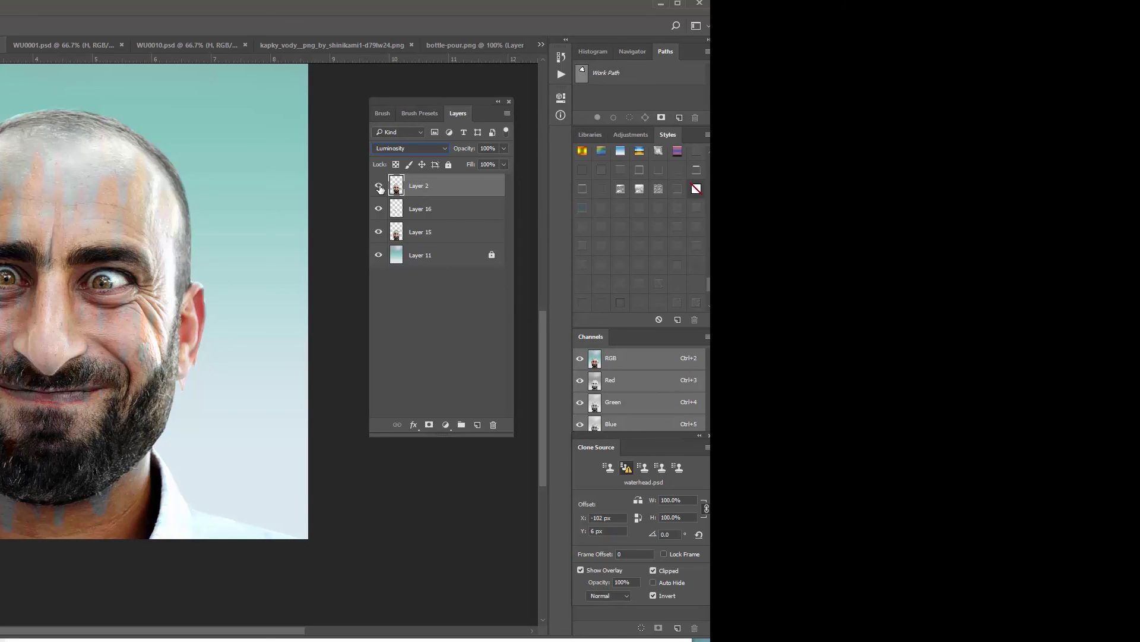
# - Set Layer 2's blend mode to Normal and split its This Layer Blend If black slider to 57 / 255
pyautogui.click(392, 148)
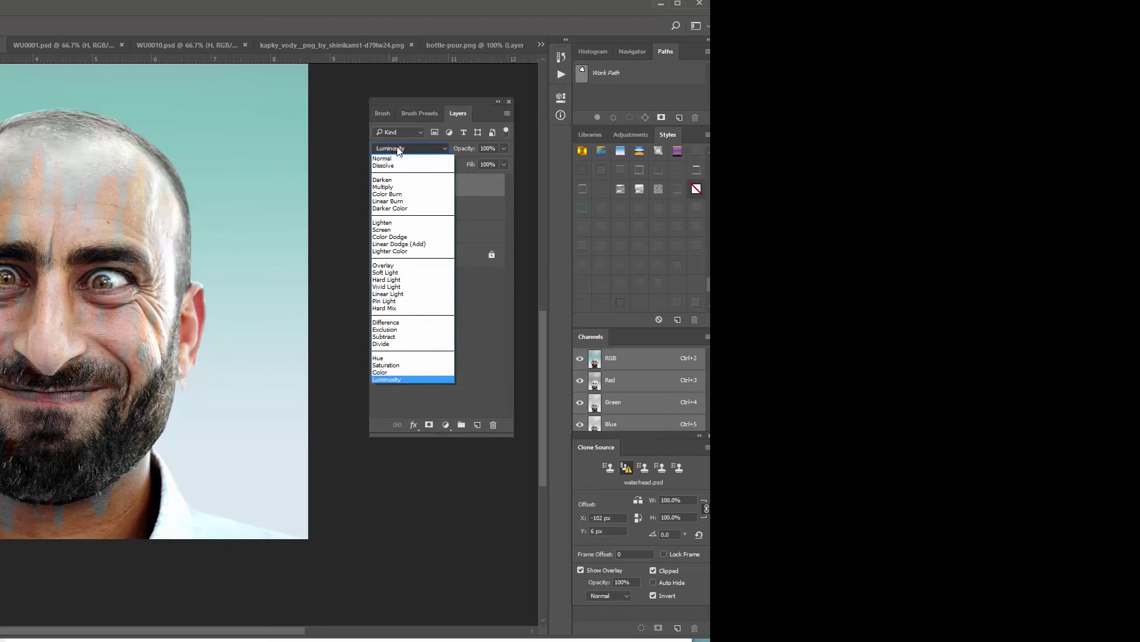
pyautogui.click(392, 148)
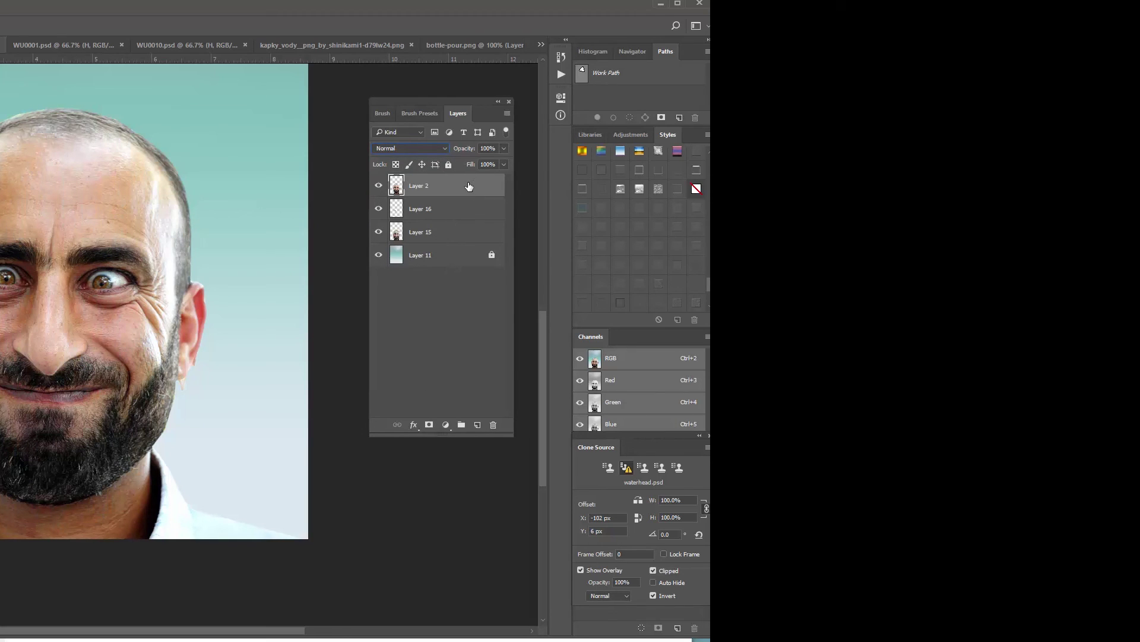
pyautogui.doubleClick(469, 187)
pyautogui.moveTo(130, 158); pyautogui.dragTo(523, 109)
pyautogui.moveTo(462, 311); pyautogui.dragTo(607, 308)
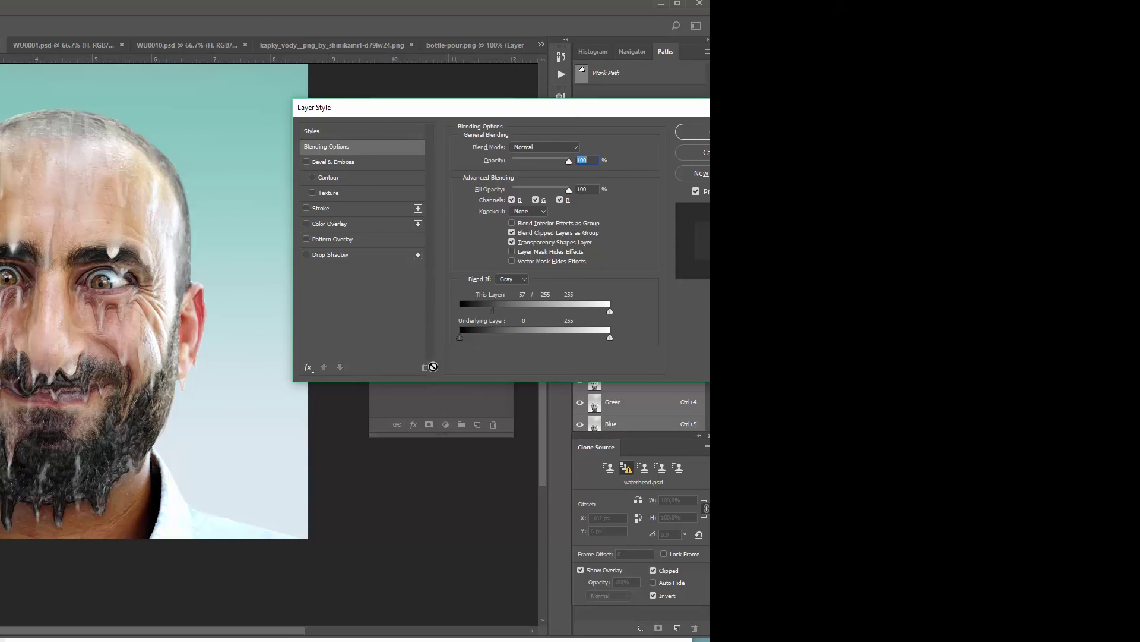
# - Split Layer 2's Underlying Layer Blend If sliders to 0 / 206 for black and 84 / 255 for white, compare the preview, and apply
pyautogui.moveTo(596, 340); pyautogui.dragTo(516, 334)
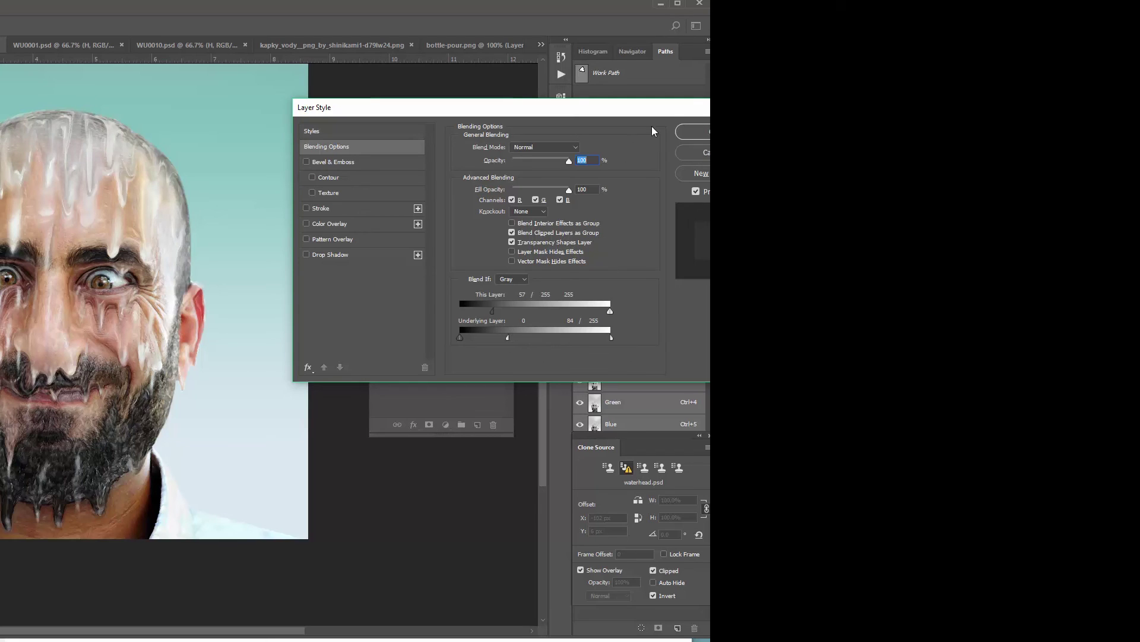
pyautogui.moveTo(537, 112); pyautogui.dragTo(466, 81)
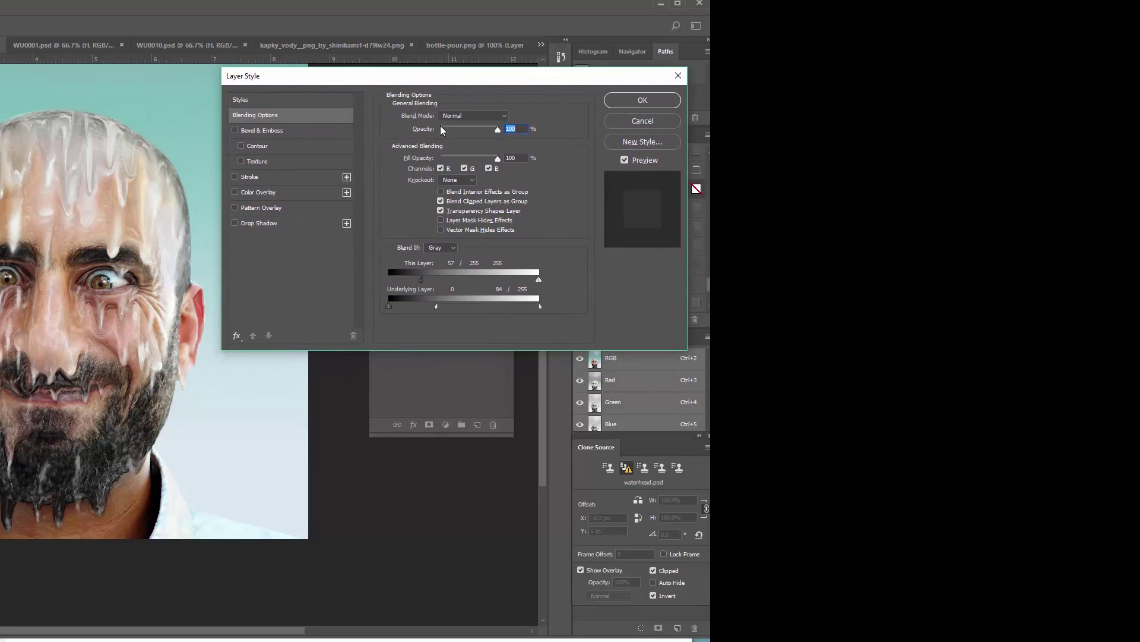
pyautogui.press('alt')
pyautogui.moveTo(423, 306); pyautogui.dragTo(471, 304)
pyautogui.click(625, 159)
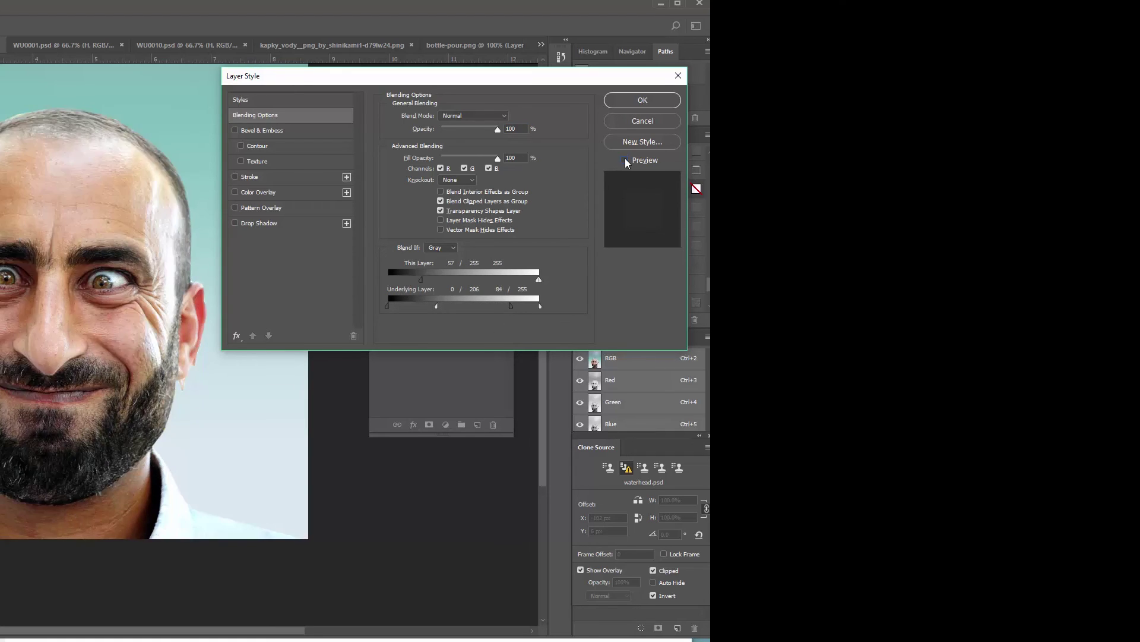
pyautogui.click(625, 161)
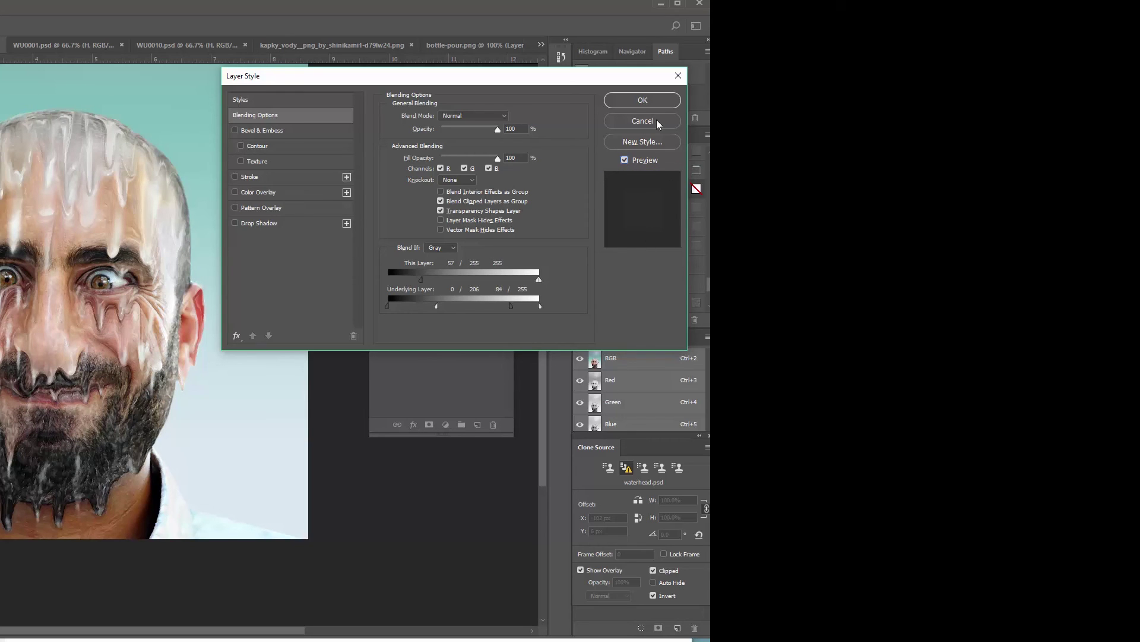
pyautogui.click(642, 99)
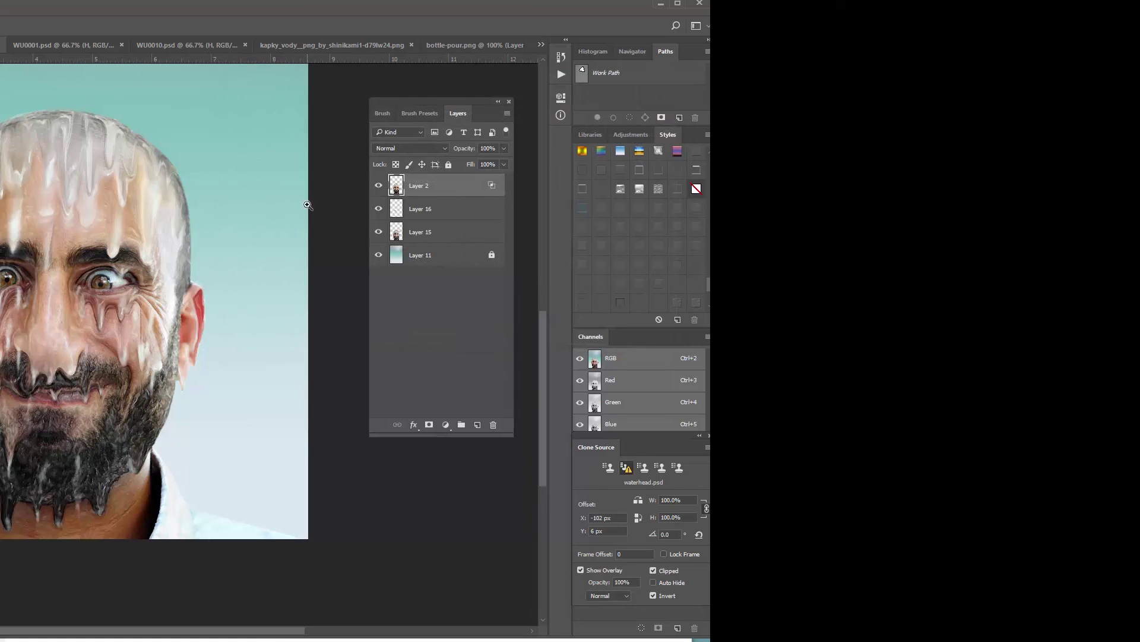
# - Compare the face with Layer 2 hidden and shown
pyautogui.click(379, 188)
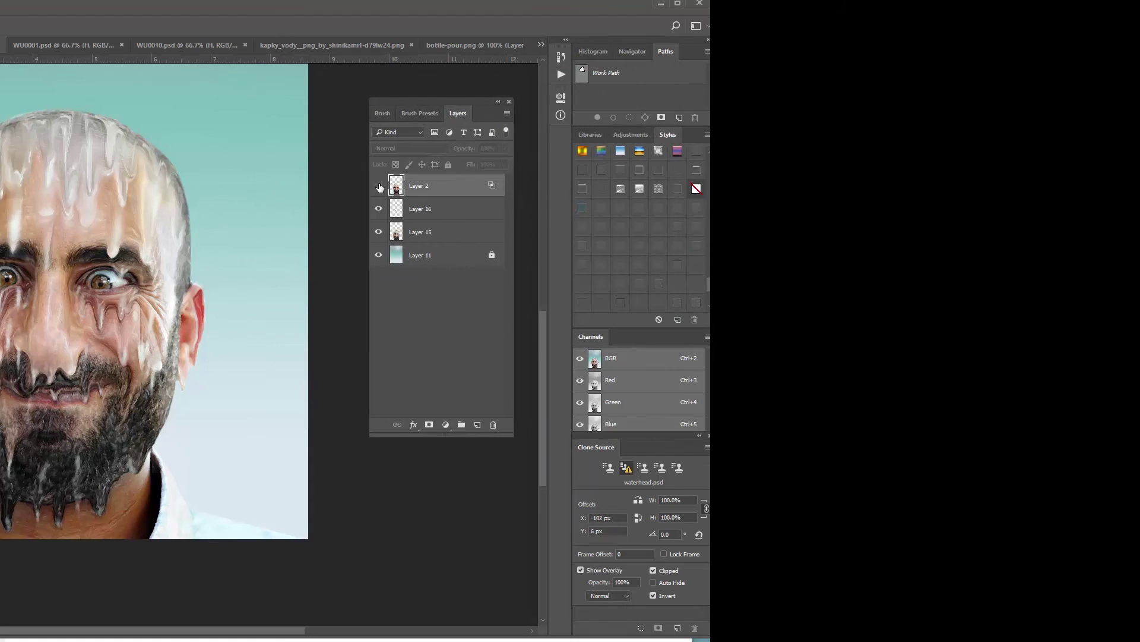
pyautogui.click(379, 187)
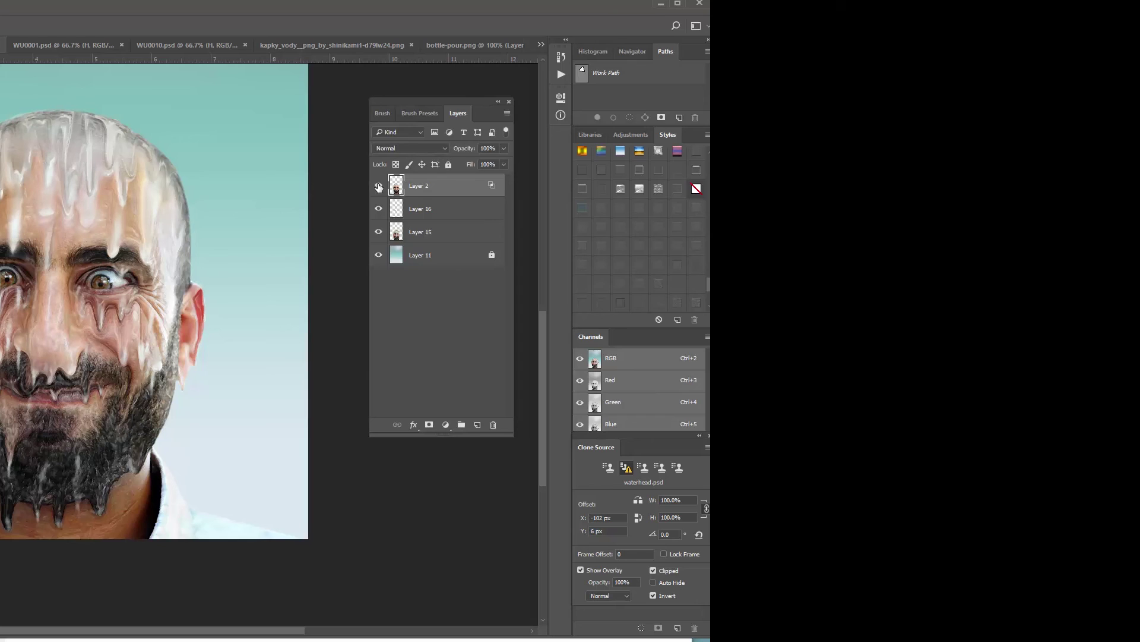
pyautogui.click(379, 188)
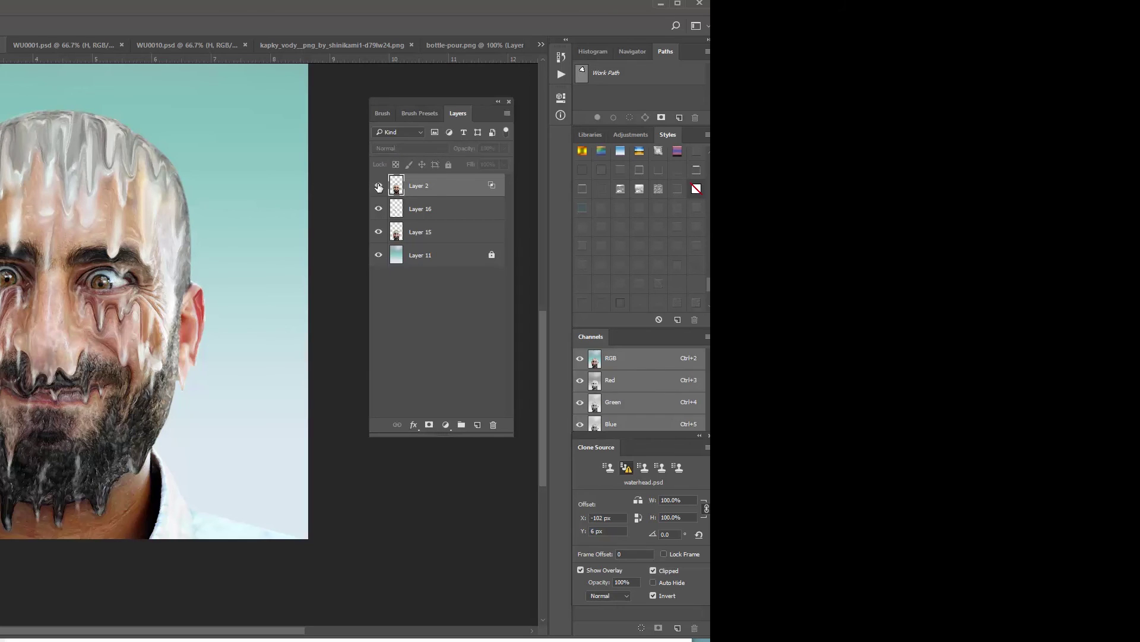
pyautogui.click(379, 186)
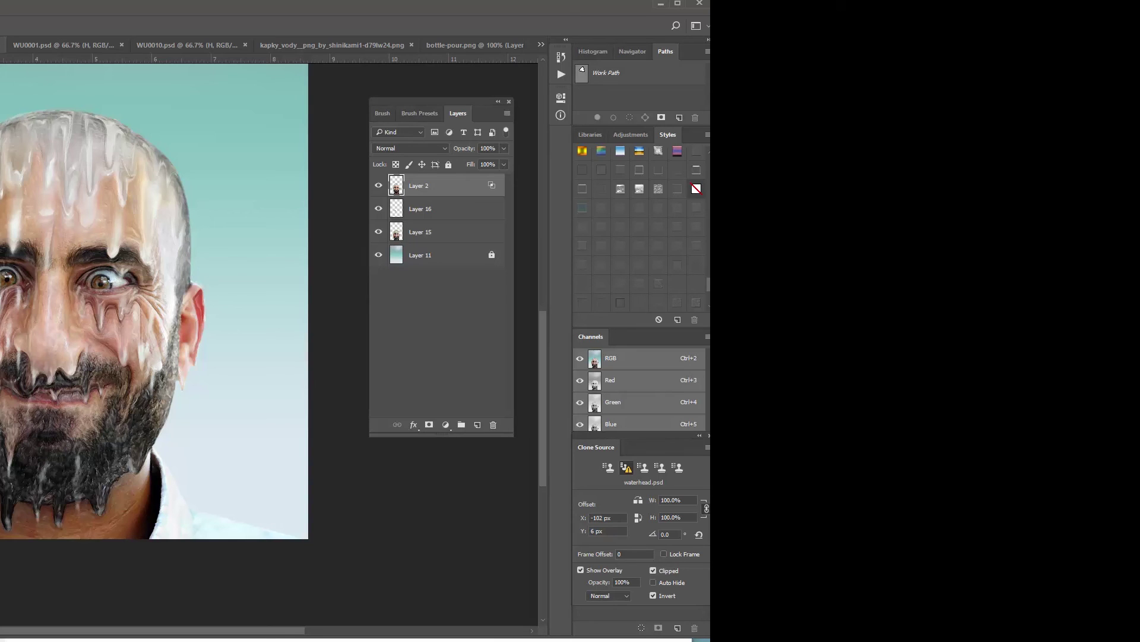
# - Duplicate Layer 2 as Layer 2 copy and move the copy between Layer 15 and Layer 11
pyautogui.rightClick(445, 189)
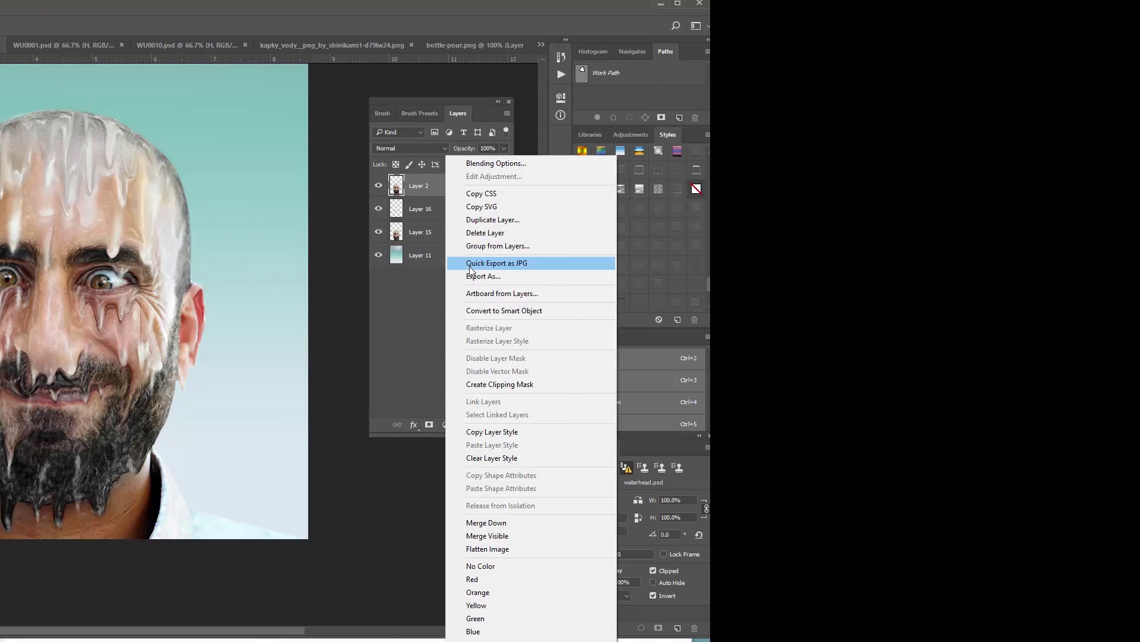
pyautogui.click(475, 221)
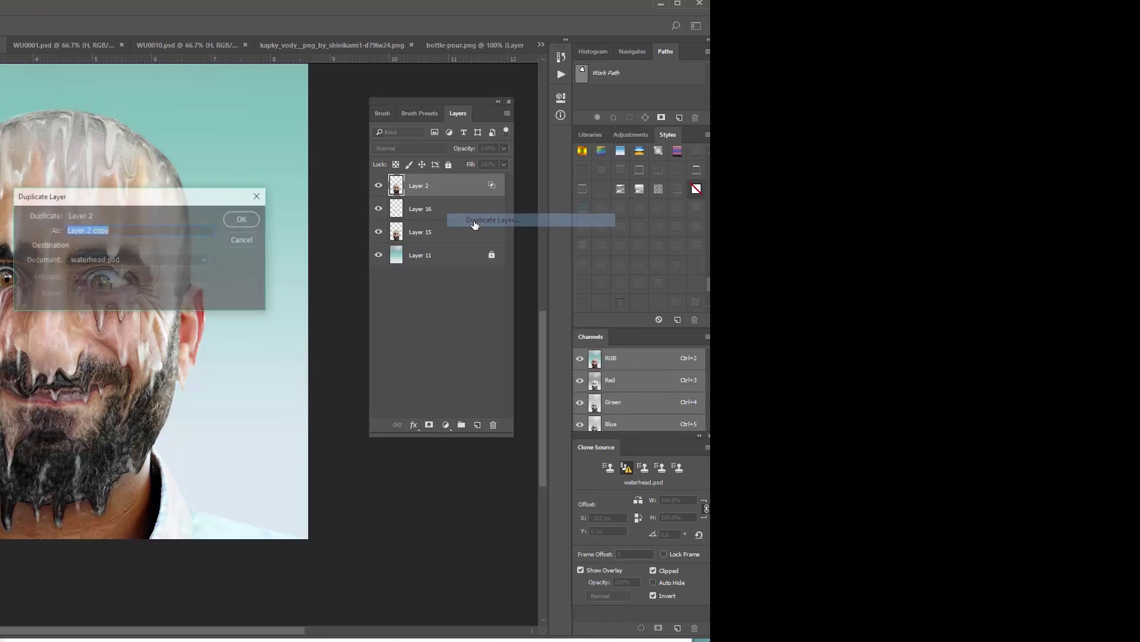
pyautogui.click(242, 220)
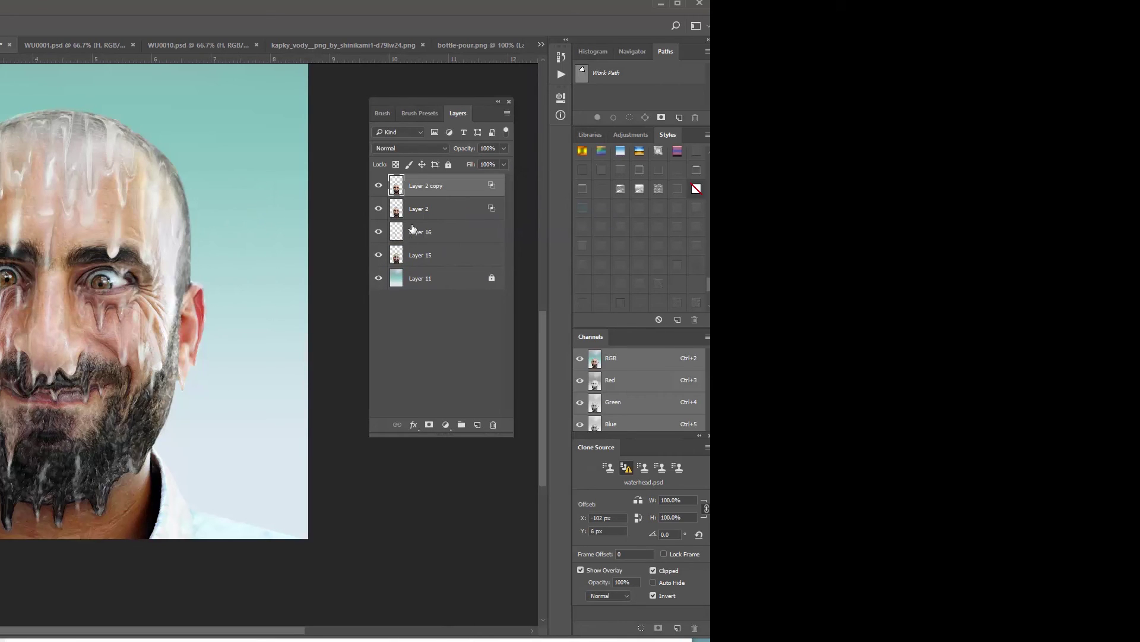
pyautogui.moveTo(426, 190); pyautogui.dragTo(432, 270)
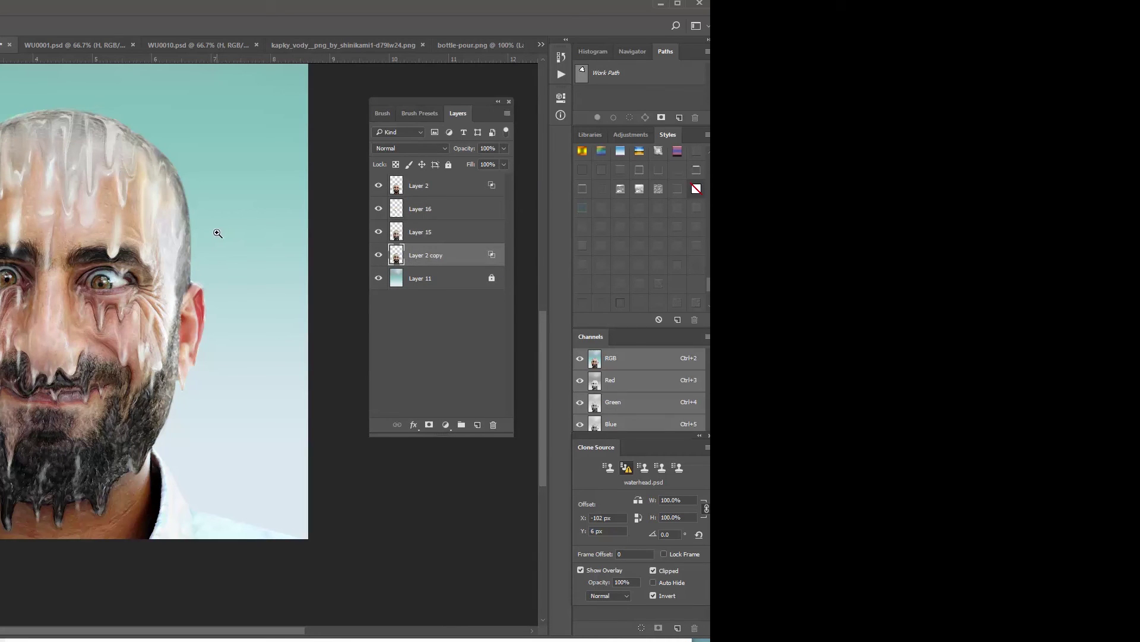
# - Stamp all visible layers into a new merged layer and move it to the top of the layer stack
pyautogui.click(425, 230)
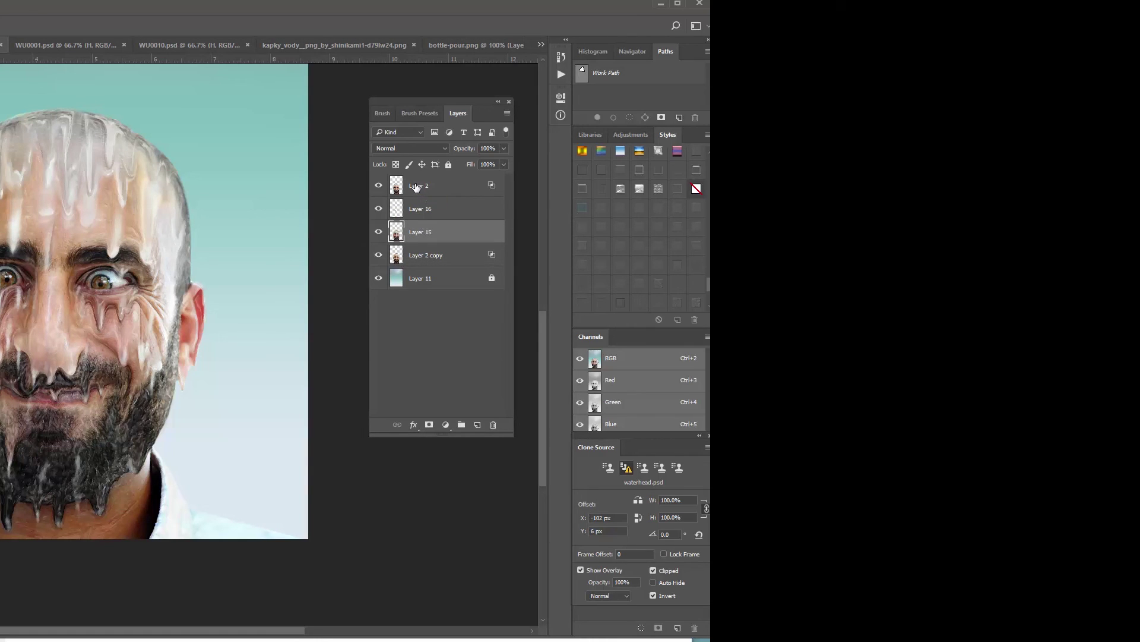
pyautogui.hotkey('ctrl', 'alt', 'shift', 'e')
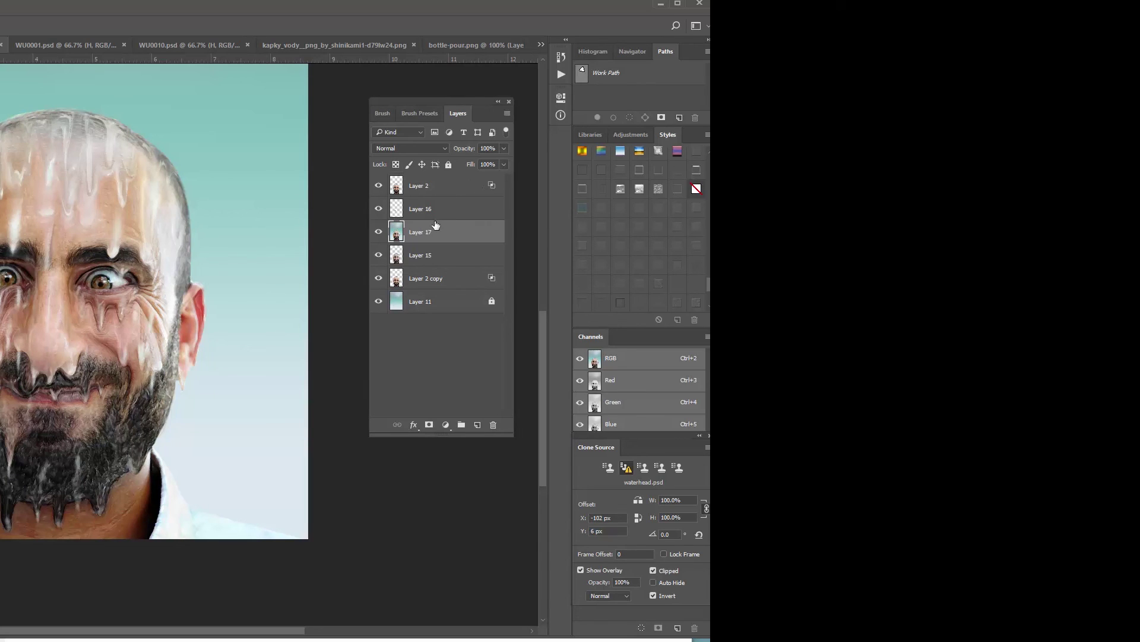
pyautogui.moveTo(436, 183); pyautogui.dragTo(435, 182)
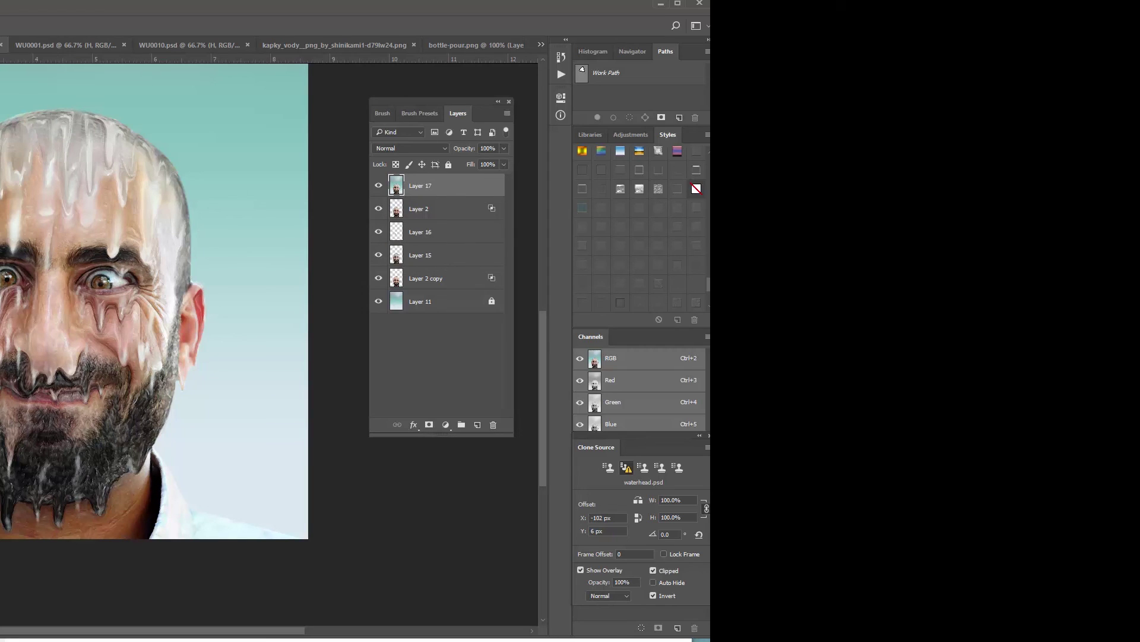
# - Sample a new Healing Brush source on Layer 17 and retouch spots beside the nose and moustache
pyautogui.press('j')
pyautogui.click(141, 321)
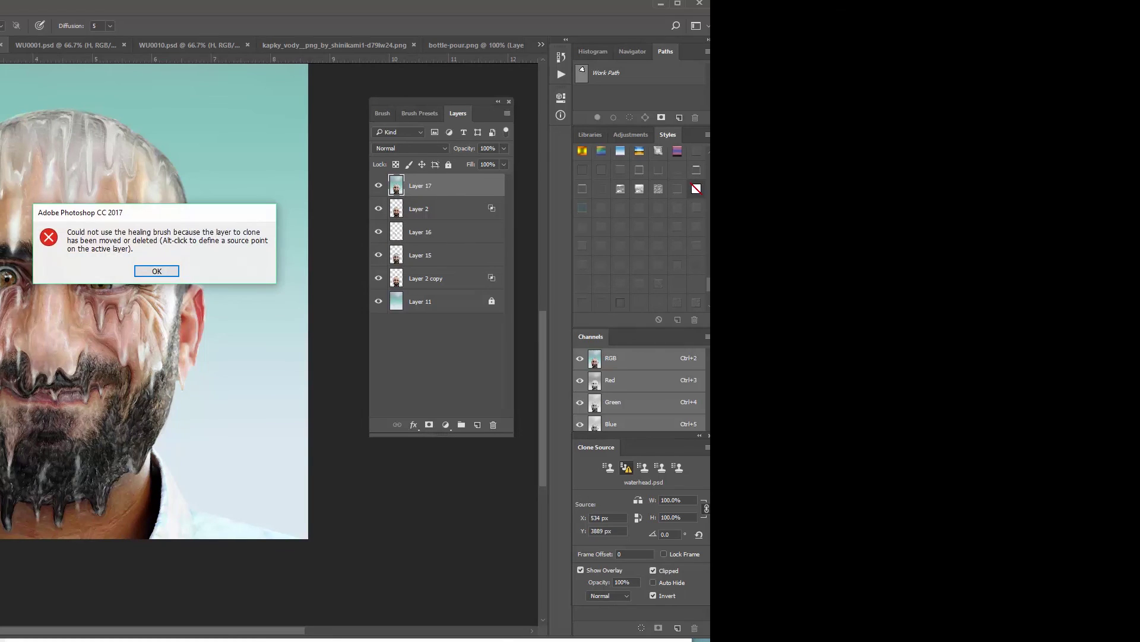
pyautogui.click(140, 273)
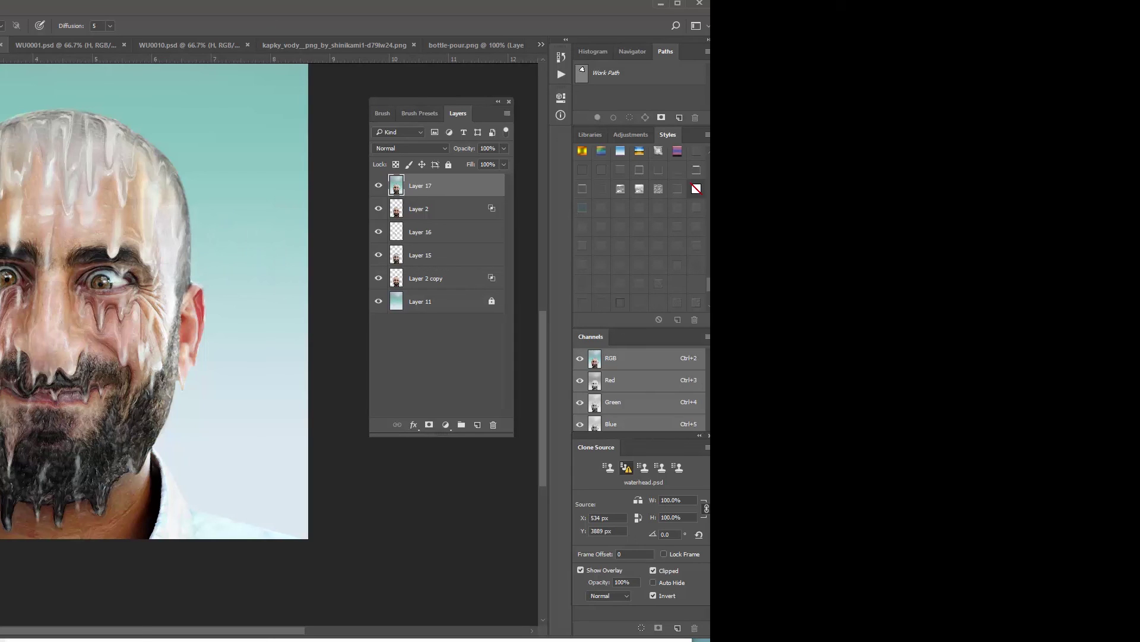
pyautogui.press('super')
pyautogui.press('super')
pyautogui.keyDown('alt'); pyautogui.click(0, 352); pyautogui.keyUp('alt')
pyautogui.click(25, 366)
pyautogui.click(23, 337)
pyautogui.scroll(-2, 12, 535)
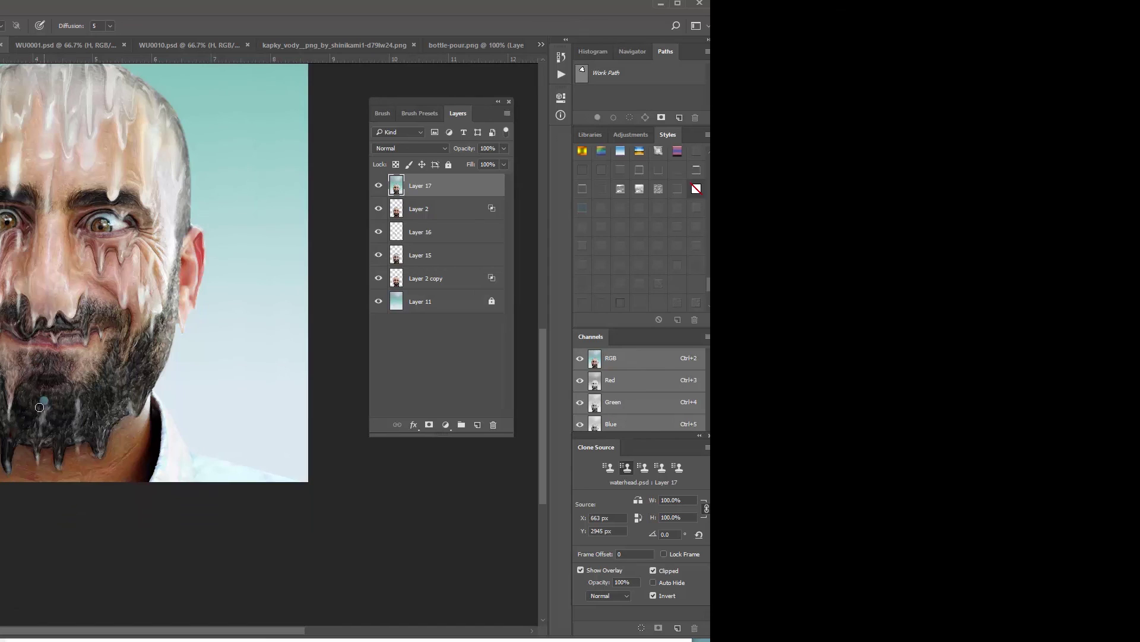
pyautogui.scroll(1, 44, 389)
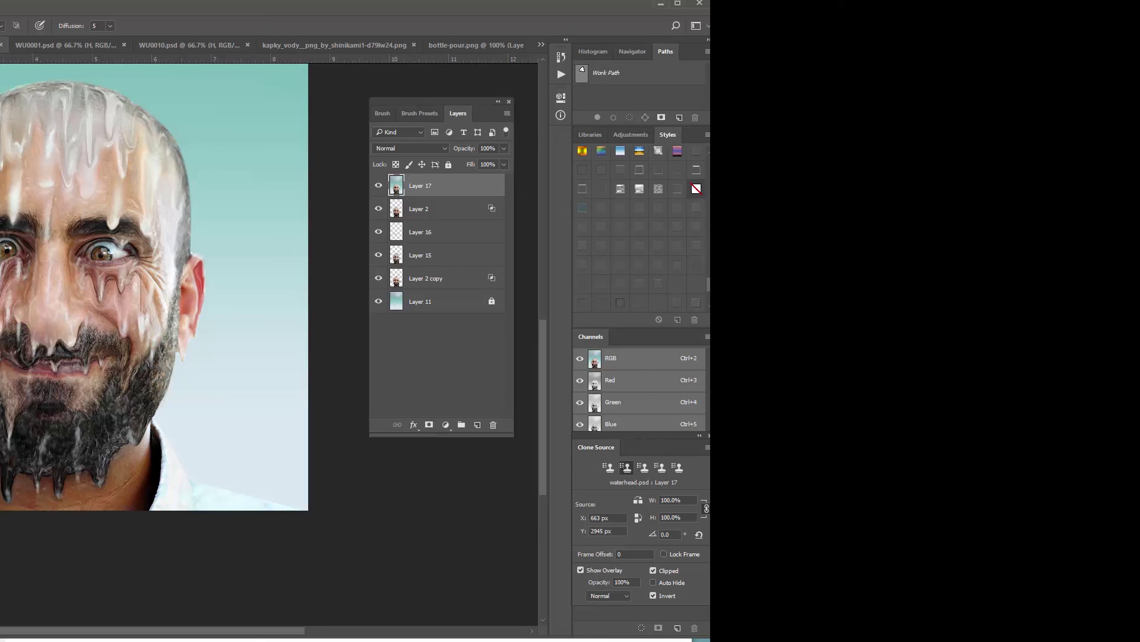
pyautogui.scroll(3, 415, 474)
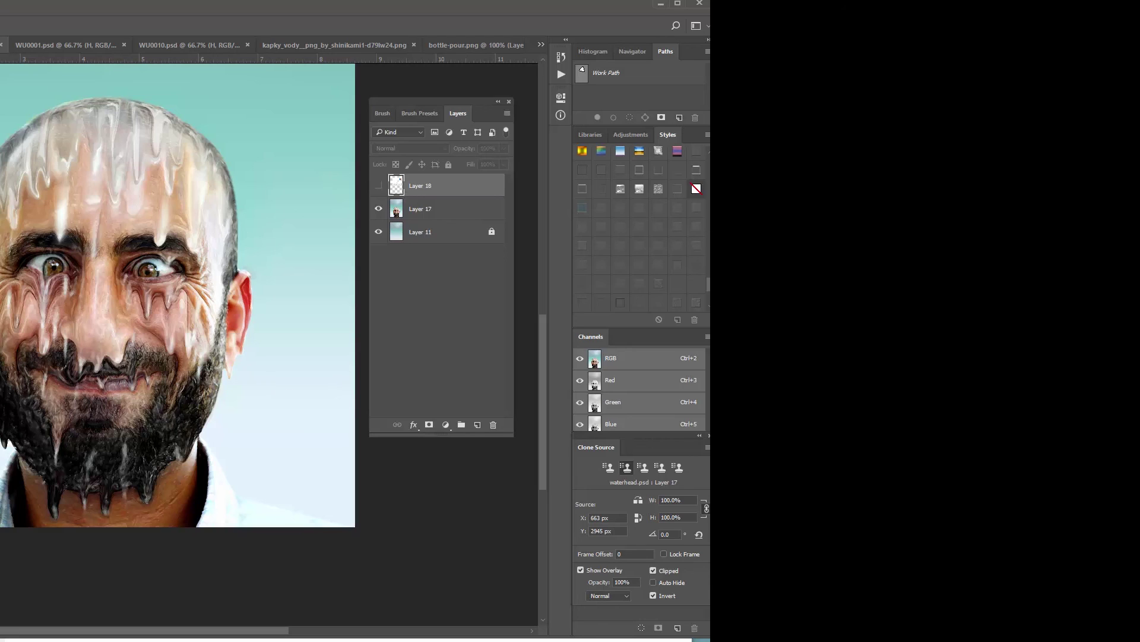
pyautogui.scroll(-1, 16, 552)
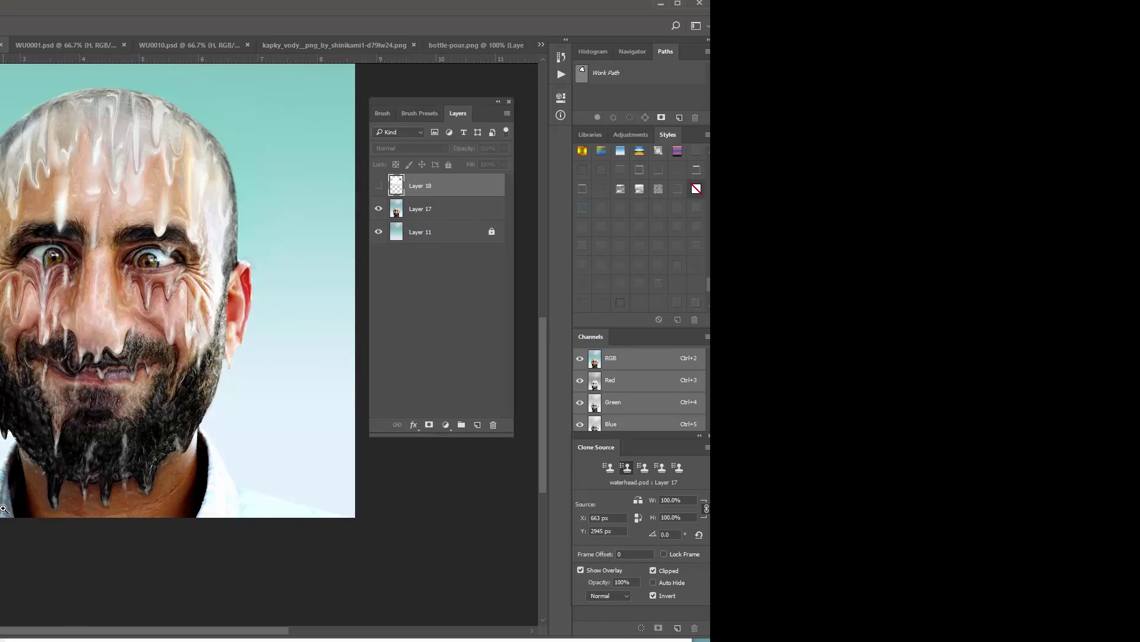
pyautogui.scroll(1, 178, 307)
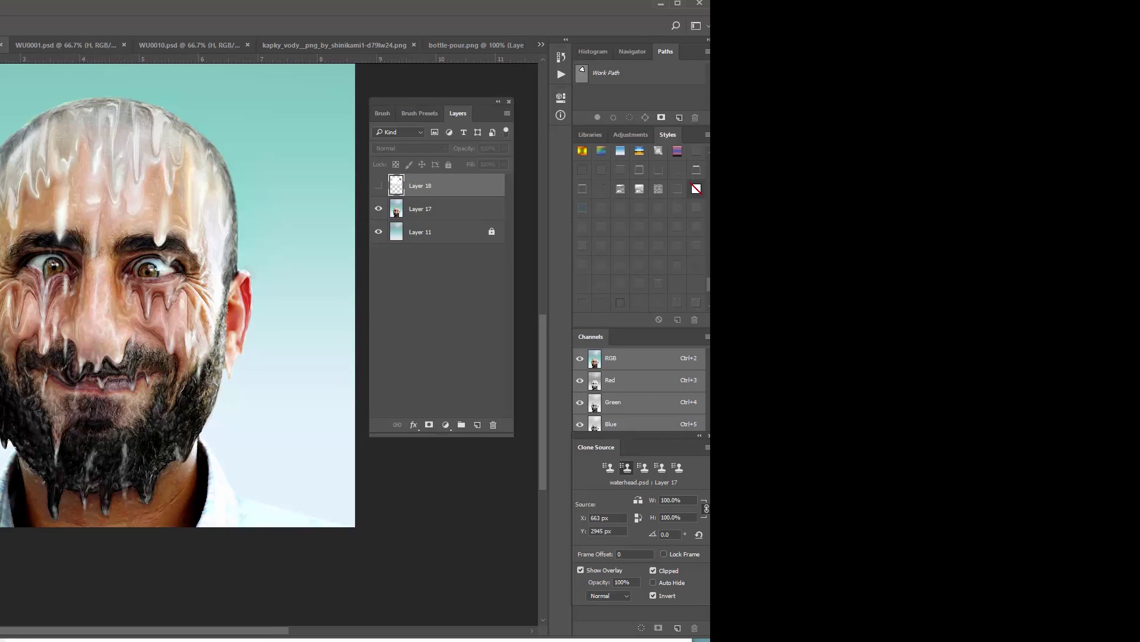
# - Revert the document to the earlier version with the water splash on the untouched head
pyautogui.hotkey('ctrl', 'shift', 'Tab')
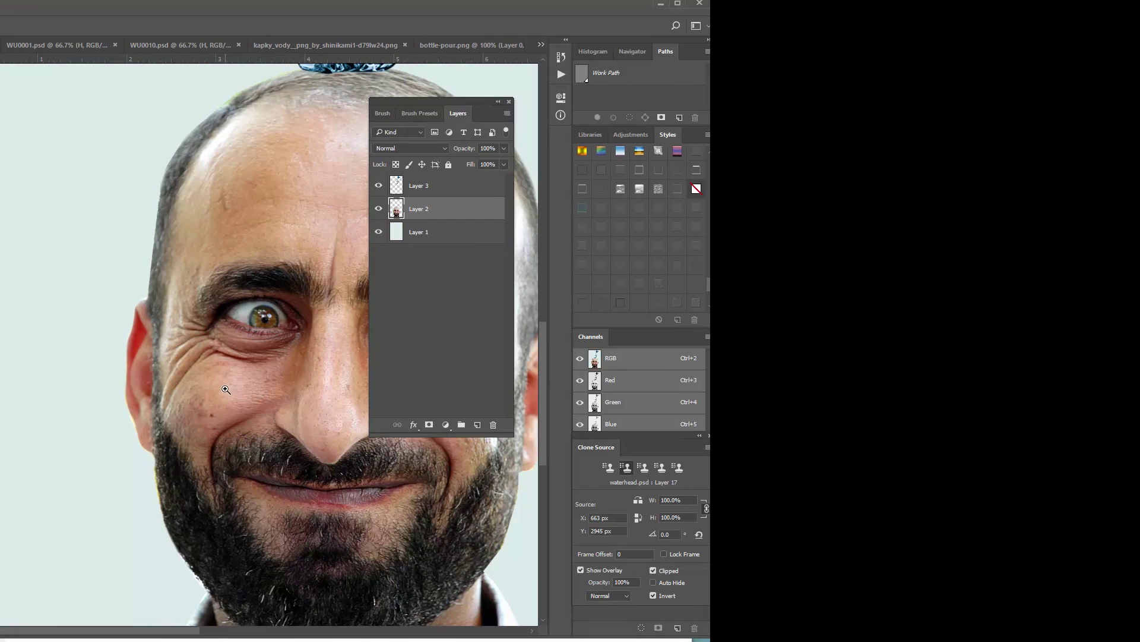
pyautogui.hotkey('ctrl', '-')
pyautogui.hotkey('ctrl', '-')
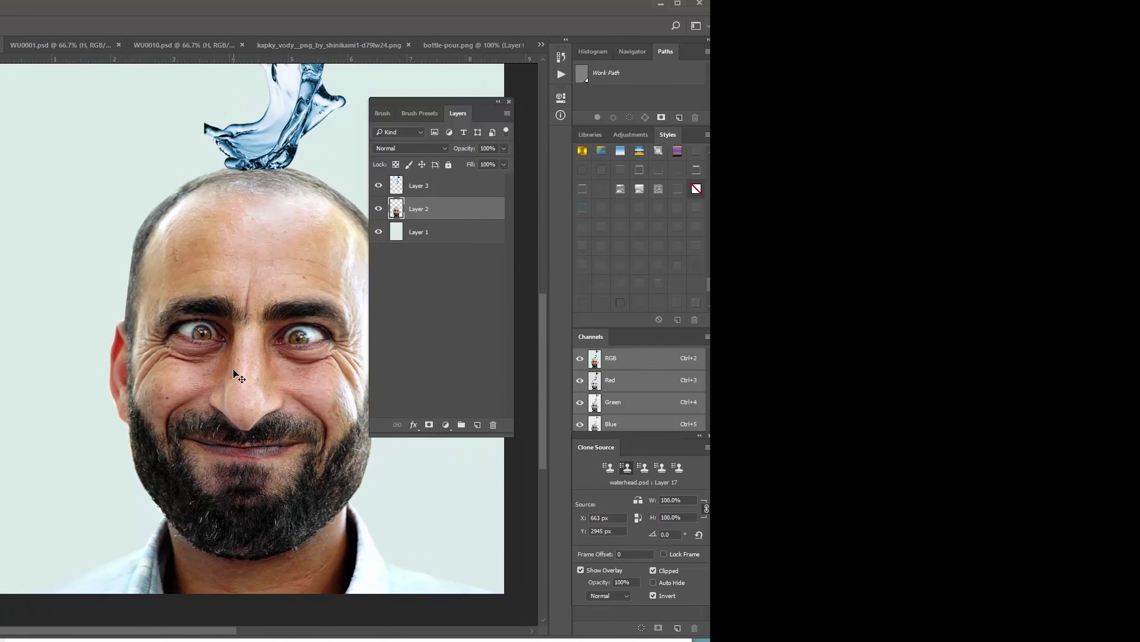
pyautogui.hotkey('ctrl', '-')
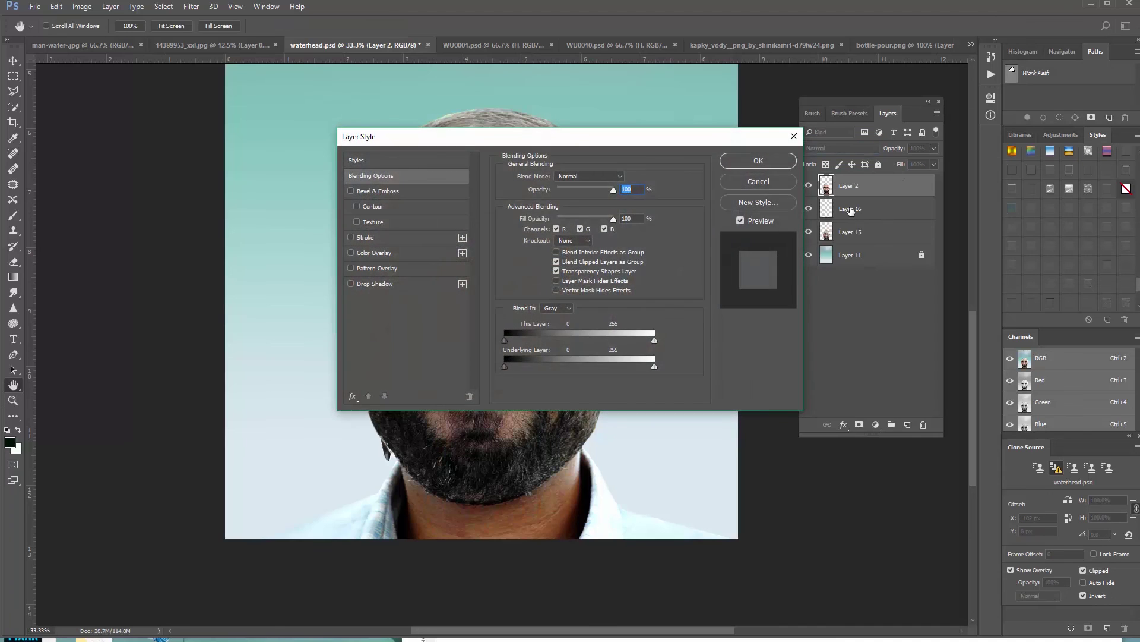
# - In Layer 2's gray Blend If settings, split This Layer's black slider to 57 / 255 and the Underlying Layer's white slider to 84 / 255
pyautogui.moveTo(567, 143); pyautogui.dragTo(953, 114)
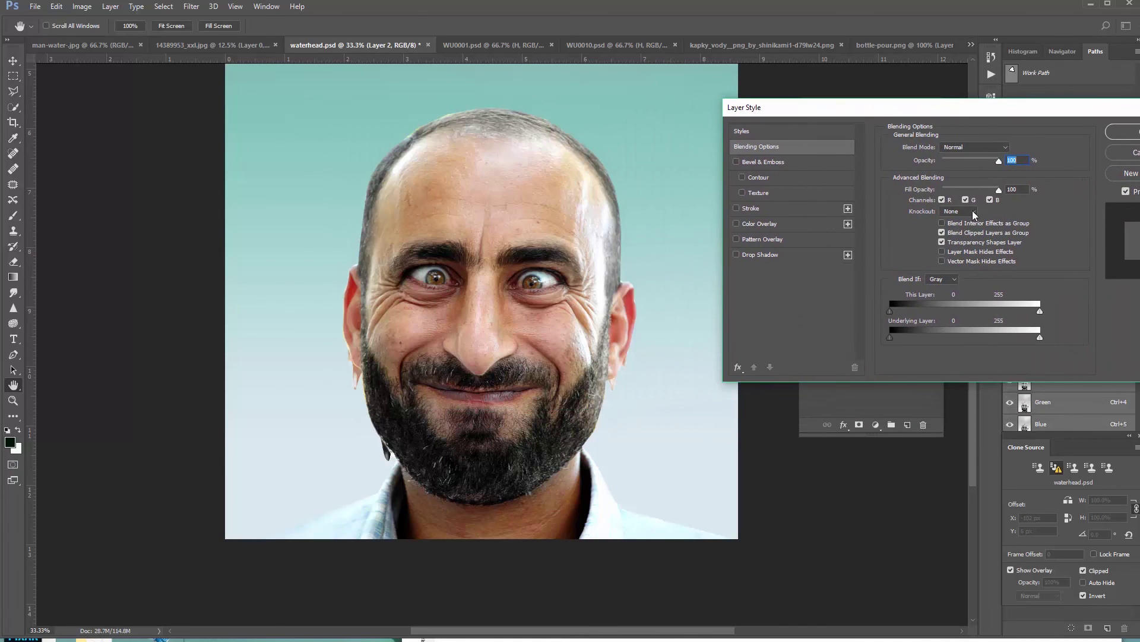
pyautogui.moveTo(891, 311); pyautogui.dragTo(1037, 307)
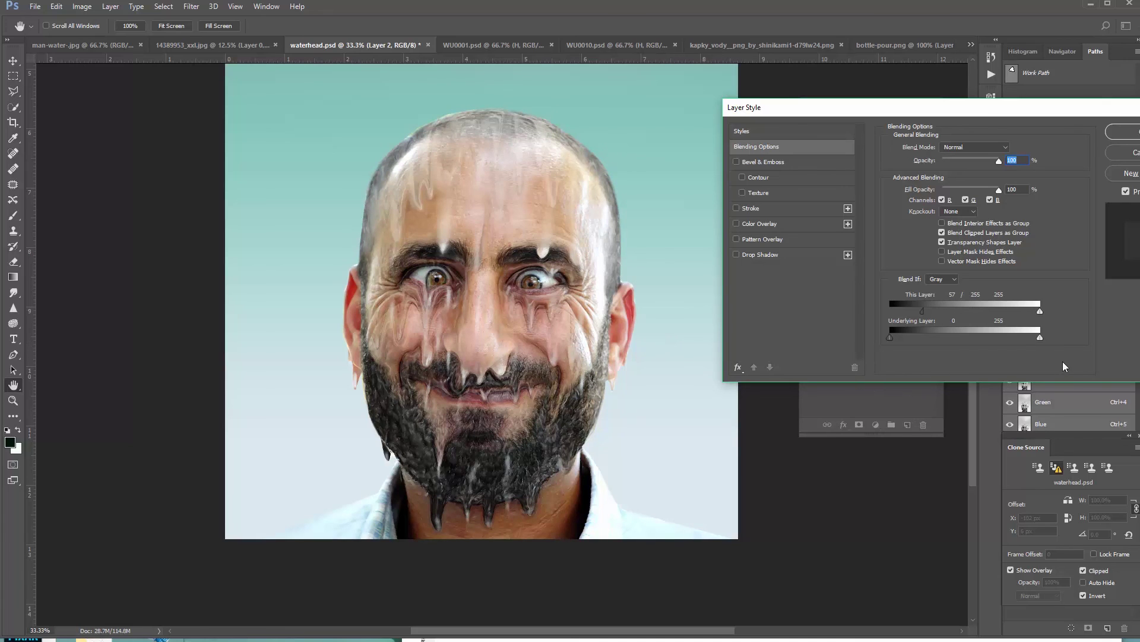
pyautogui.moveTo(1039, 337); pyautogui.dragTo(947, 336)
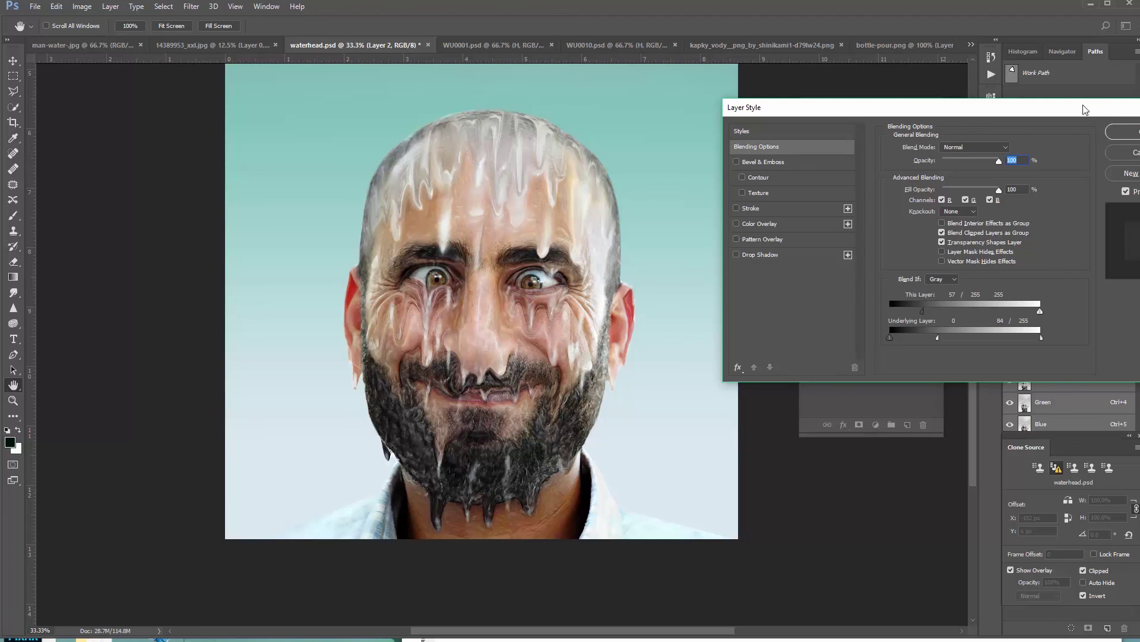
# - Split the Underlying Layer's black slider to 0 / 206, compare the result with the preview off and on, and apply the blending options
pyautogui.moveTo(969, 114); pyautogui.dragTo(898, 82)
pyautogui.press('alt')
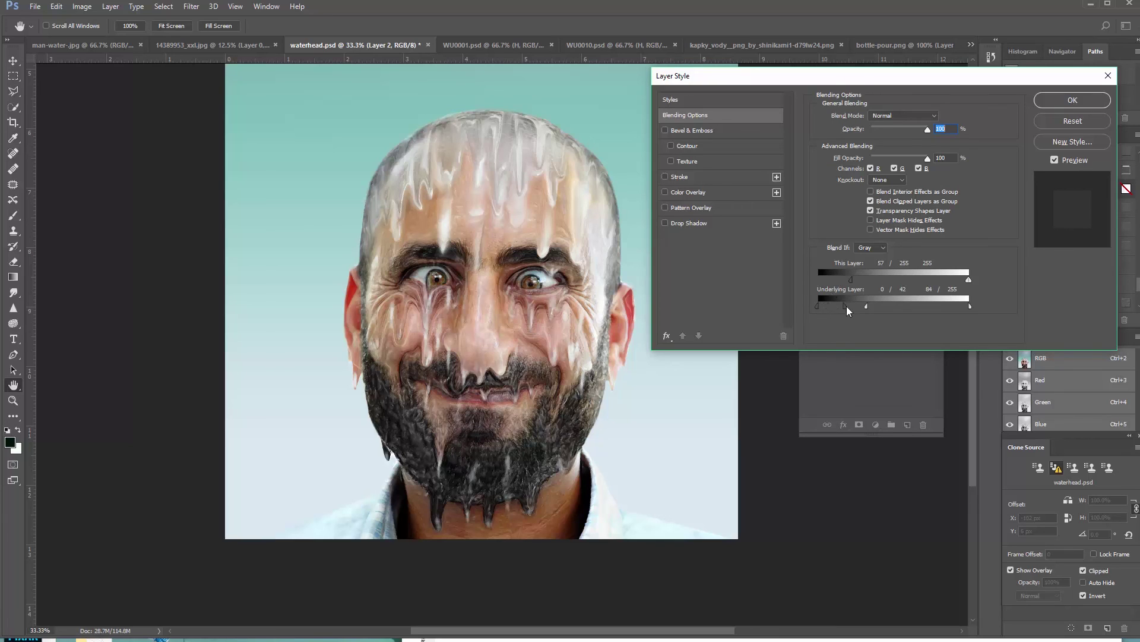
pyautogui.moveTo(878, 308); pyautogui.dragTo(920, 306)
pyautogui.click(1053, 160)
pyautogui.click(1055, 160)
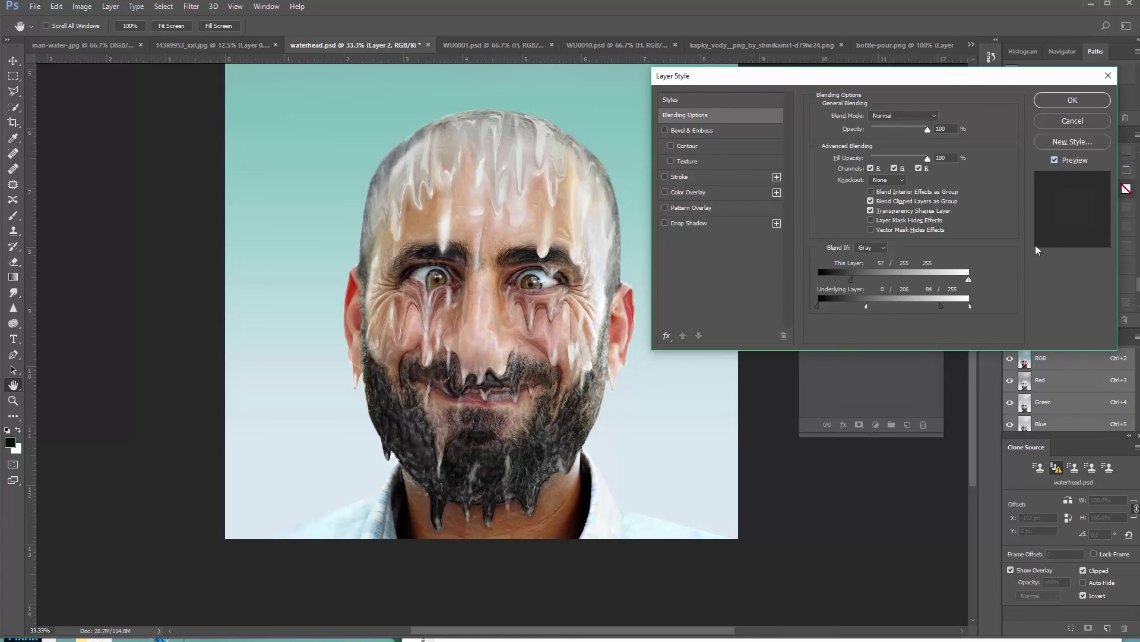
pyautogui.click(1082, 98)
# - Compare the dripping face with Layer 2 hidden and shown
pyautogui.press('z')
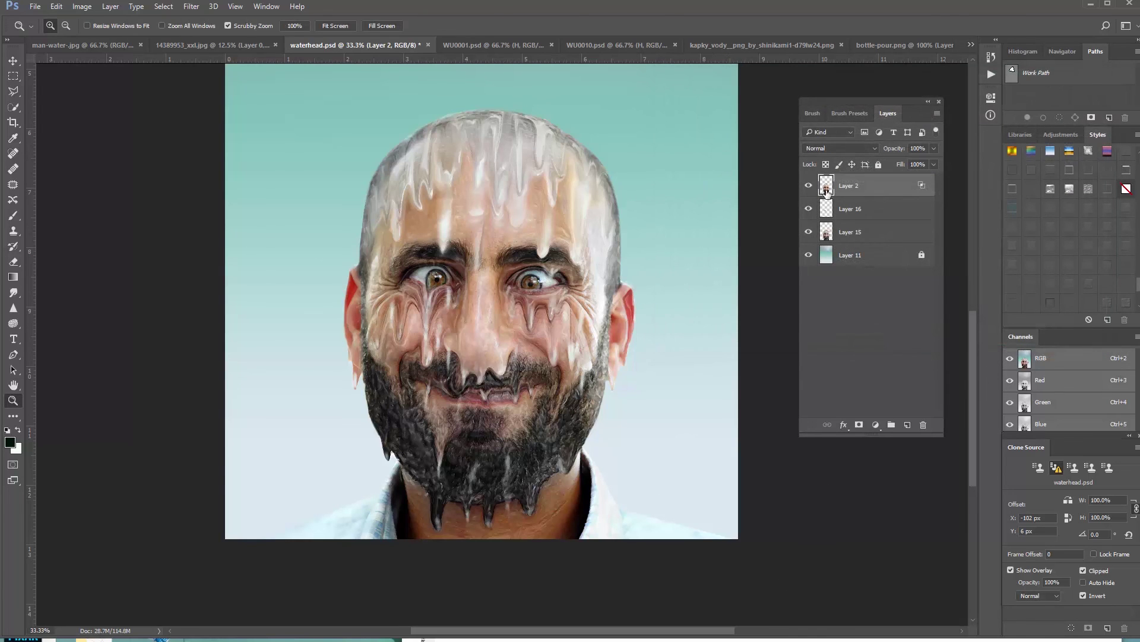
pyautogui.click(809, 186)
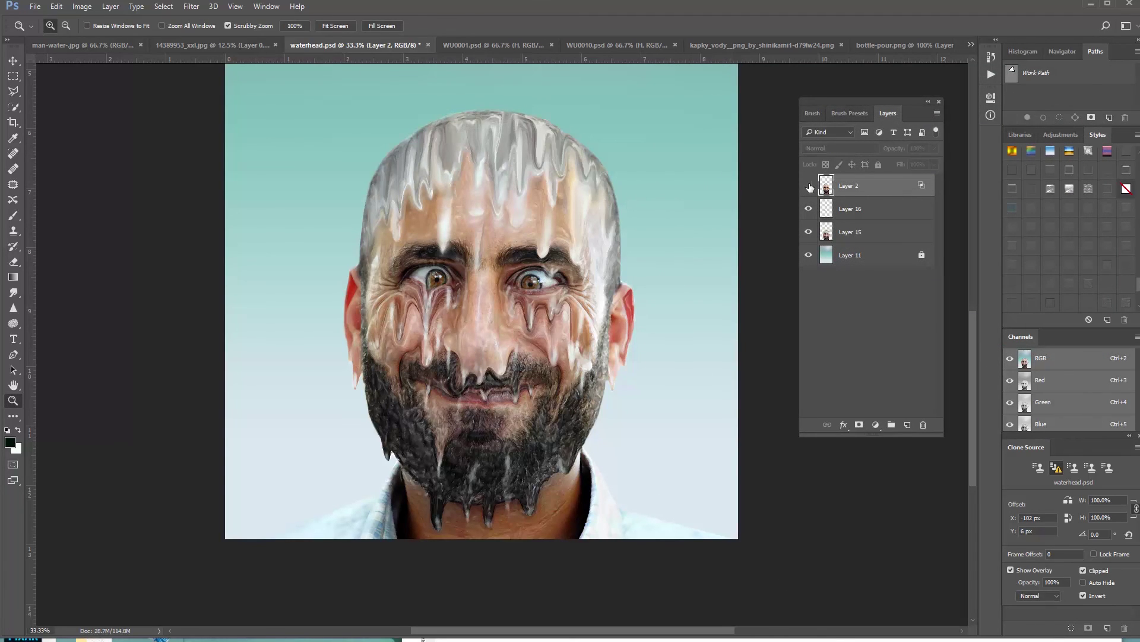
pyautogui.click(809, 186)
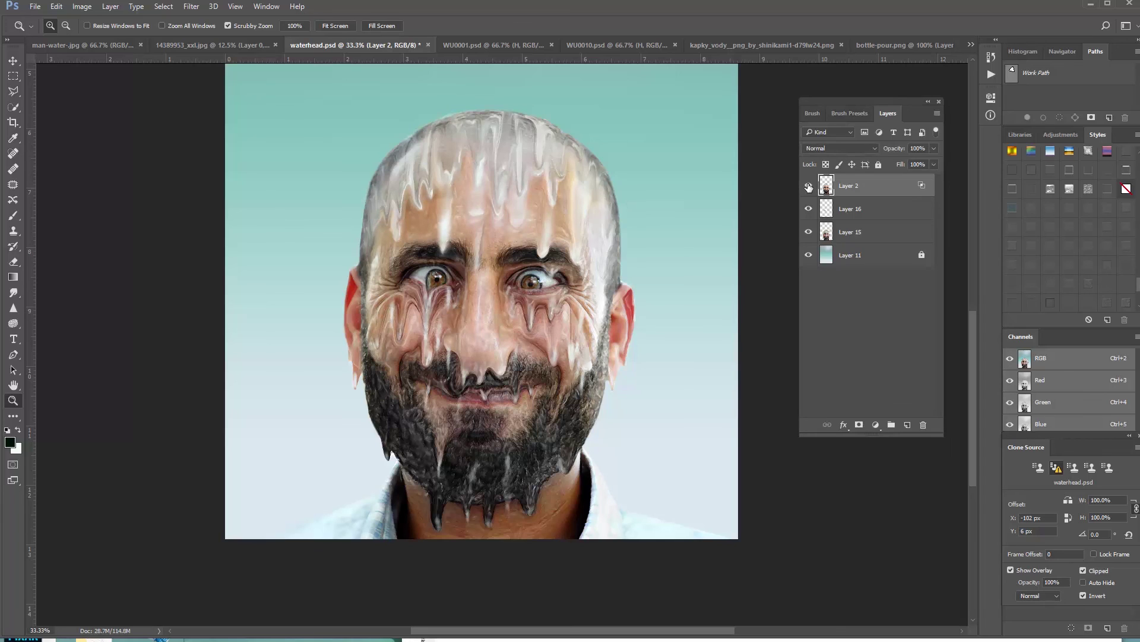
pyautogui.click(809, 187)
pyautogui.click(809, 186)
# - Duplicate Layer 2 as Layer 2 copy and place the copy between Layer 15 and Layer 11
pyautogui.rightClick(875, 188)
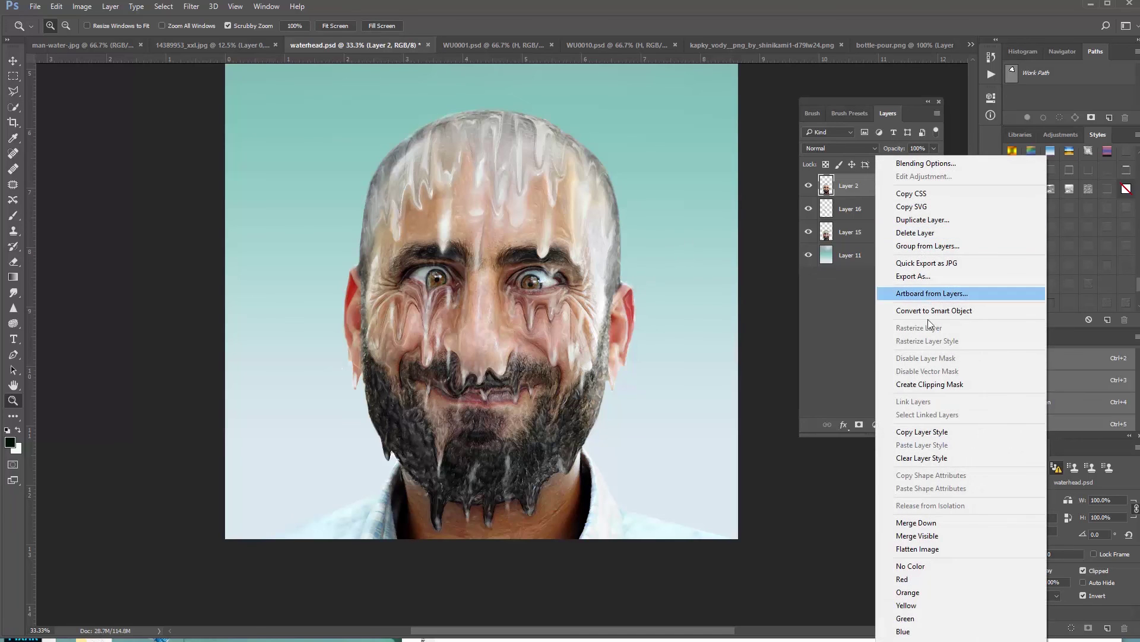
pyautogui.click(907, 221)
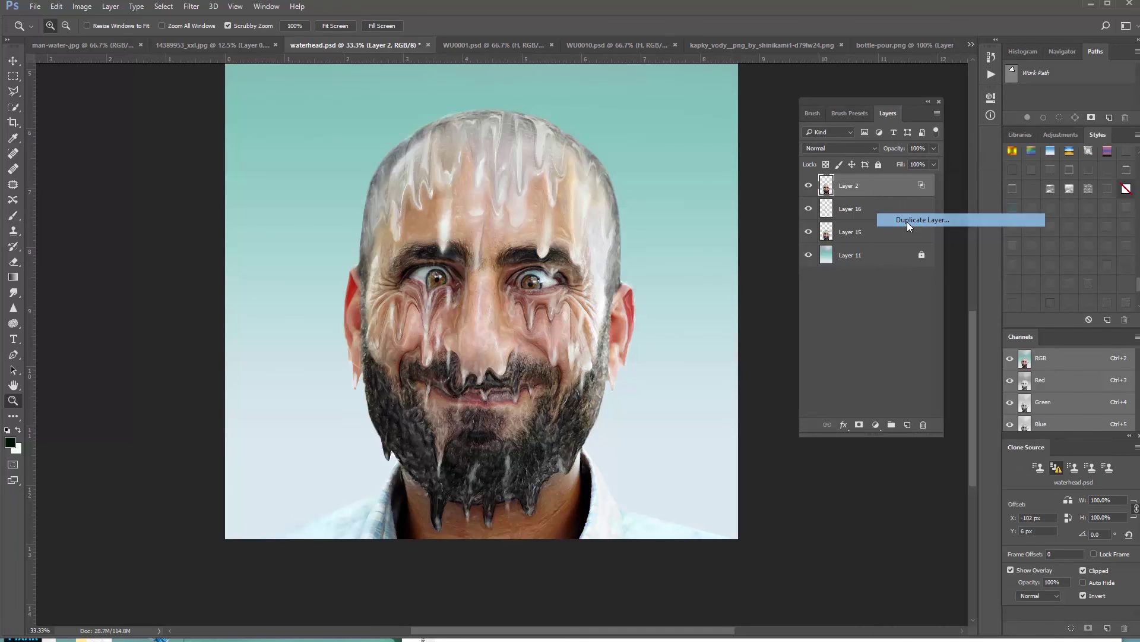
pyautogui.click(669, 218)
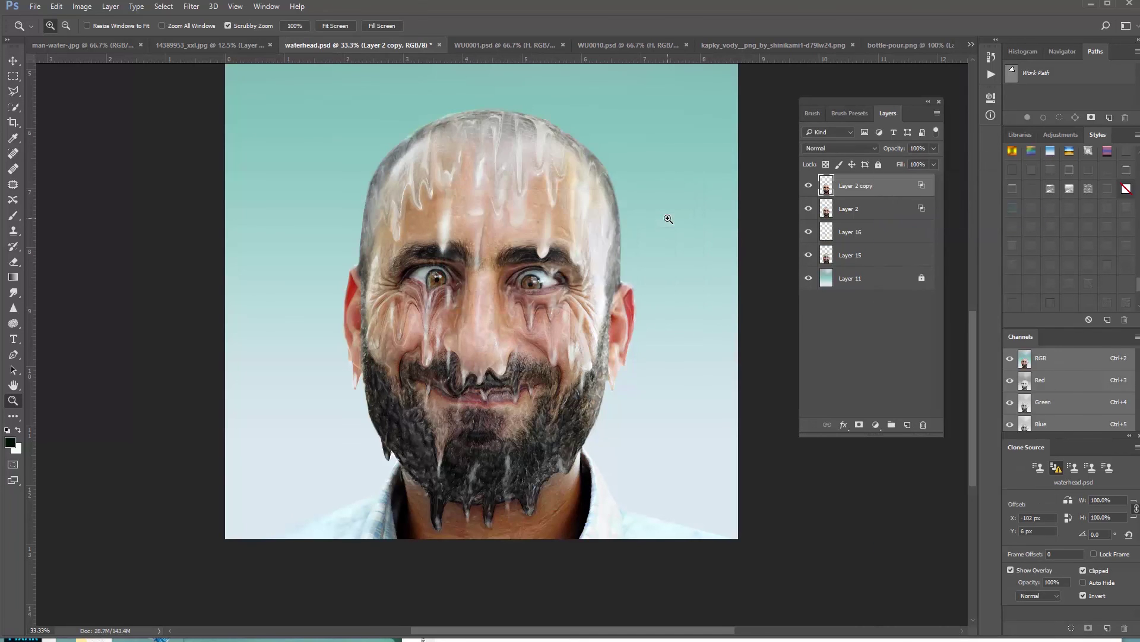
pyautogui.moveTo(857, 187); pyautogui.dragTo(834, 261)
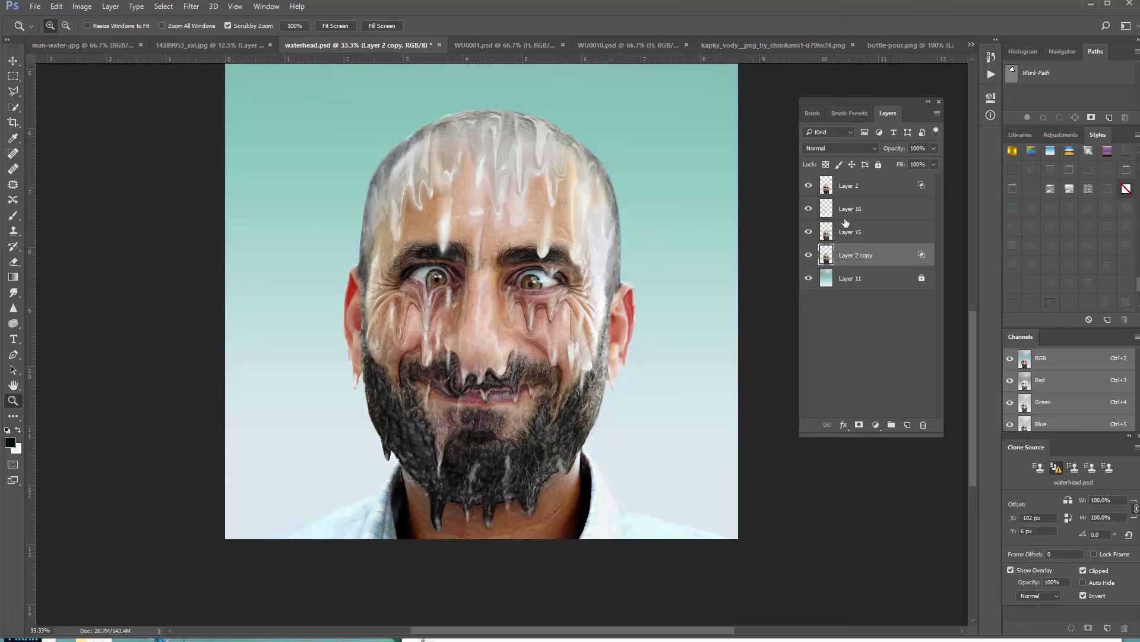
# - Stamp all visible layers into a new layer above Layer 15 and move it to the top of the stack
pyautogui.click(856, 231)
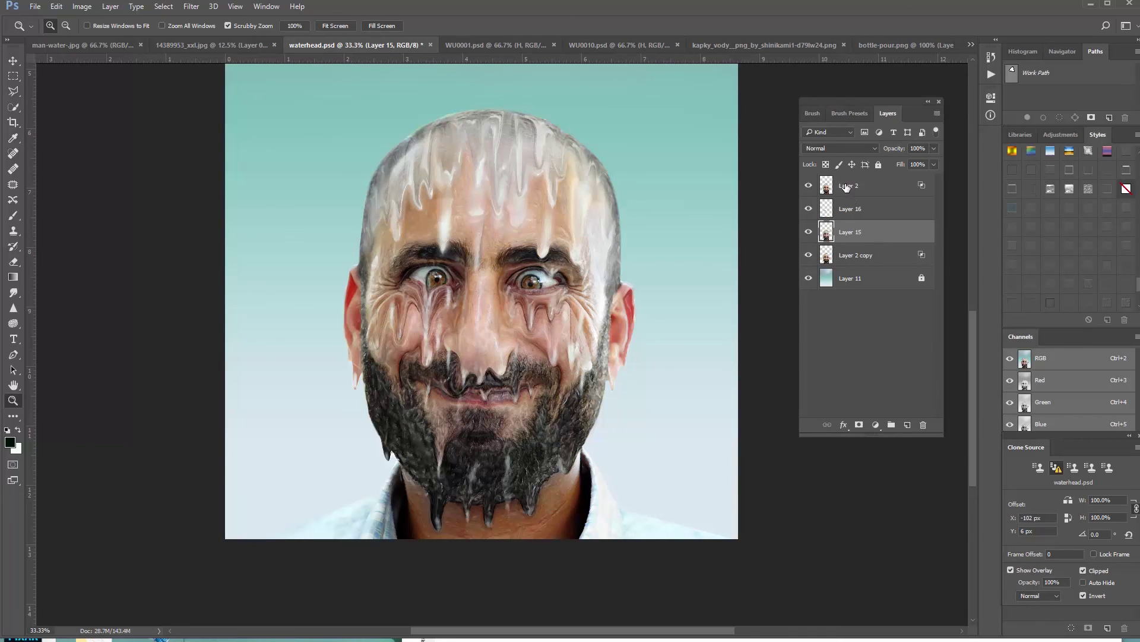
pyautogui.hotkey('ctrl', 'shift', 'alt', 'e')
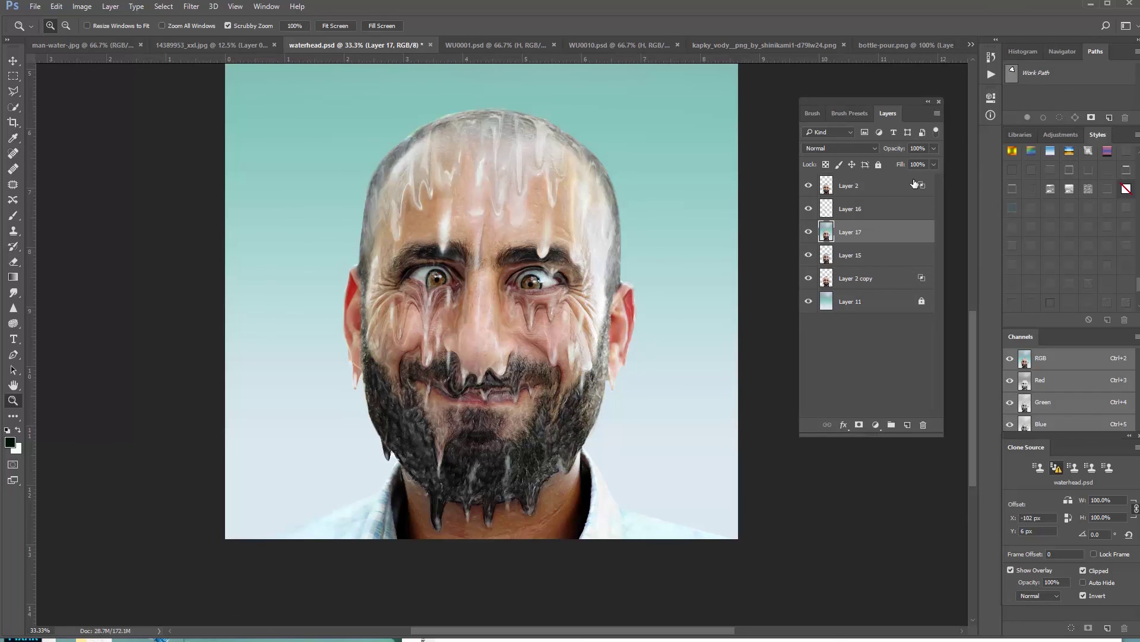
pyautogui.moveTo(864, 230); pyautogui.dragTo(864, 183)
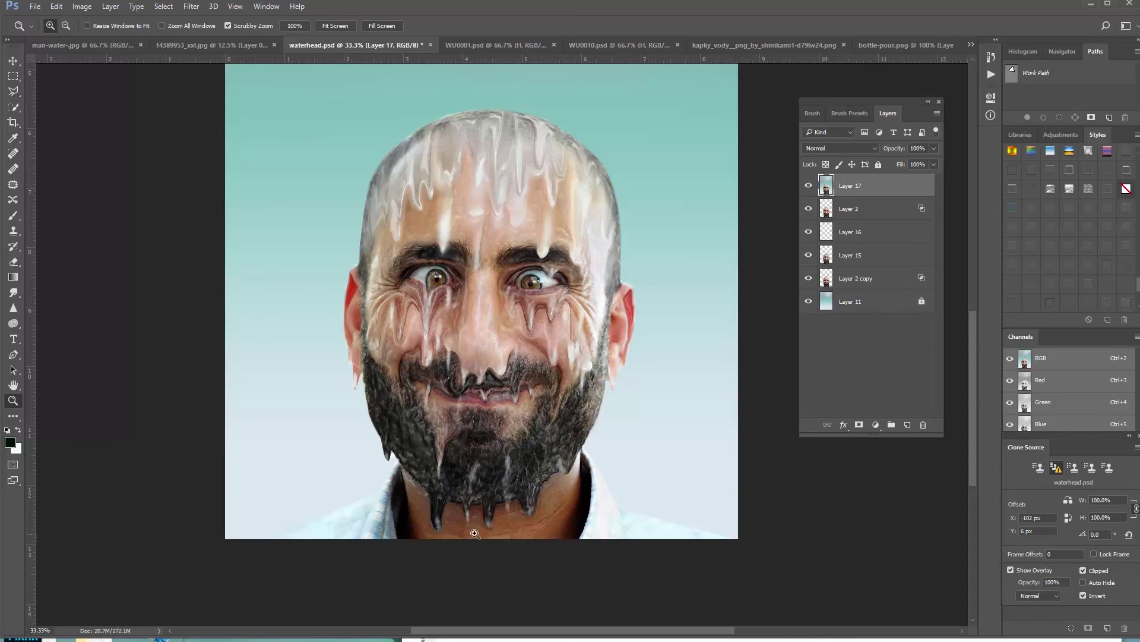
# - Sample a Healing Brush source on Layer 17 beside the ear lobe and retouch spots below that ear and on the opposite cheek
pyautogui.click(13, 169)
pyautogui.click(360, 371)
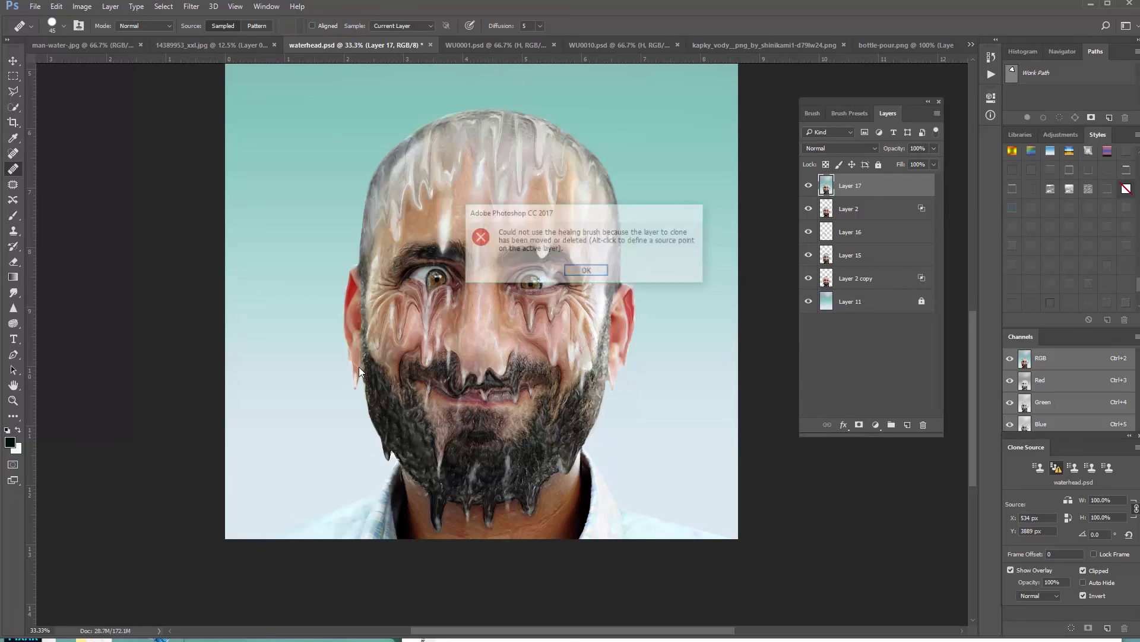
pyautogui.click(579, 271)
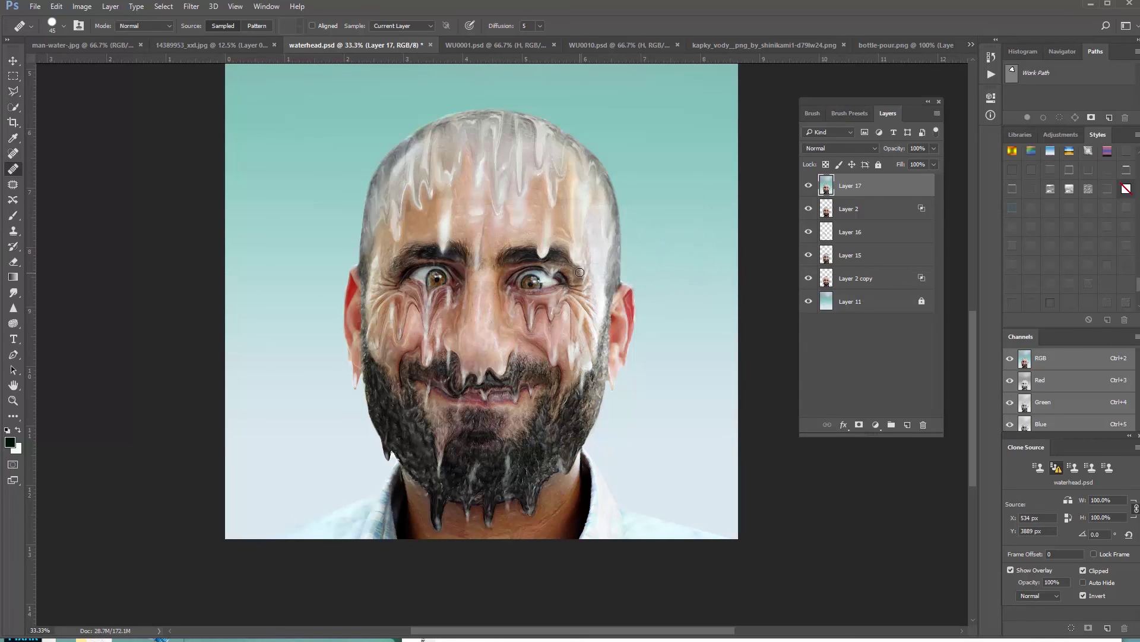
pyautogui.press('super')
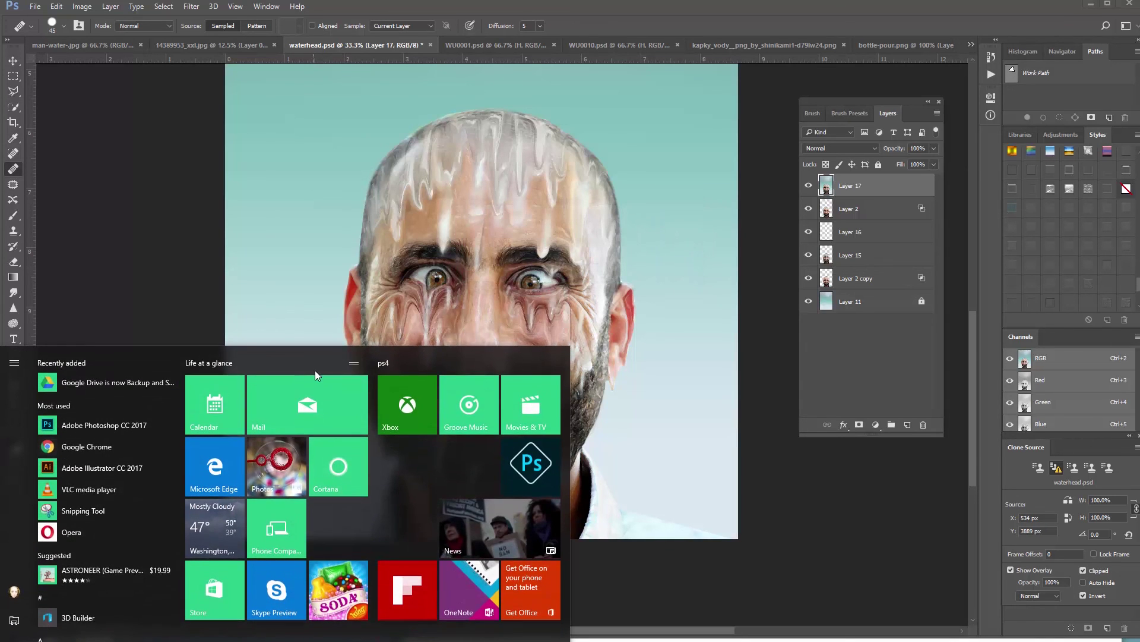
pyautogui.press('super')
pyautogui.keyDown('alt'); pyautogui.click(356, 355); pyautogui.keyUp('alt')
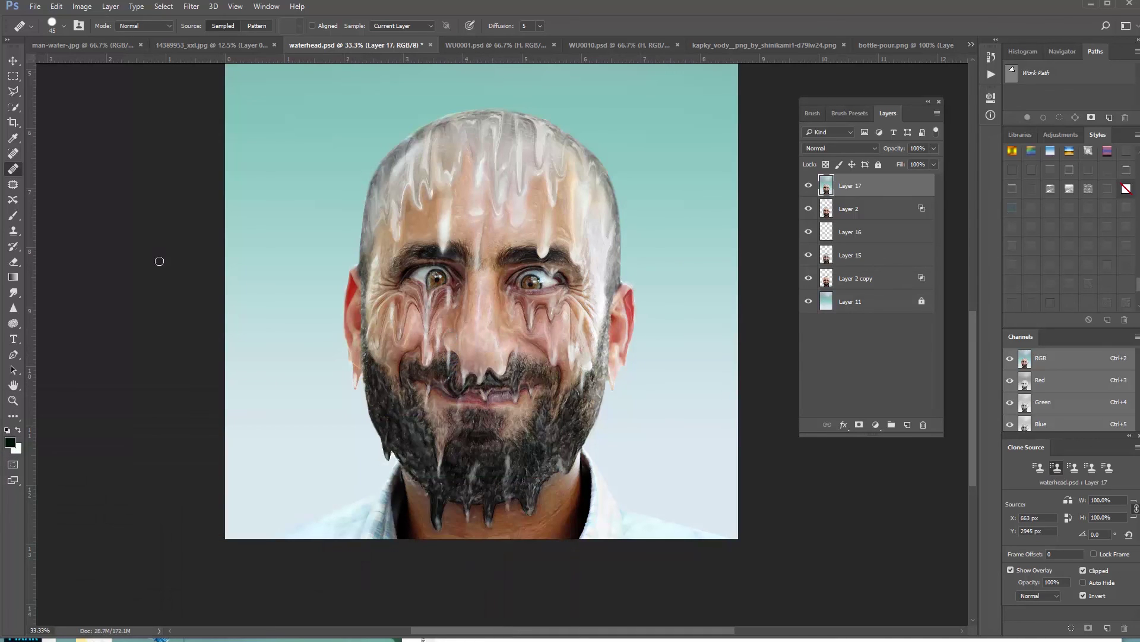
pyautogui.click(358, 368)
pyautogui.scroll(-2, 439, 604)
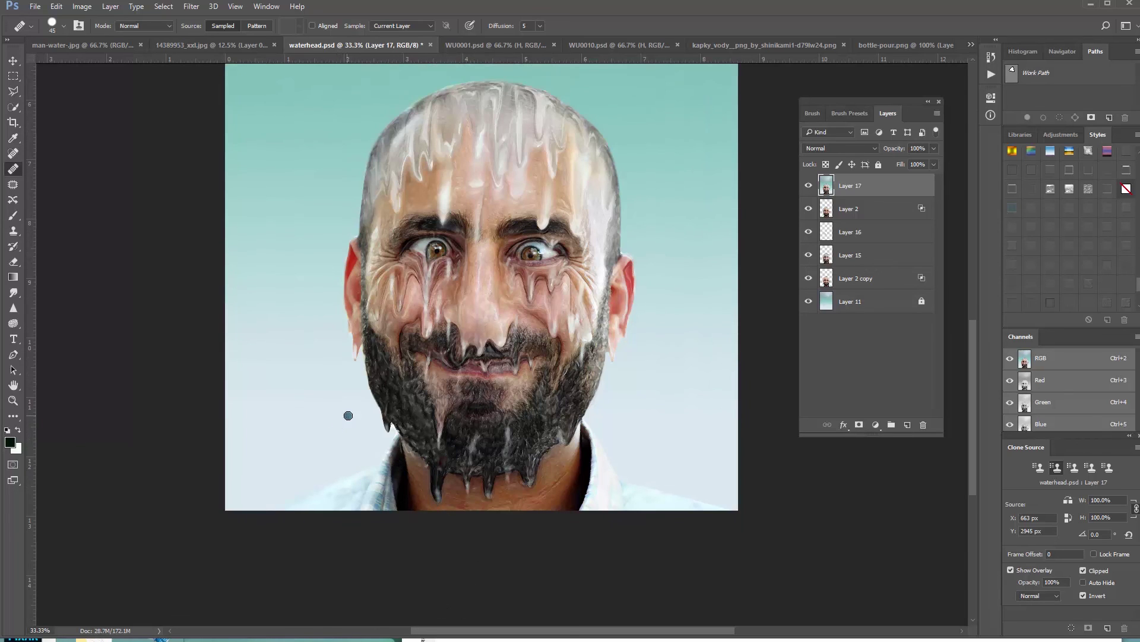
pyautogui.click(591, 332)
pyautogui.scroll(3, 720, 564)
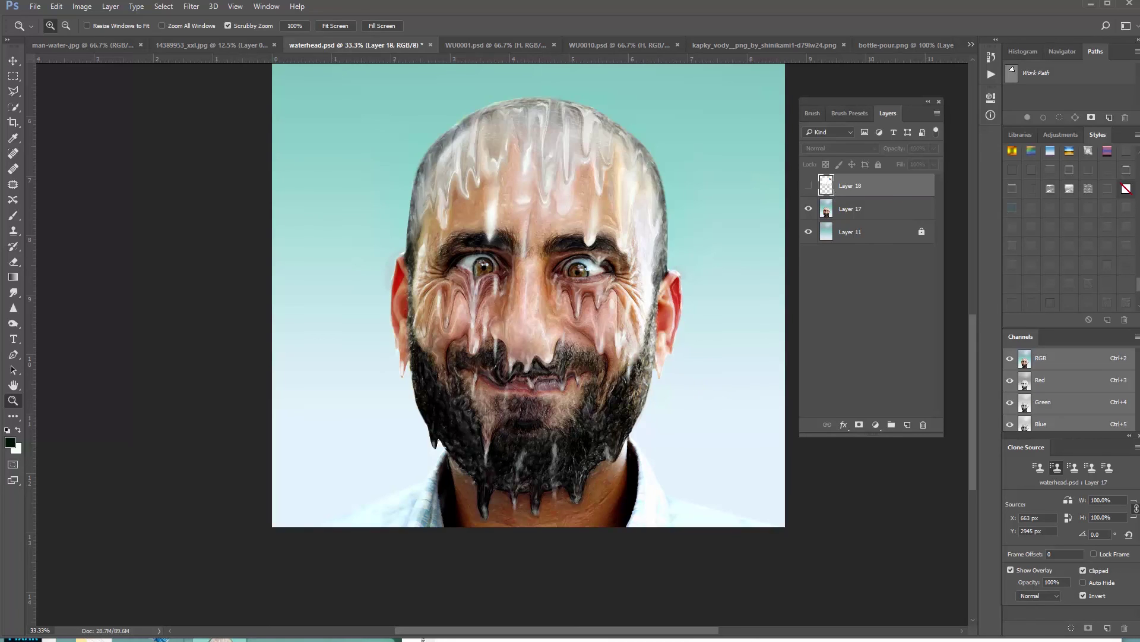
pyautogui.scroll(-1, 441, 537)
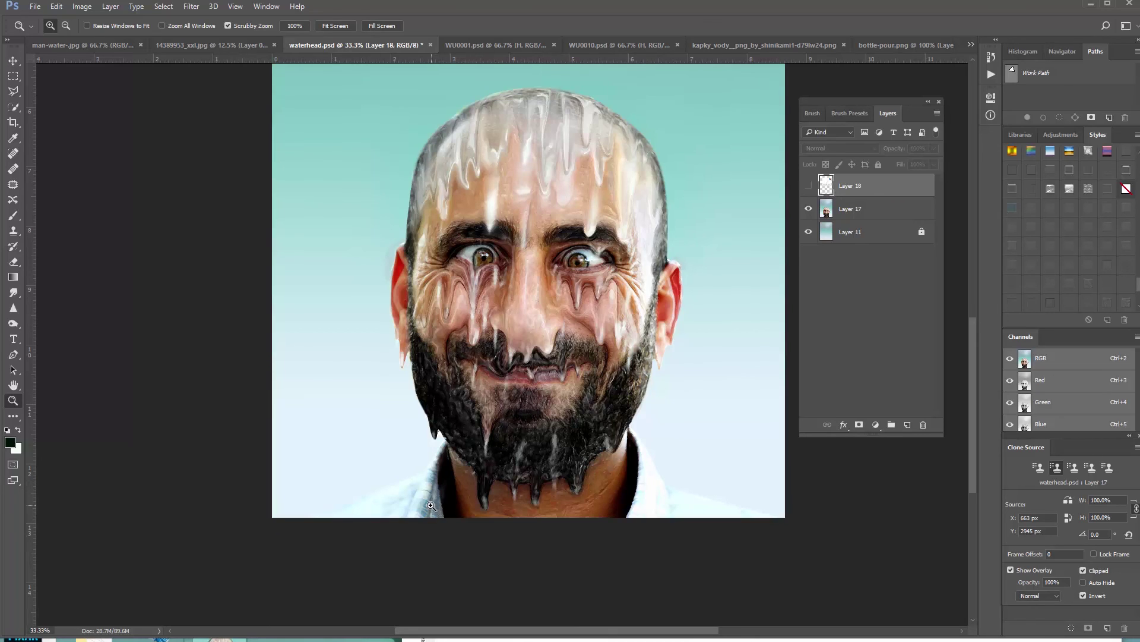
pyautogui.scroll(1, 335, 438)
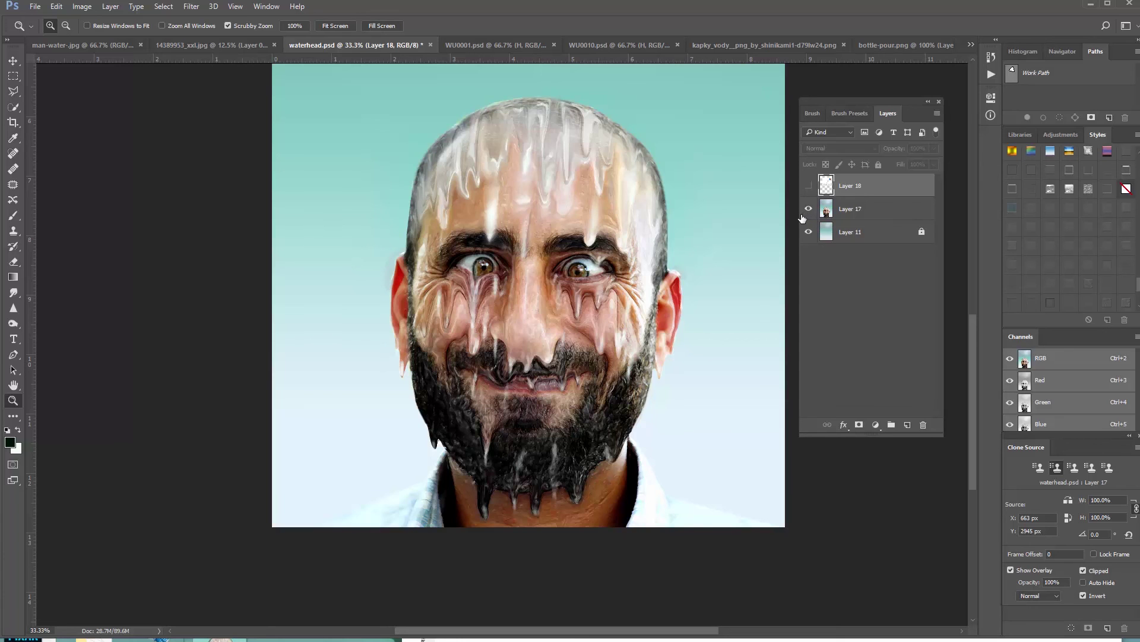
# - Revert waterhead.psd to its last saved version and hide Layer 3 with the bottle and pouring water
pyautogui.click(35, 6)
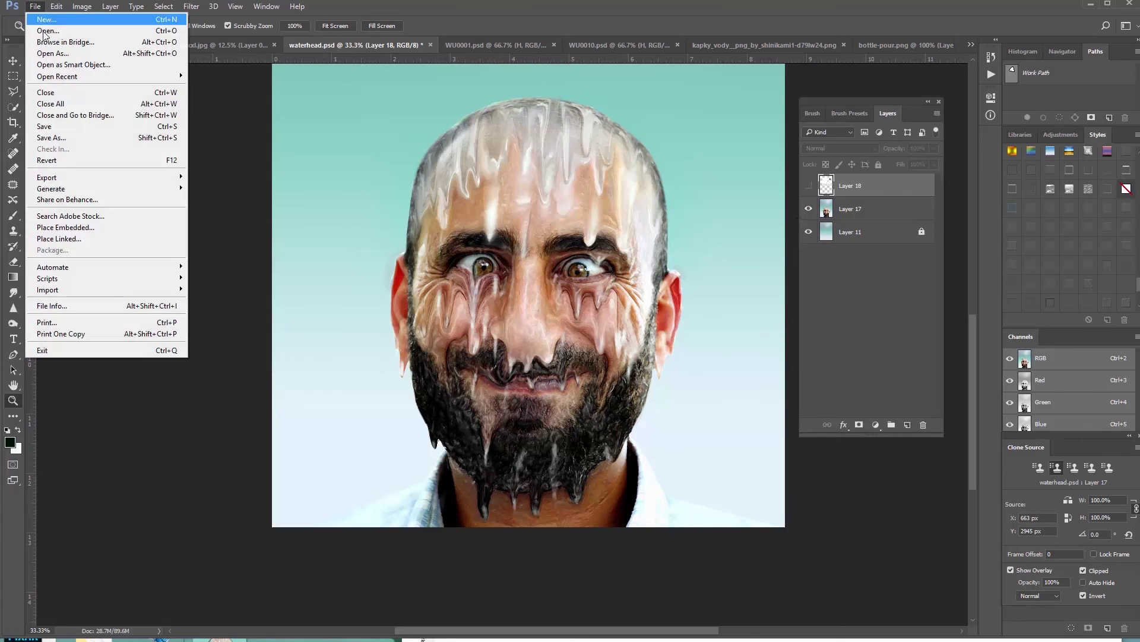
pyautogui.click(59, 161)
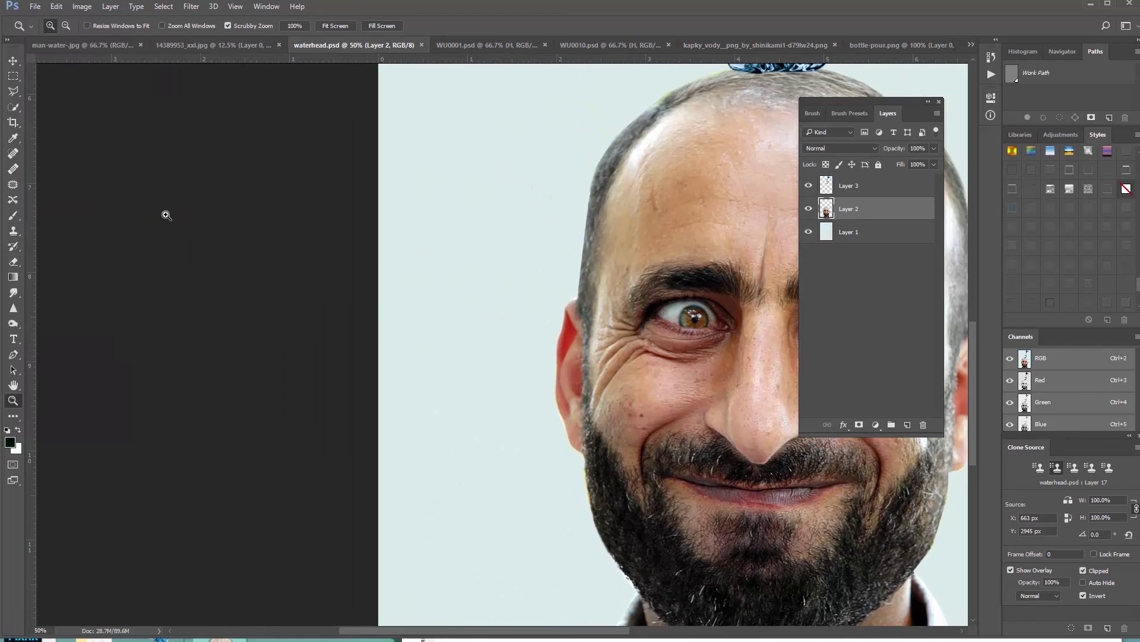
pyautogui.keyDown('alt'); pyautogui.click(665, 370); pyautogui.keyUp('alt')
pyautogui.keyDown('alt'); pyautogui.click(664, 370); pyautogui.keyUp('alt')
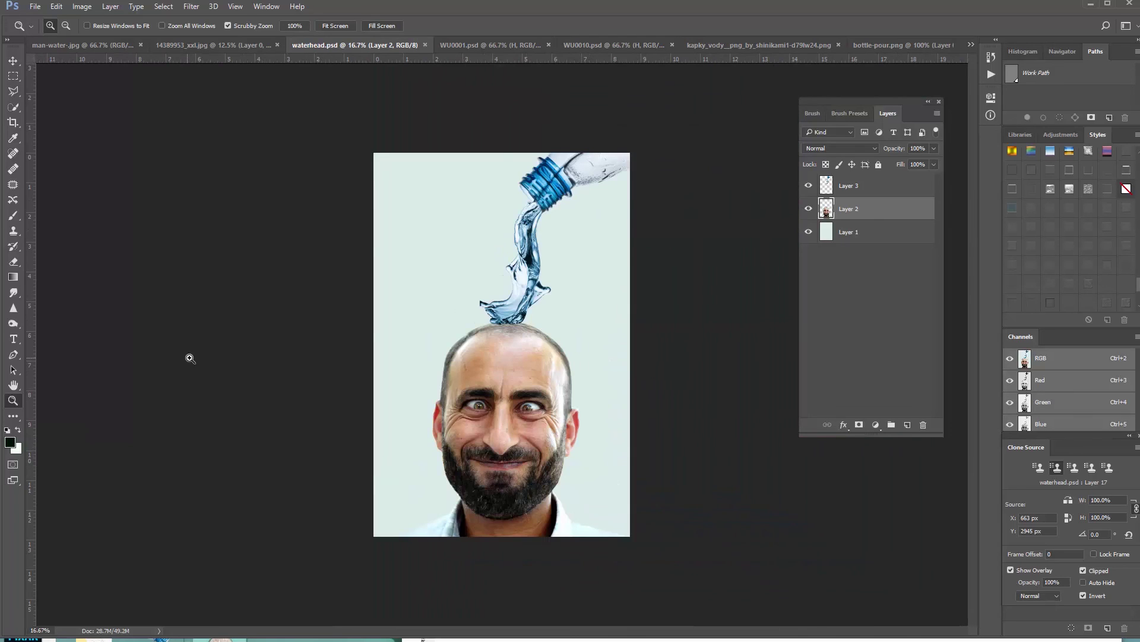
pyautogui.click(809, 185)
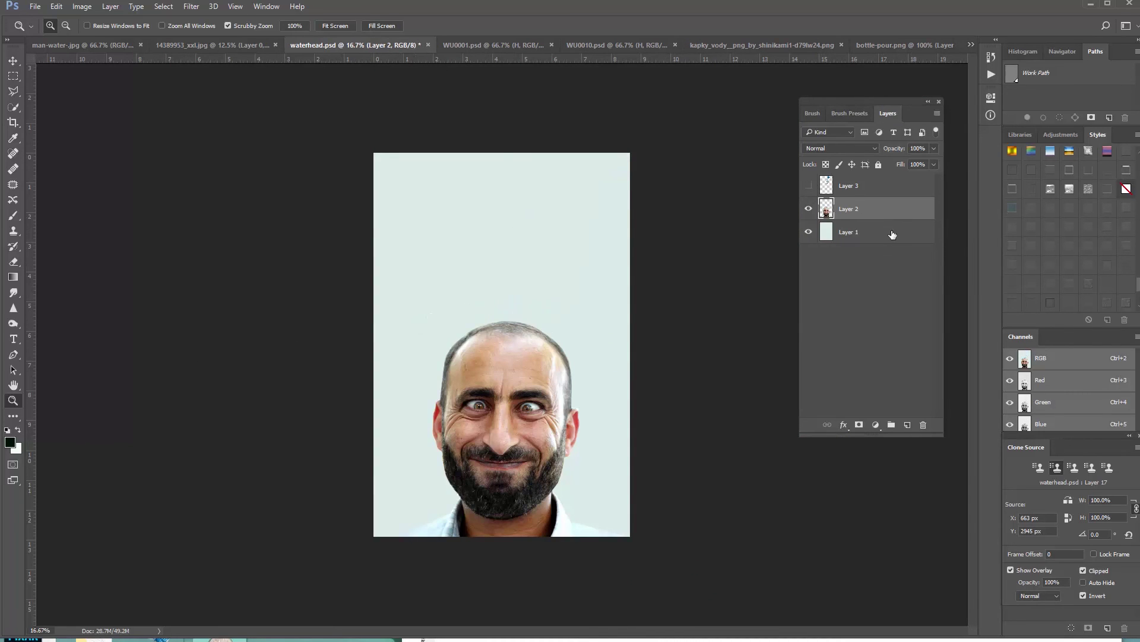